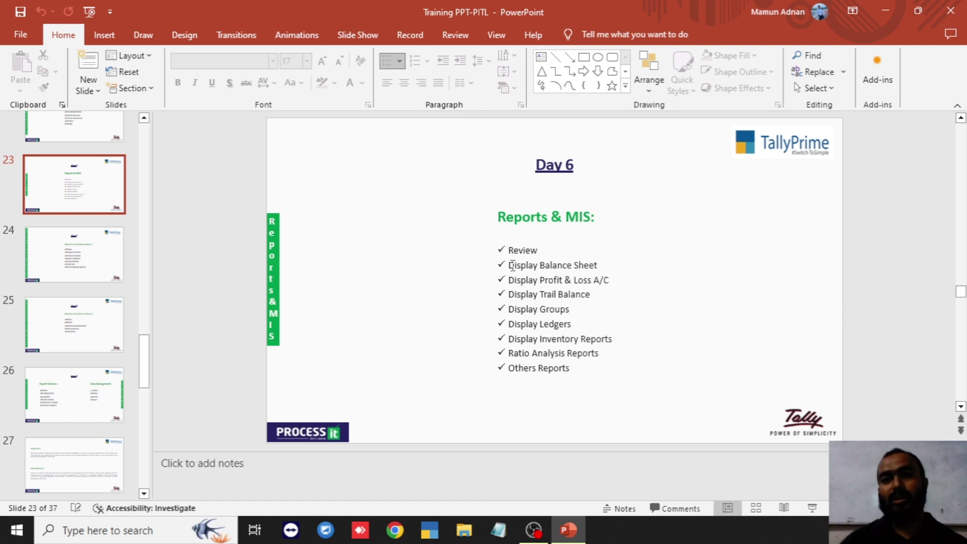
# - Select the Display Balance Sheet line in the slide's list of report topics
pyautogui.click(512, 265)
pyautogui.moveTo(538, 265); pyautogui.dragTo(598, 265)
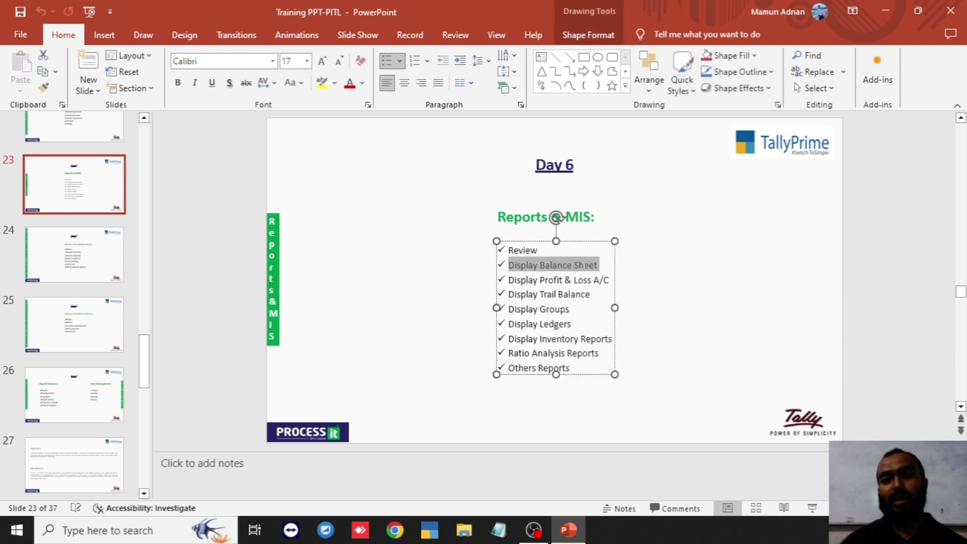
pyautogui.click(655, 283)
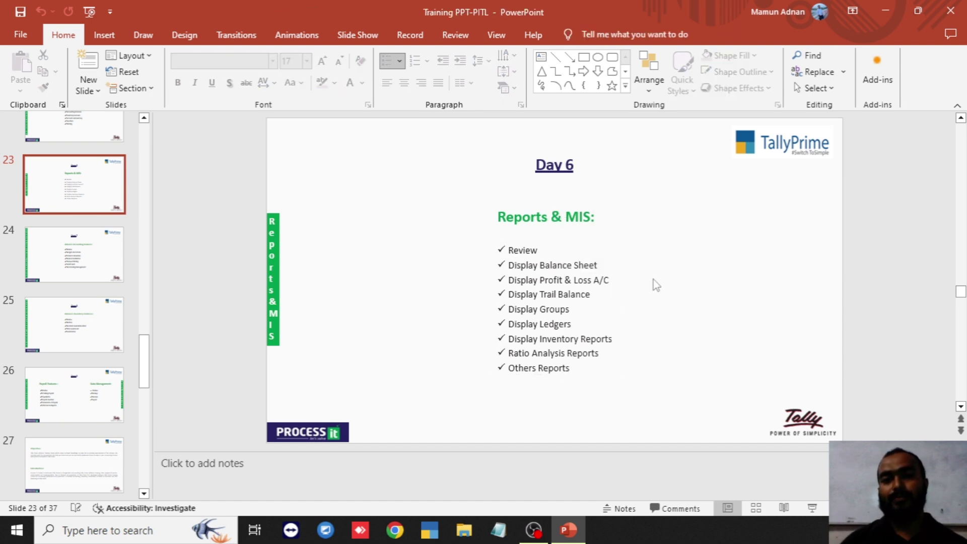
# - Launch TallyPrime and open company BCAH-001 from the company list
pyautogui.click(435, 532)
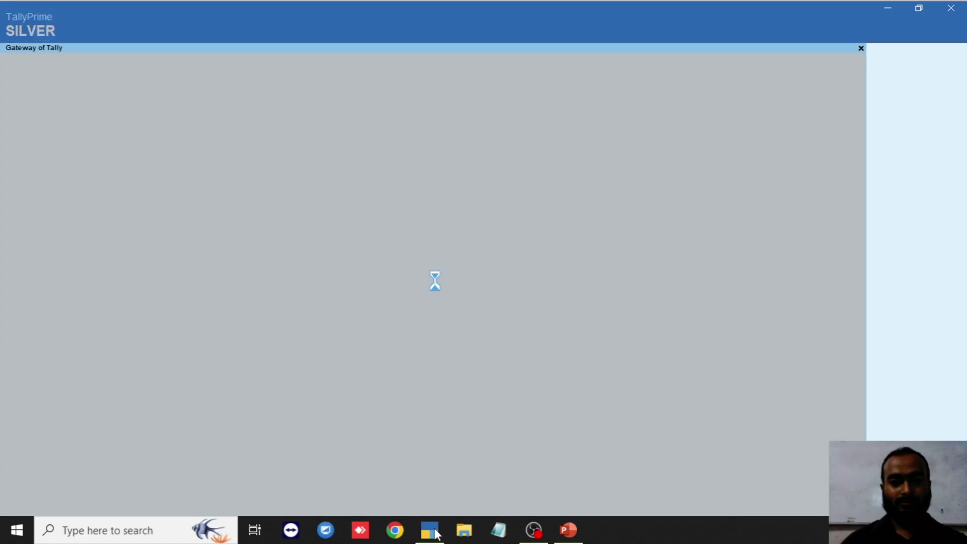
pyautogui.press('Down')
pyautogui.press('Down')
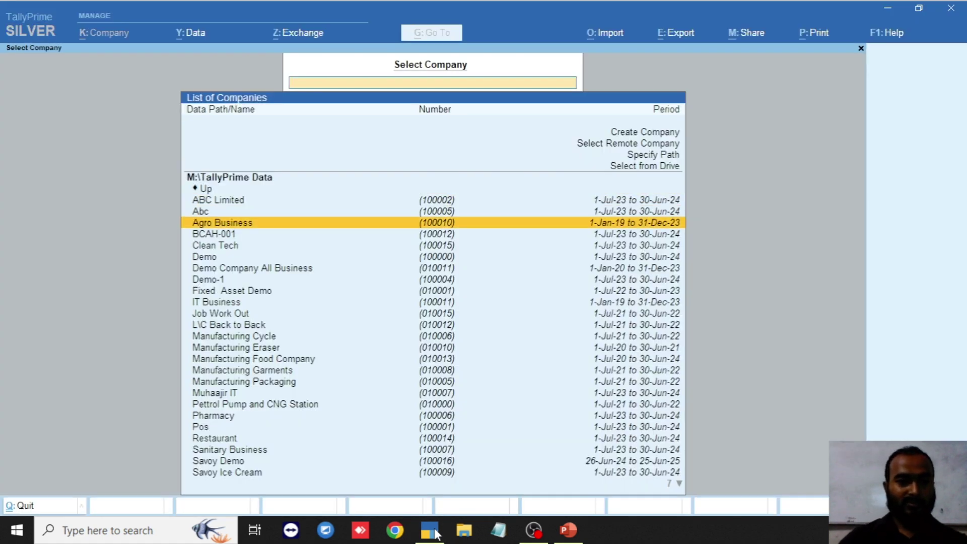
pyautogui.press('Return')
# - Log in to BCAH-001 with the username and account password
pyautogui.write('a')
pyautogui.press('Return')
pyautogui.press('BackSpace')
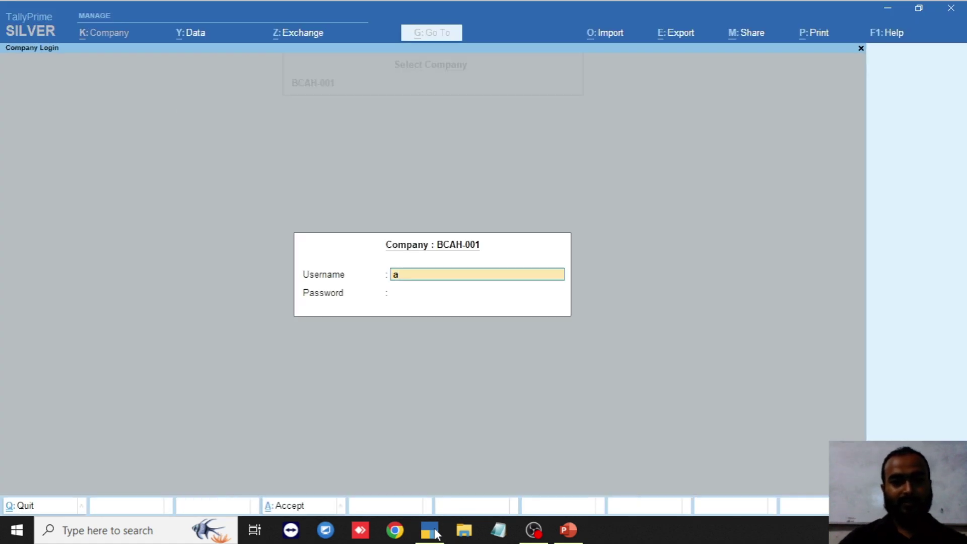
pyautogui.write('admin')
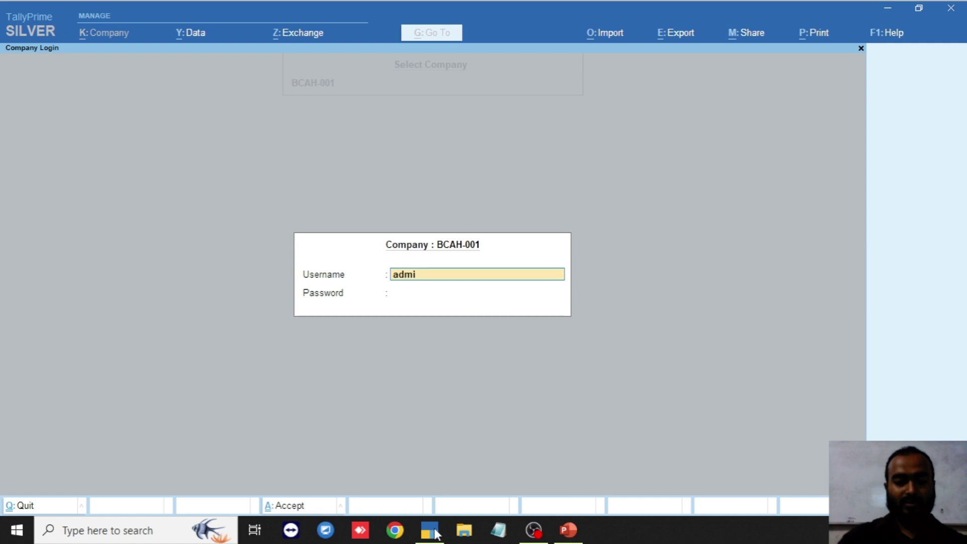
pyautogui.press('Return')
pyautogui.write('***')
pyautogui.press('Return')
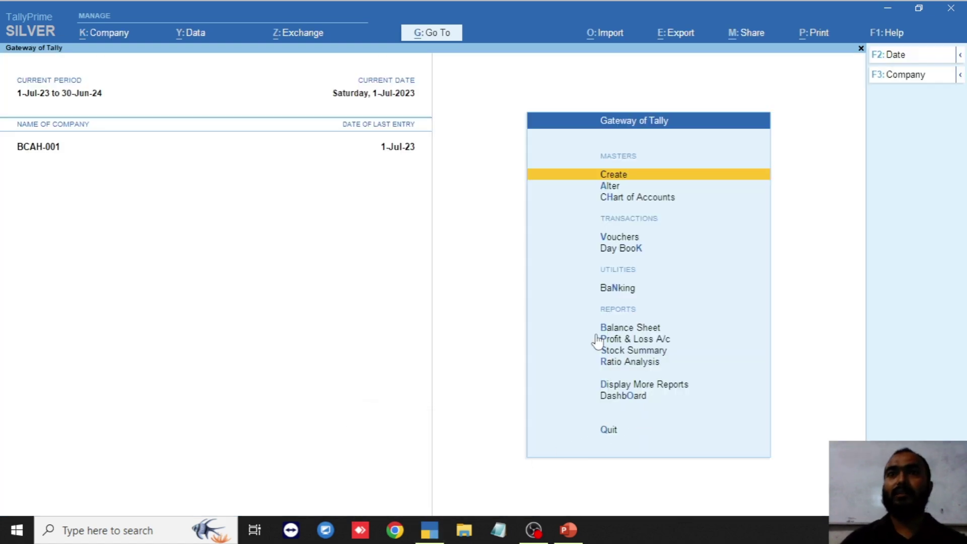
pyautogui.press('Down')
pyautogui.press('Down')
pyautogui.press('Down')
pyautogui.press('Down')
pyautogui.press('Down')
pyautogui.press('Down')
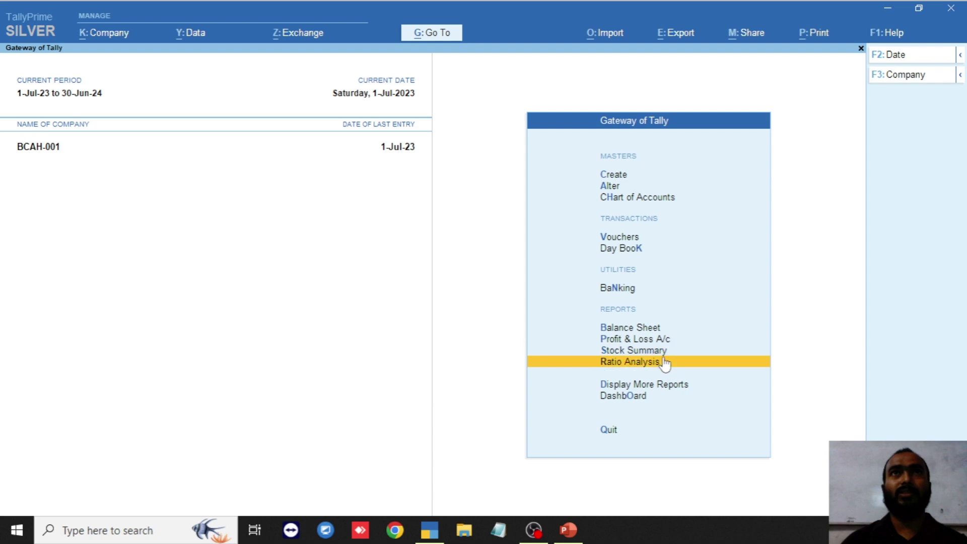
pyautogui.press('Down')
pyautogui.press('Down')
pyautogui.press('Down')
pyautogui.press('Down')
pyautogui.press('Up')
pyautogui.press('Up')
pyautogui.press('Up')
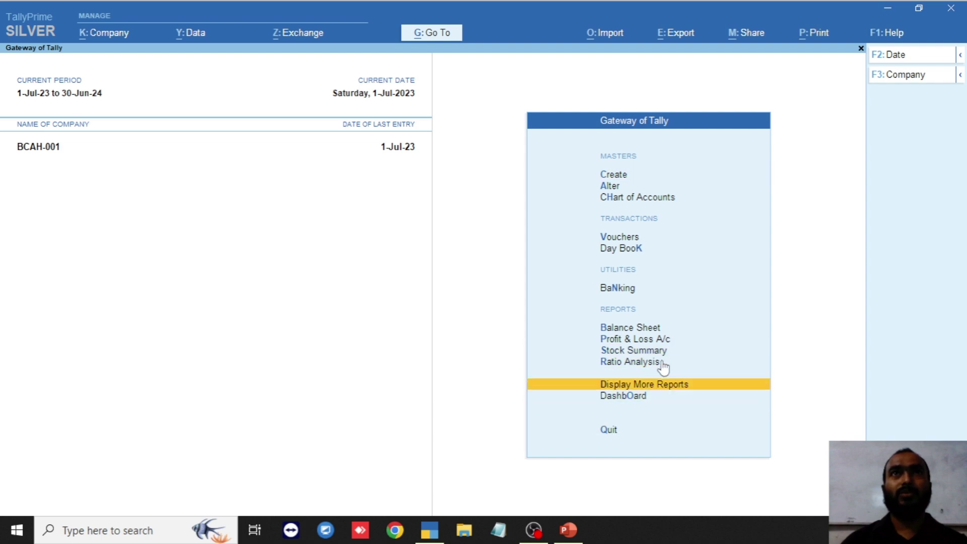
pyautogui.press('Up')
pyautogui.press('Up')
pyautogui.press('Up')
pyautogui.press('Up')
pyautogui.press('Up')
pyautogui.press('Up')
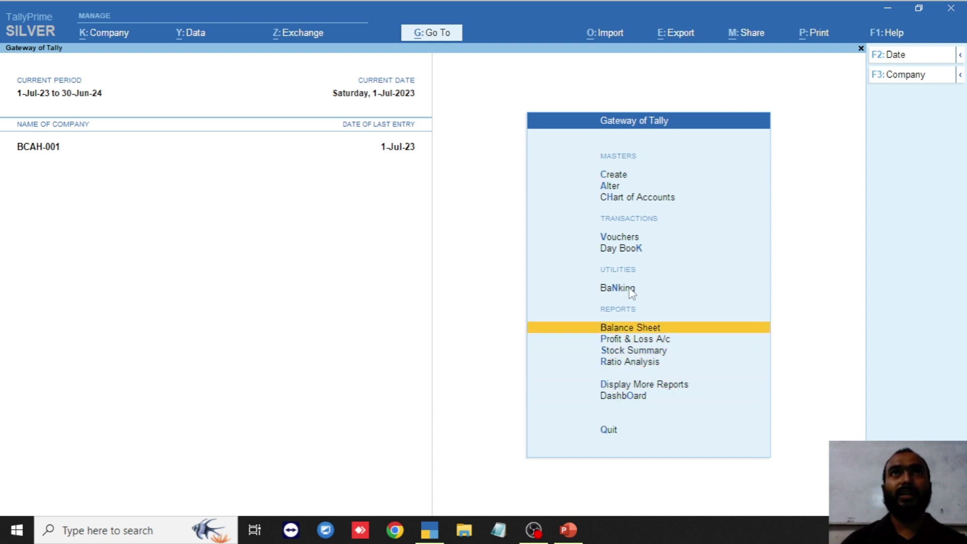
pyautogui.press('Down')
pyautogui.press('Down')
pyautogui.press('Down')
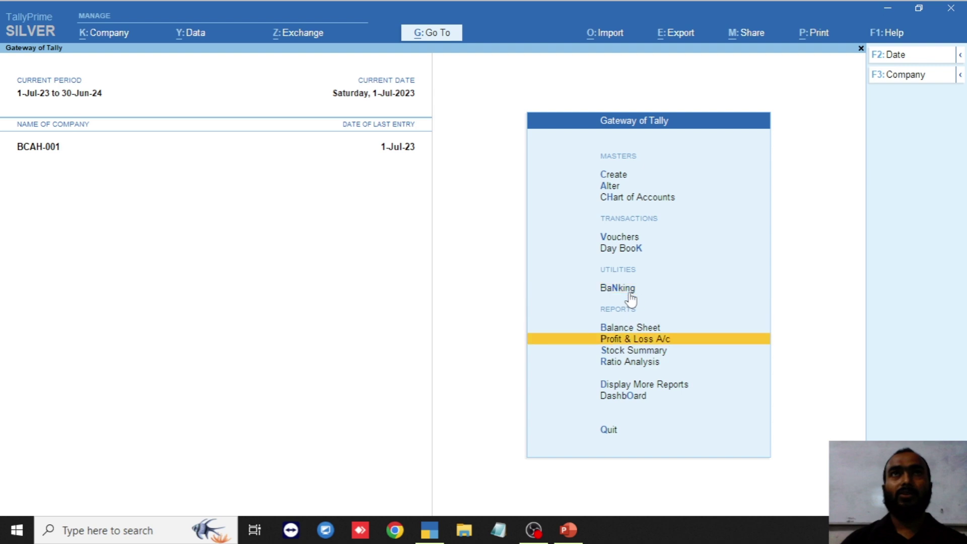
# - Open the Balance Sheet in F5: Detailed view and move down to Sundry Creditors
pyautogui.click(633, 328)
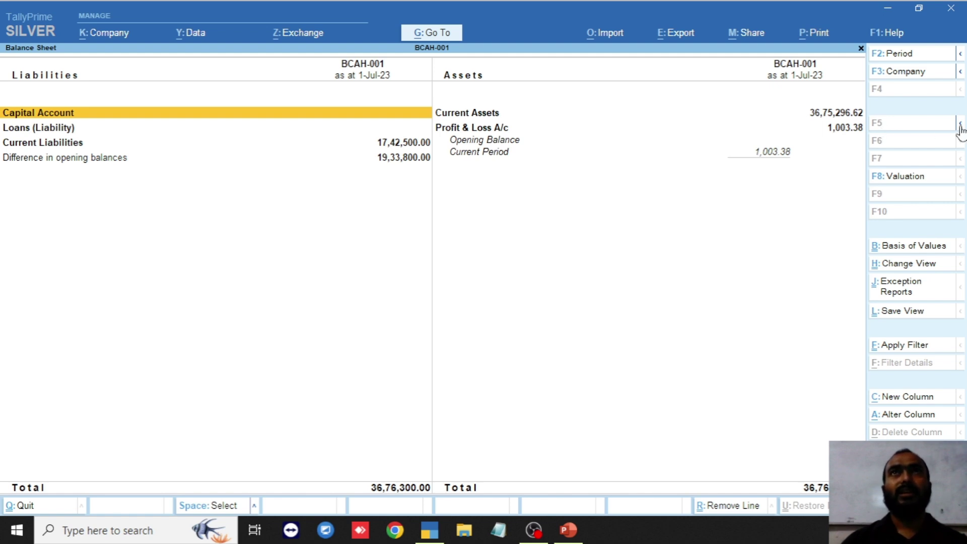
pyautogui.click(960, 126)
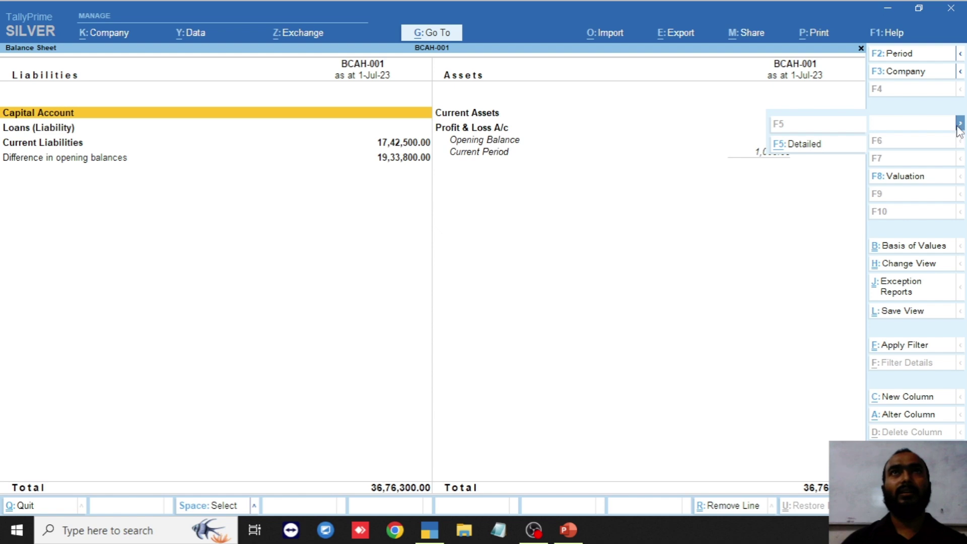
pyautogui.click(806, 157)
pyautogui.press('Down')
pyautogui.press('Down')
pyautogui.press('Down')
pyautogui.press('Down')
pyautogui.press('Down')
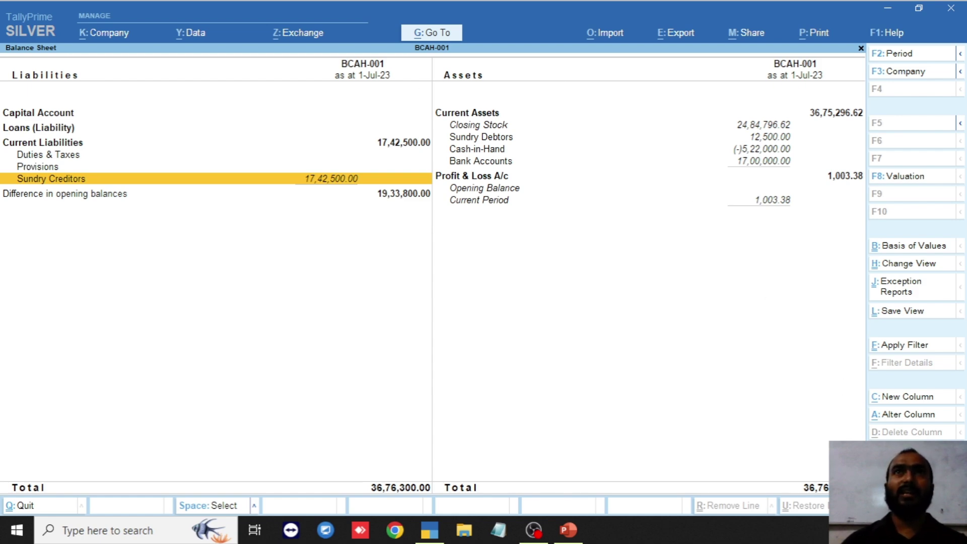
pyautogui.press('F12')
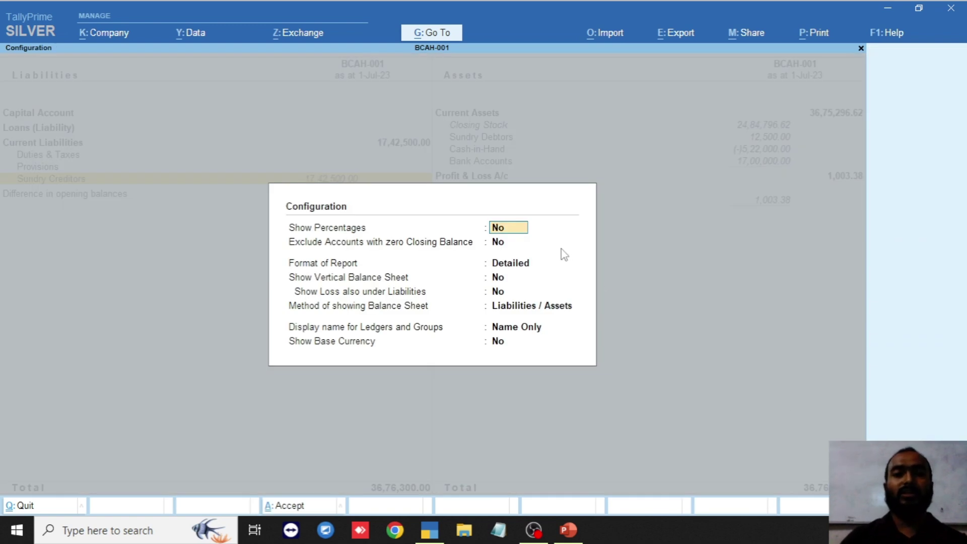
pyautogui.press('Return')
pyautogui.press('Return')
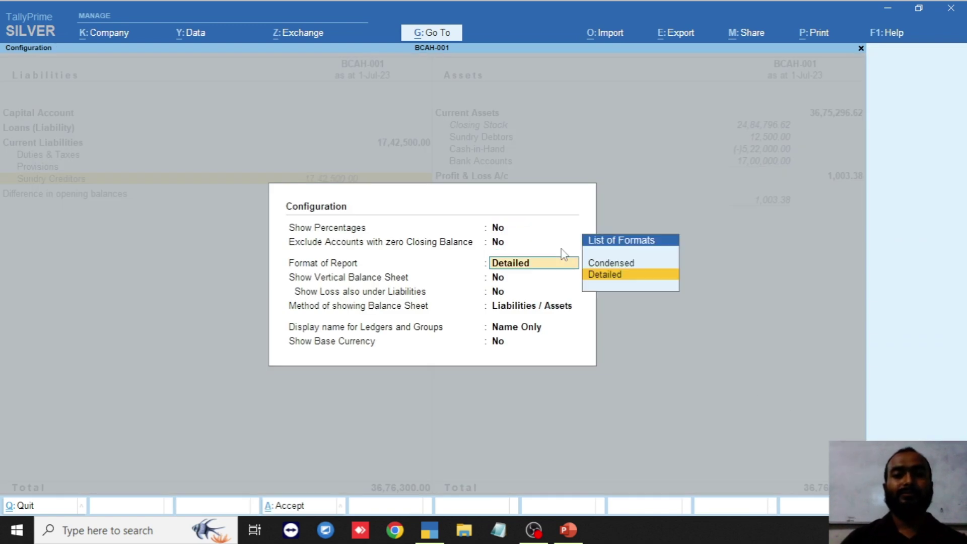
pyautogui.press('Return')
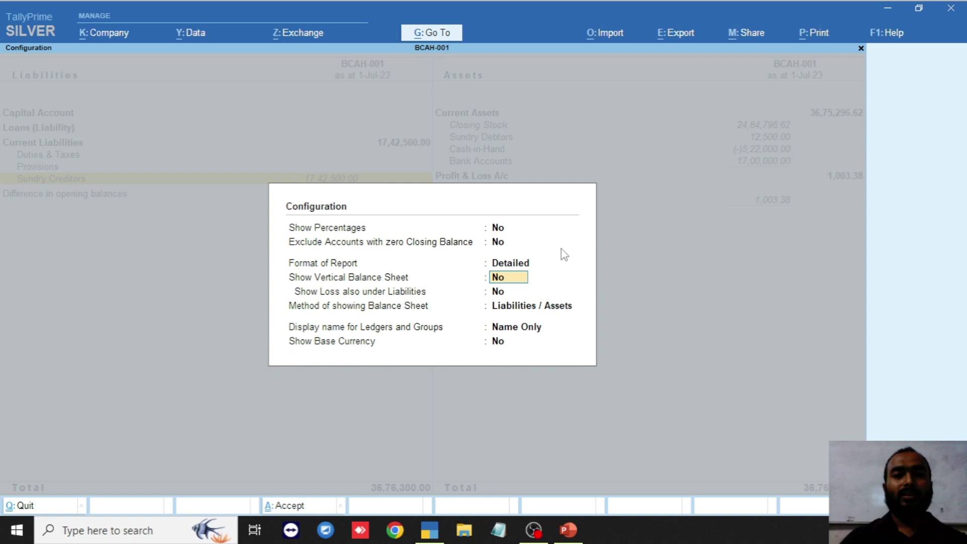
pyautogui.press('Return')
pyautogui.press('Return')
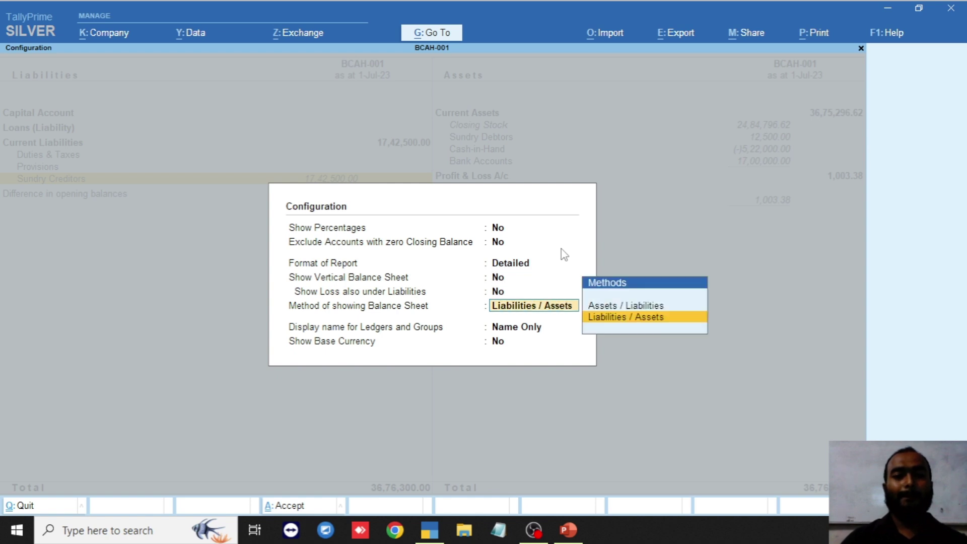
pyautogui.press('Return')
pyautogui.press('Return')
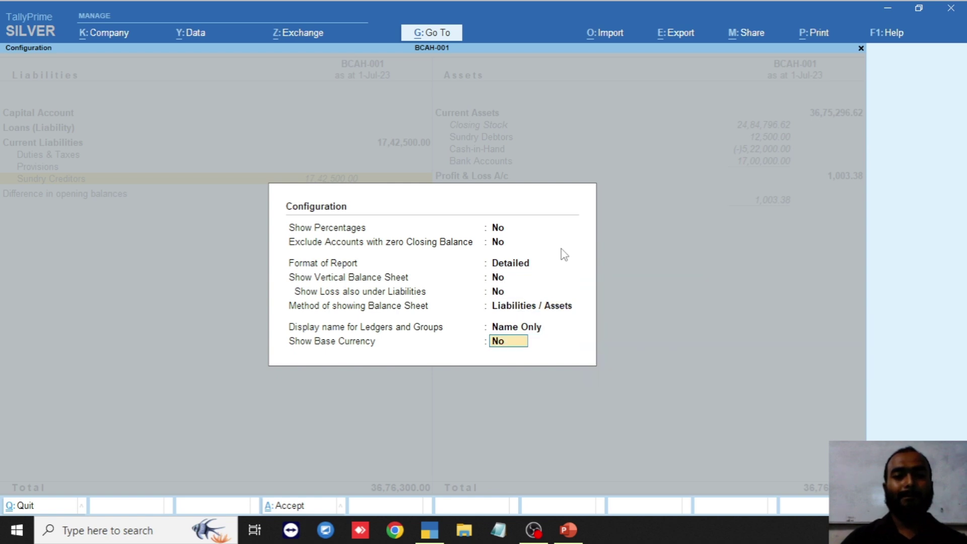
pyautogui.press('Return')
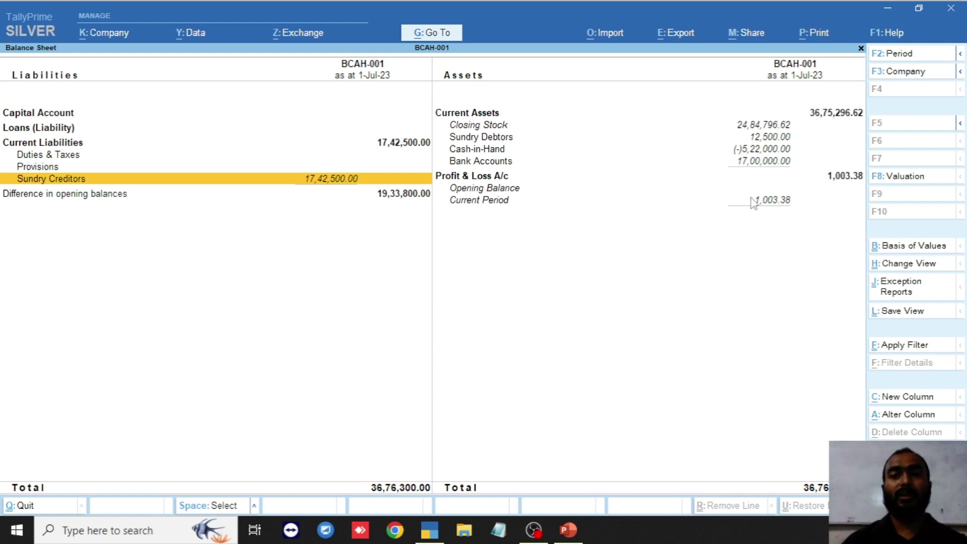
pyautogui.press('Up')
pyautogui.press('Up')
pyautogui.press('Up')
pyautogui.press('Up')
pyautogui.press('Up')
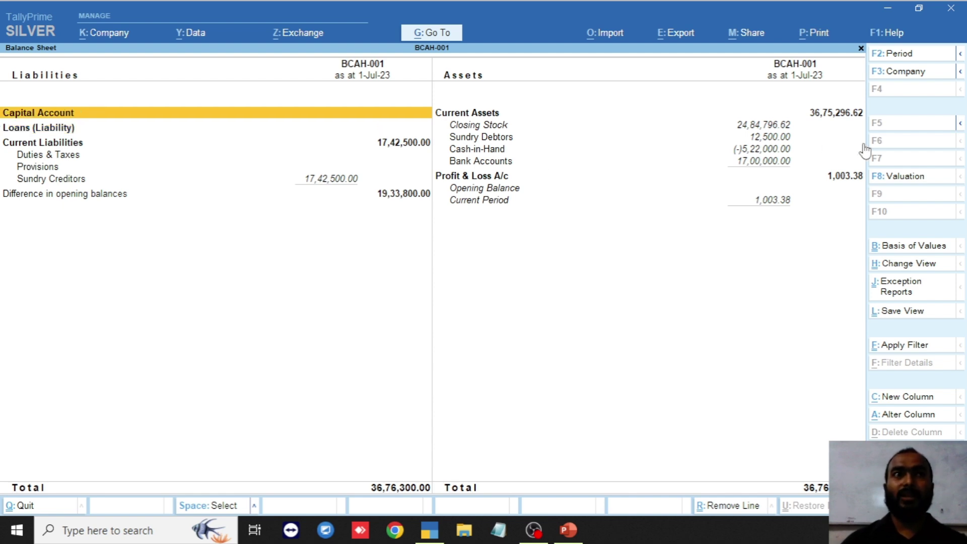
pyautogui.click(908, 268)
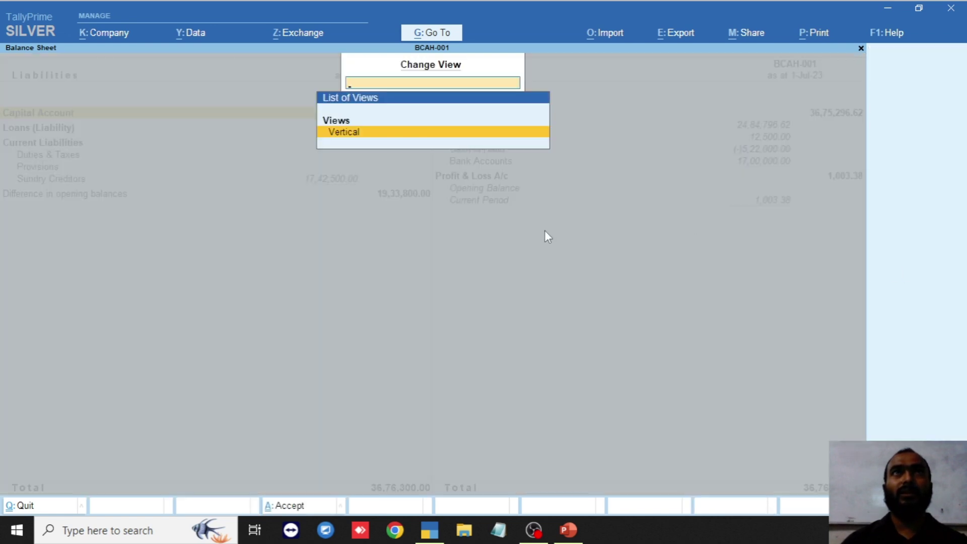
pyautogui.press('Return')
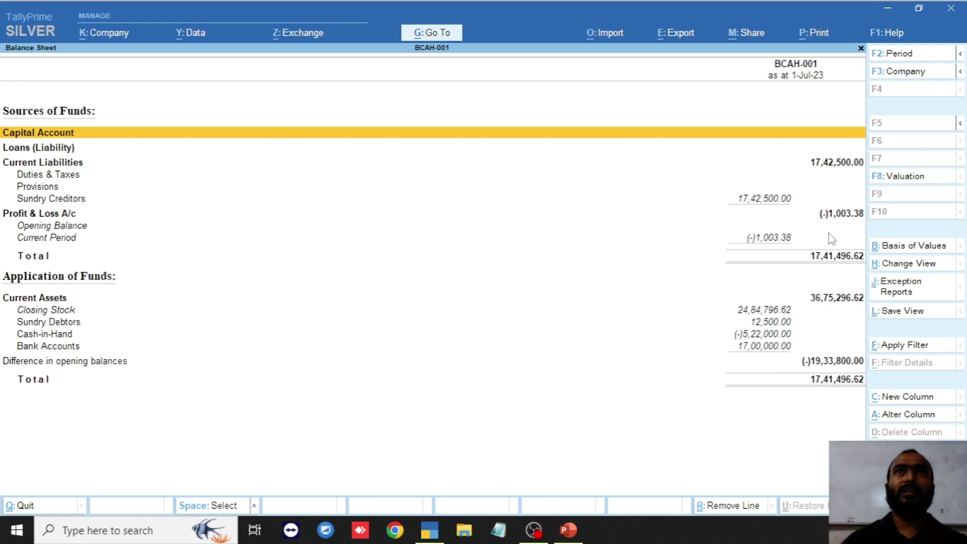
pyautogui.click(909, 264)
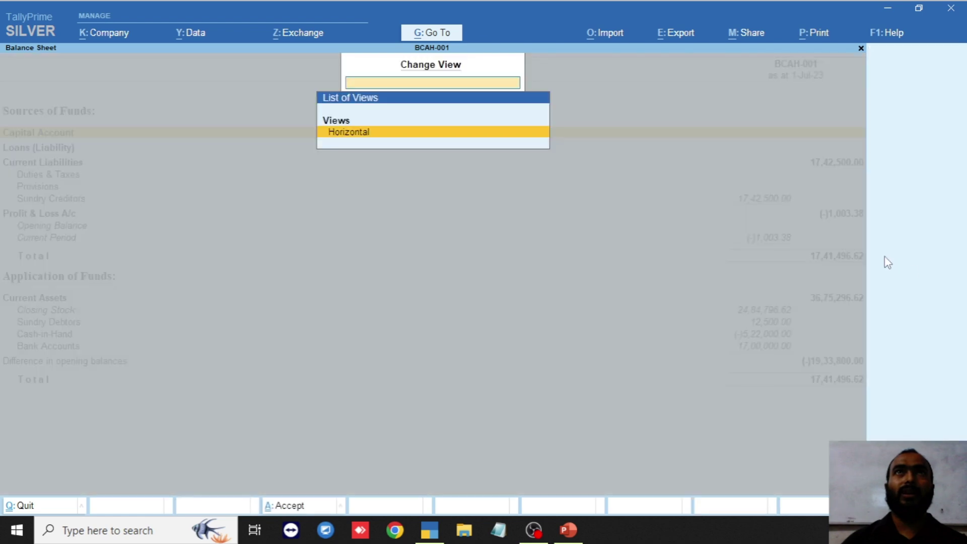
pyautogui.press('Return')
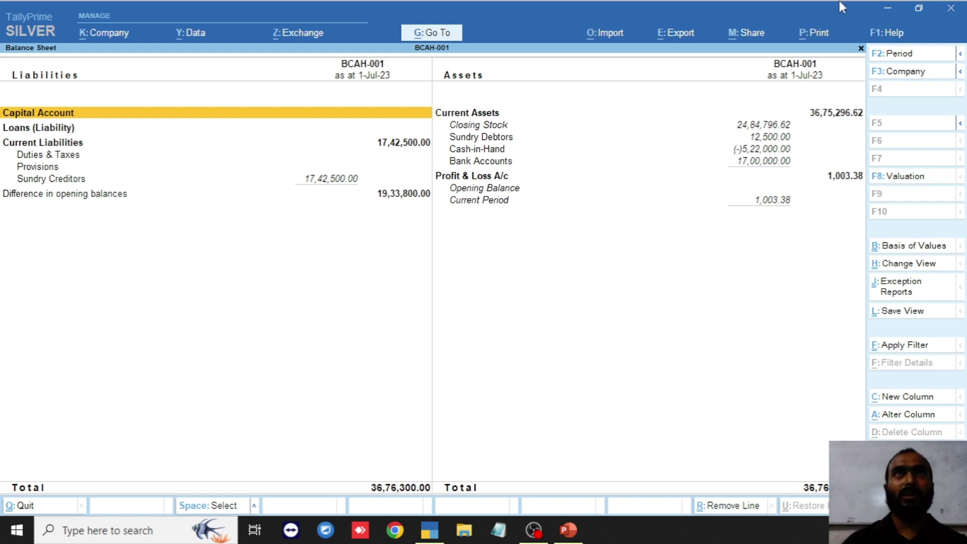
# - Preview the printout of the current detailed Balance Sheet via Print > Current
pyautogui.click(816, 42)
pyautogui.click(849, 80)
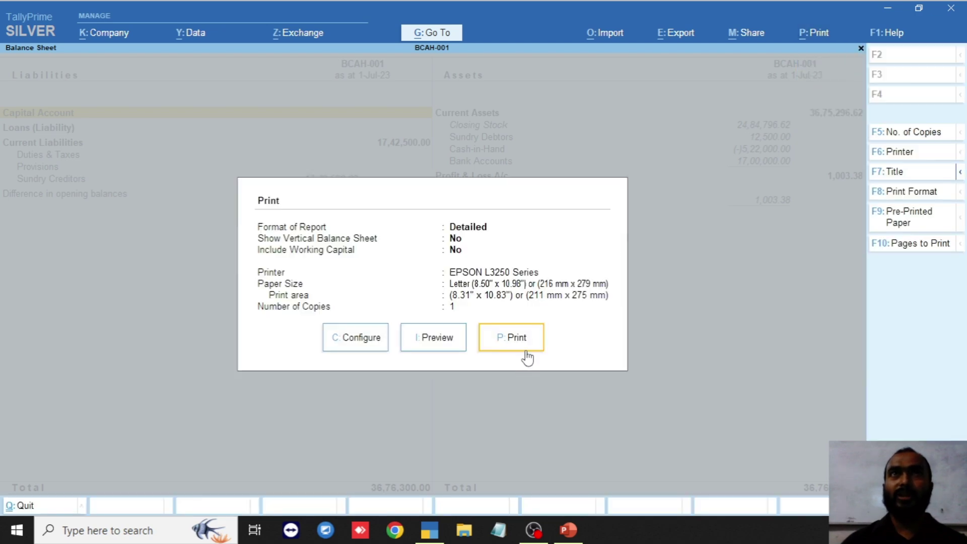
pyautogui.click(446, 348)
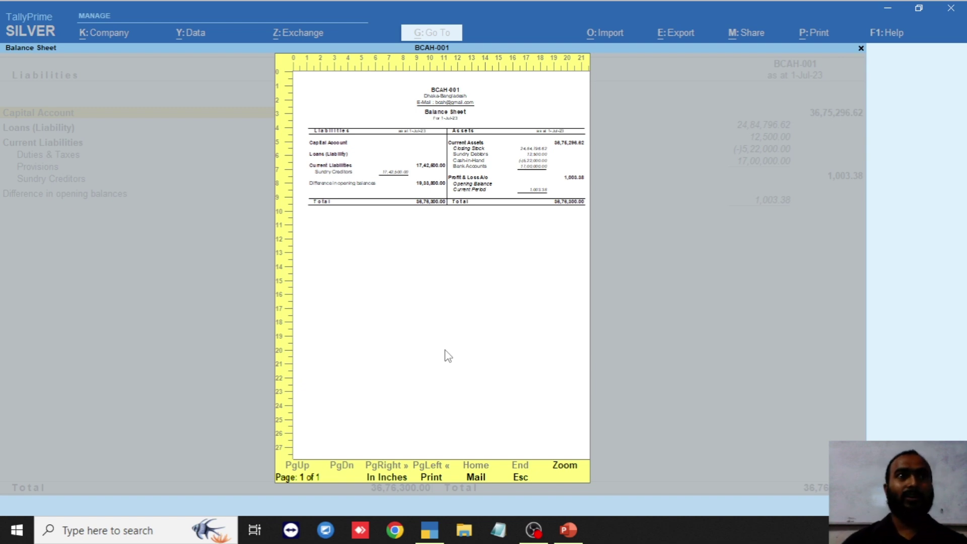
# - Close the print preview, the Print dialog and the Balance Sheet report
pyautogui.press('Escape')
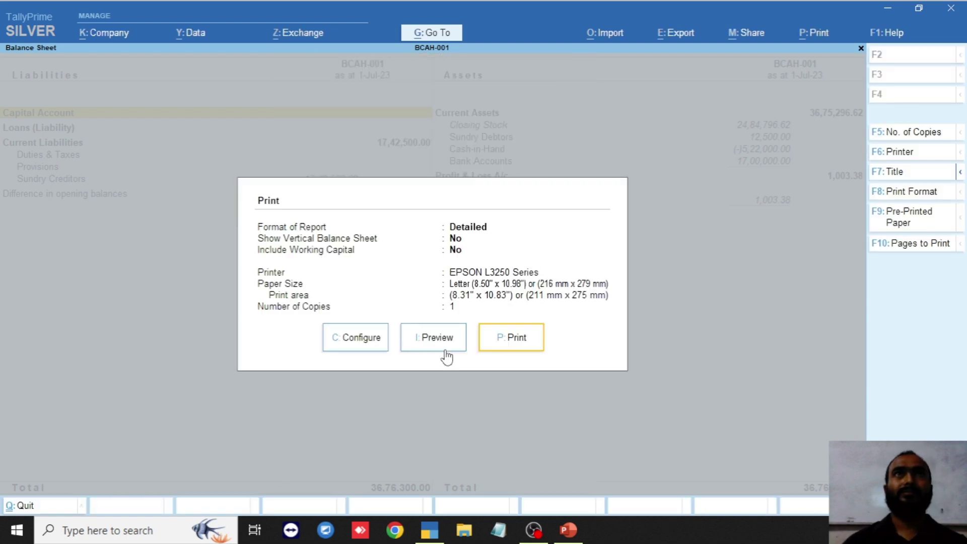
pyautogui.press('Escape')
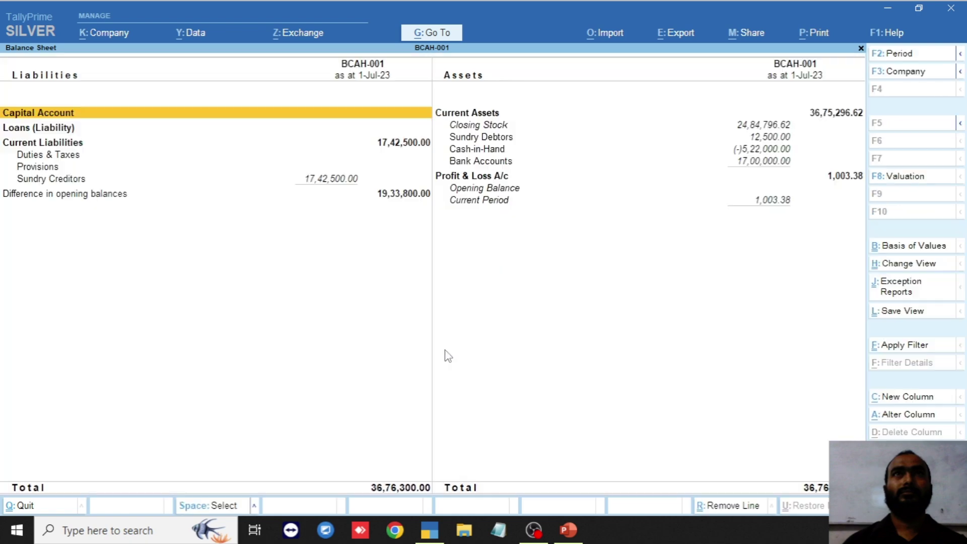
pyautogui.press('Escape')
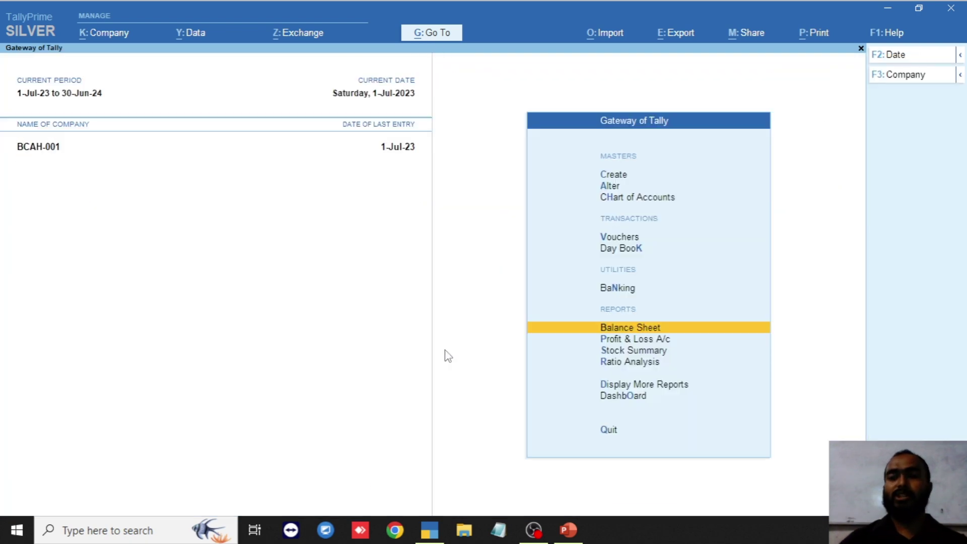
# - Reopen the condensed Balance Sheet, preview its printout via Print > Current, then close the preview
pyautogui.press('Return')
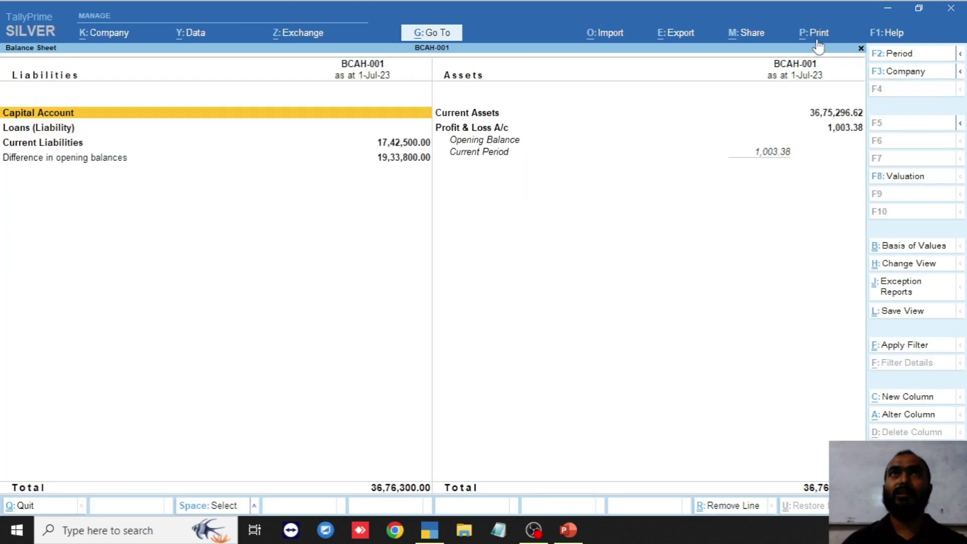
pyautogui.click(822, 36)
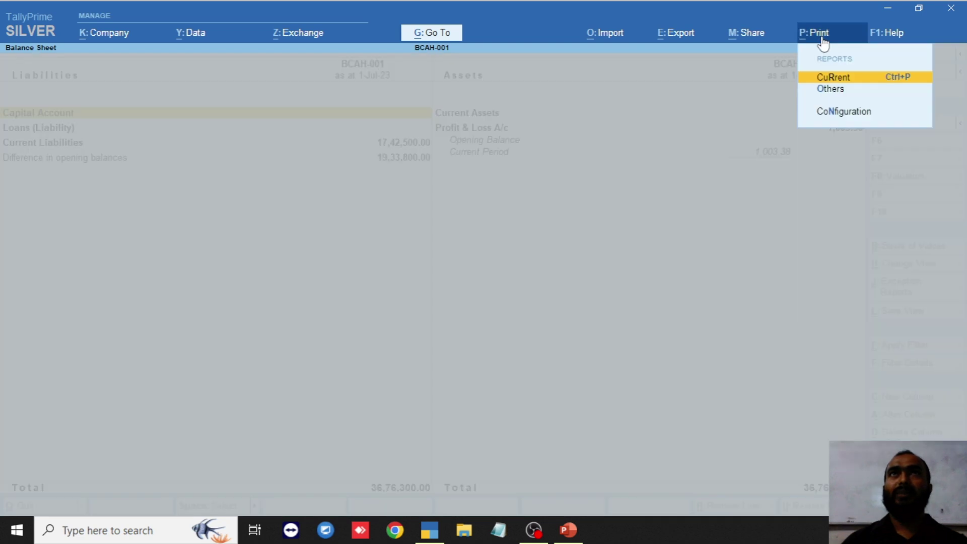
pyautogui.click(833, 81)
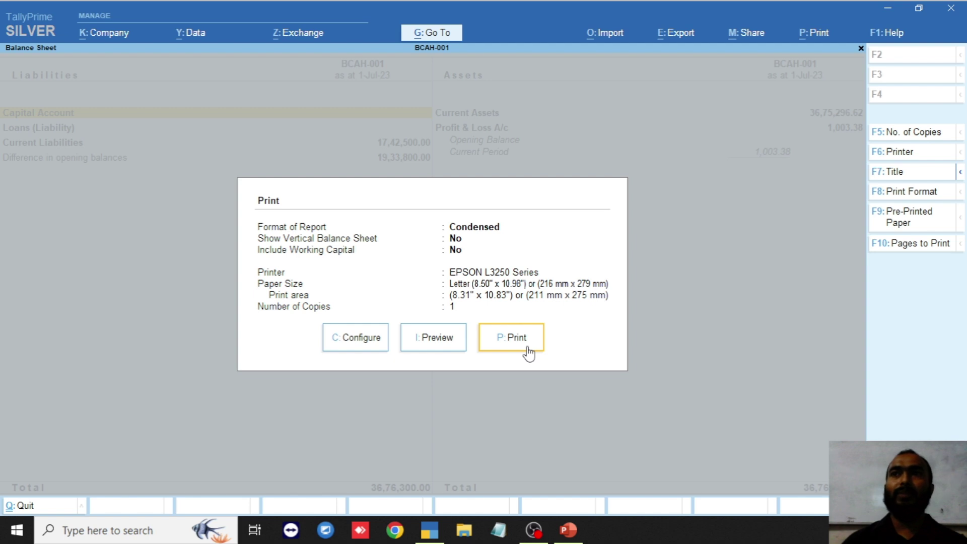
pyautogui.click(422, 348)
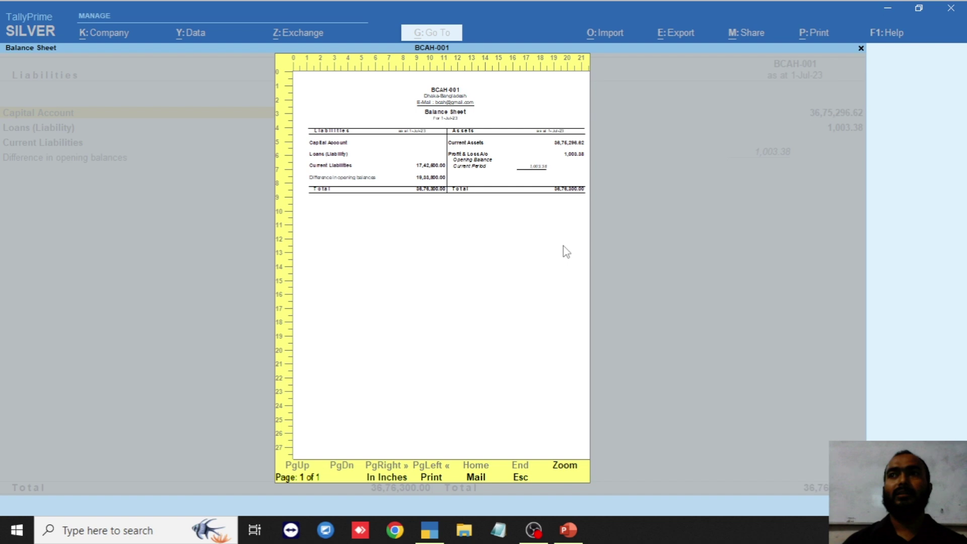
pyautogui.press('Escape')
pyautogui.press('Escape')
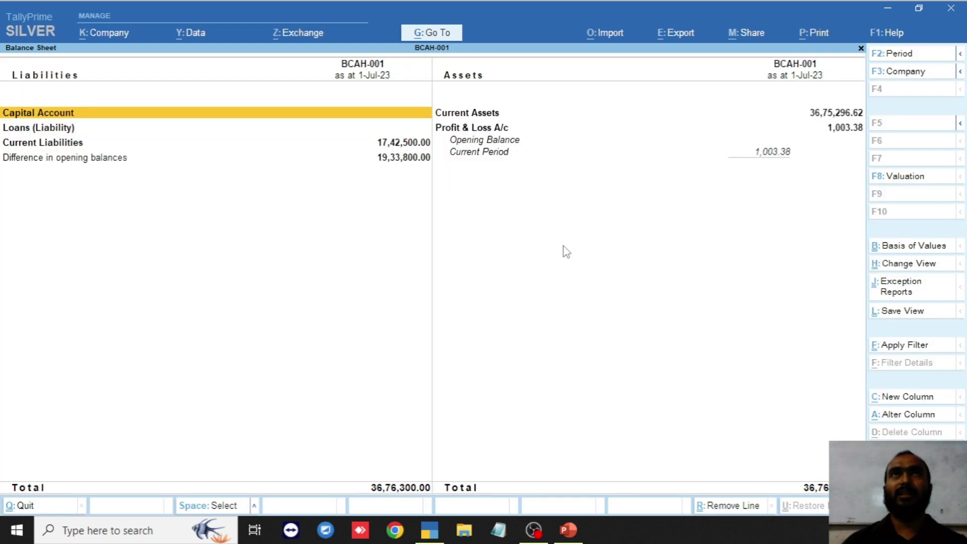
# - Switch the Balance Sheet to Vertical view, then try sharing via WhatsApp and close the offline browser page
pyautogui.click(905, 270)
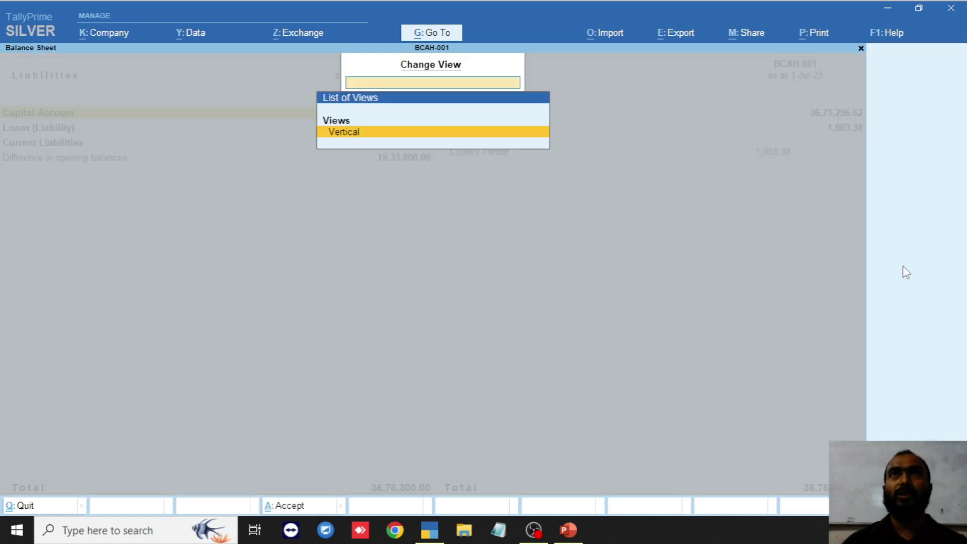
pyautogui.click(366, 134)
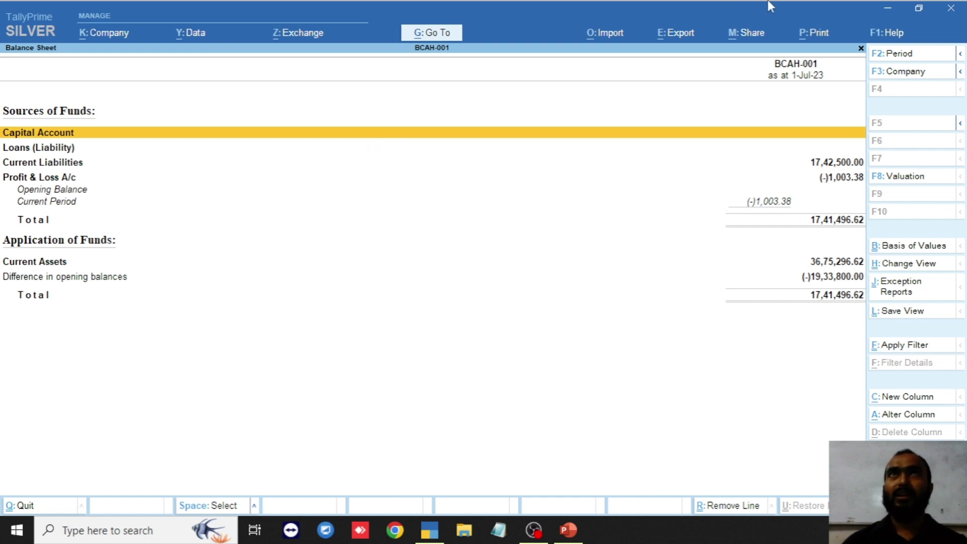
pyautogui.click(751, 35)
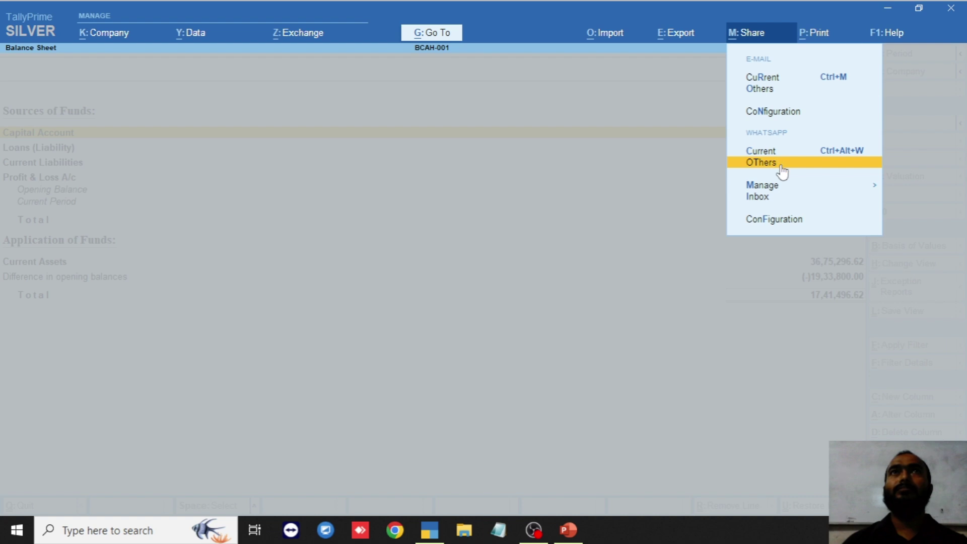
pyautogui.click(771, 199)
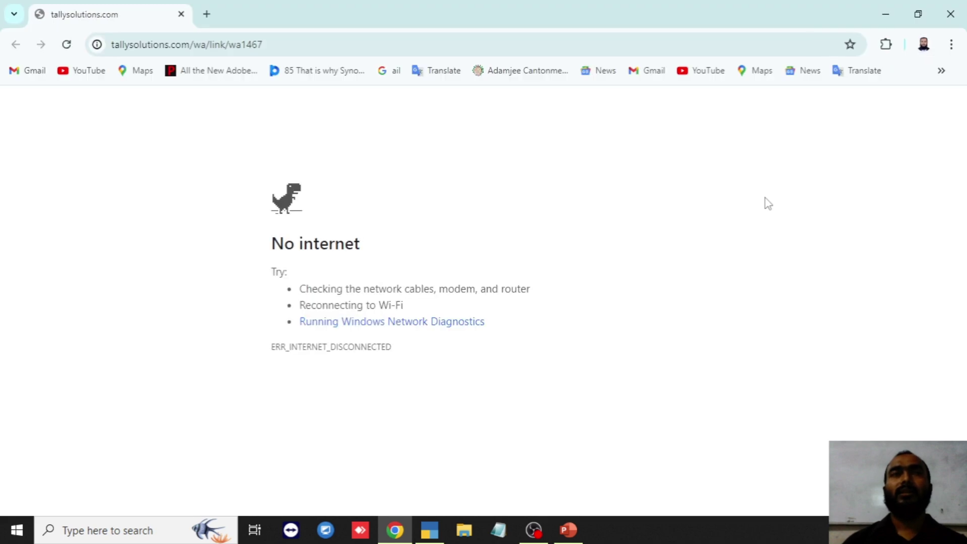
pyautogui.click(180, 14)
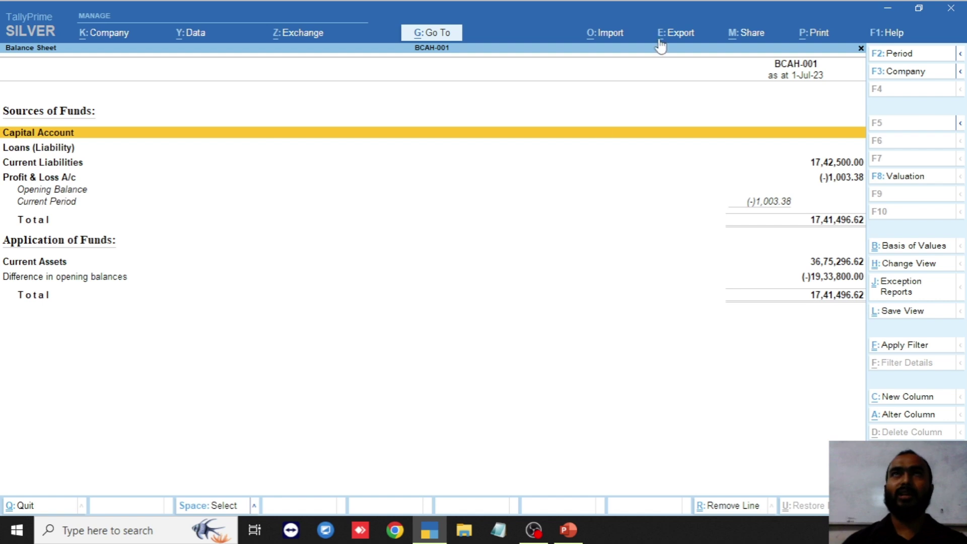
pyautogui.click(750, 32)
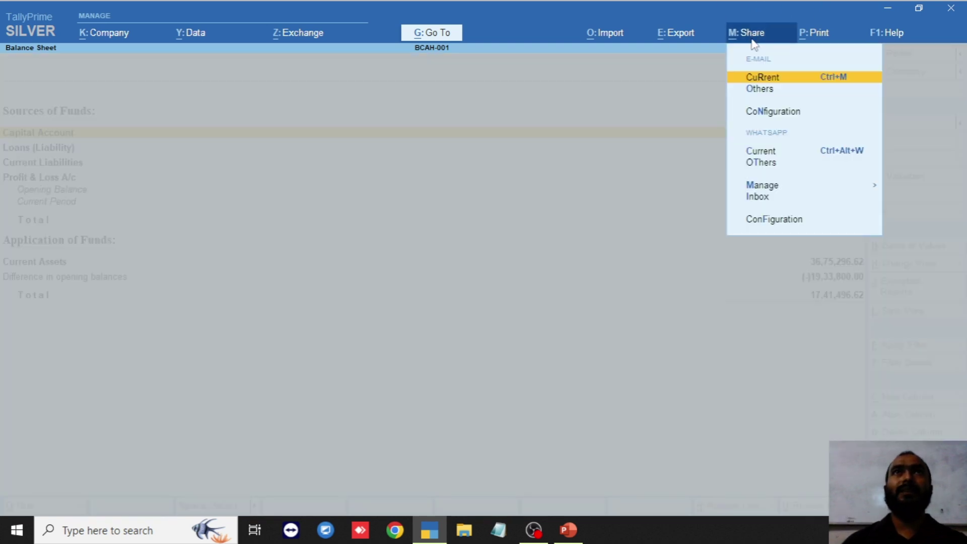
pyautogui.click(771, 79)
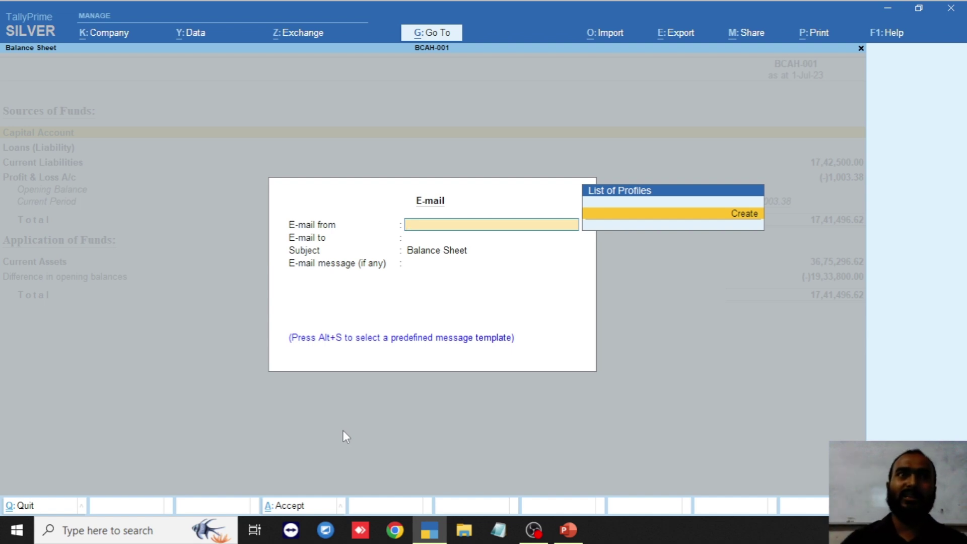
pyautogui.press('Escape')
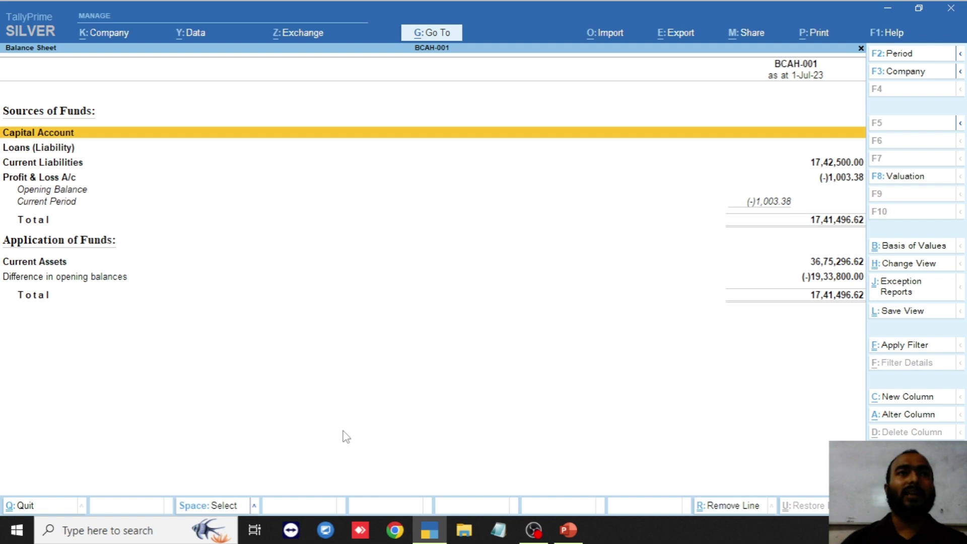
pyautogui.click(680, 34)
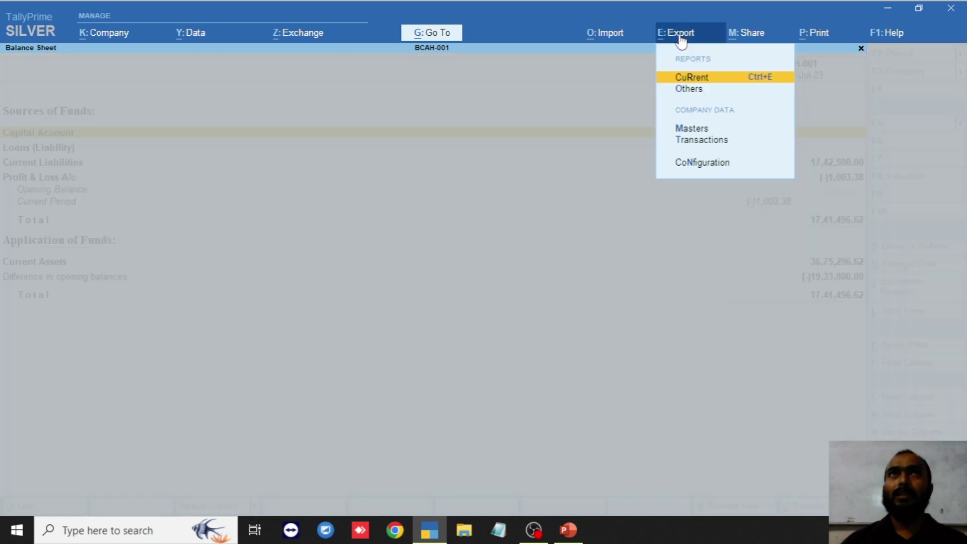
pyautogui.click(690, 78)
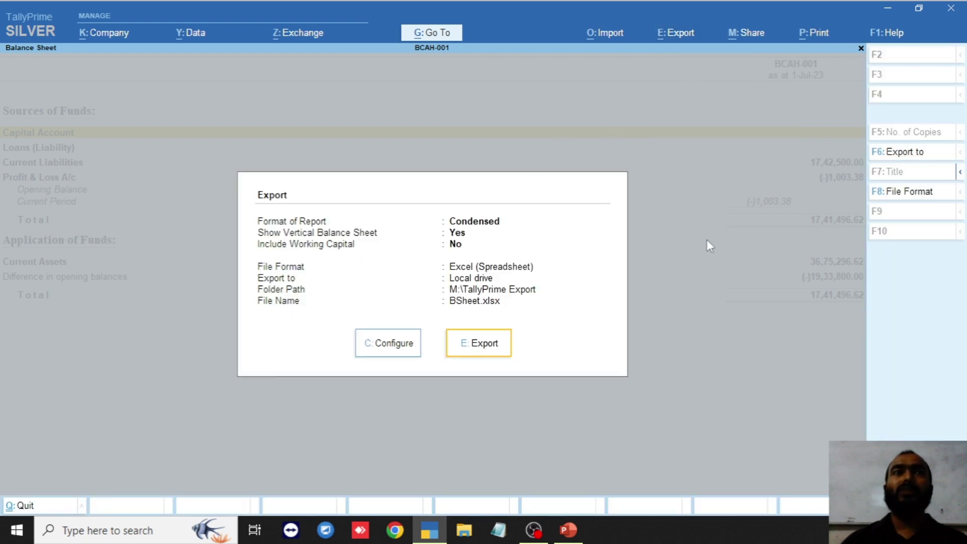
pyautogui.click(912, 196)
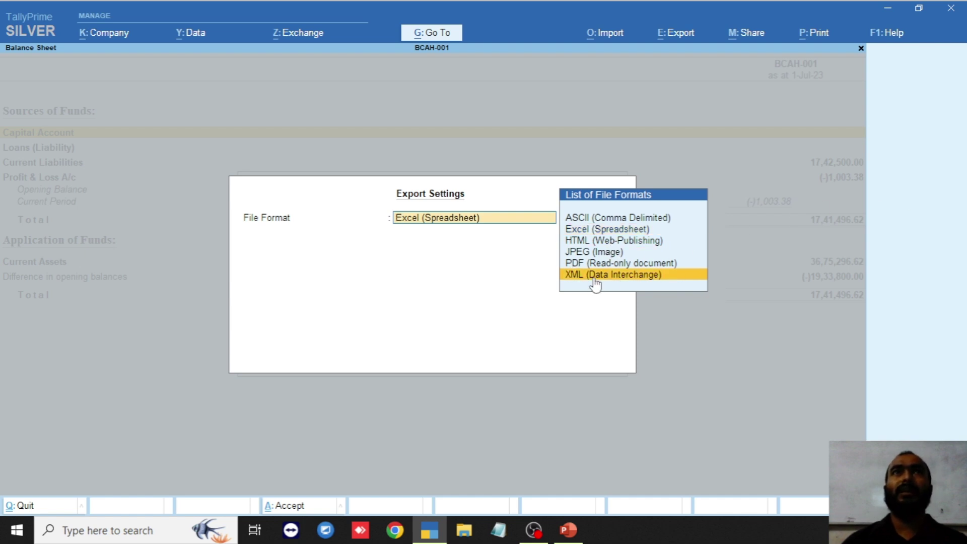
pyautogui.press('Up')
pyautogui.press('Up')
pyautogui.press('Up')
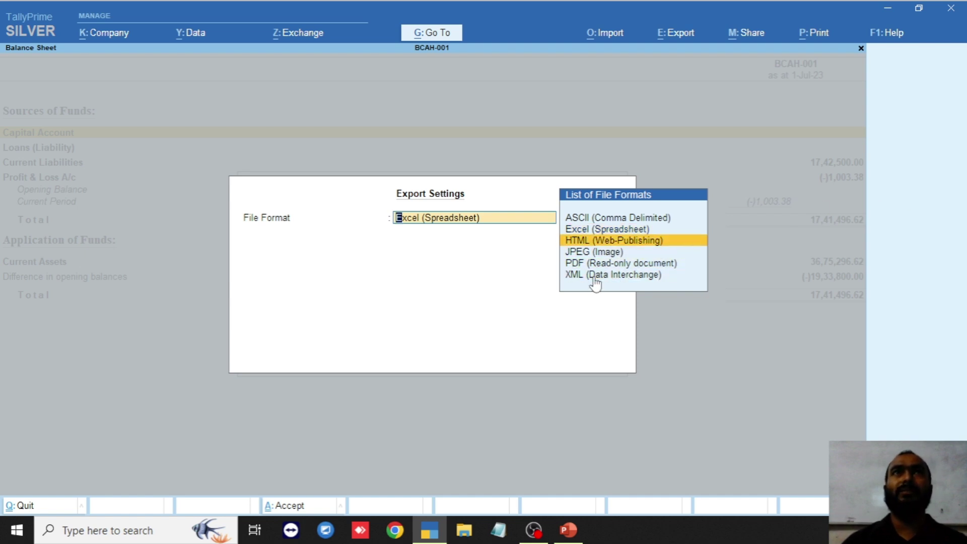
pyautogui.press('Up')
pyautogui.press('Up')
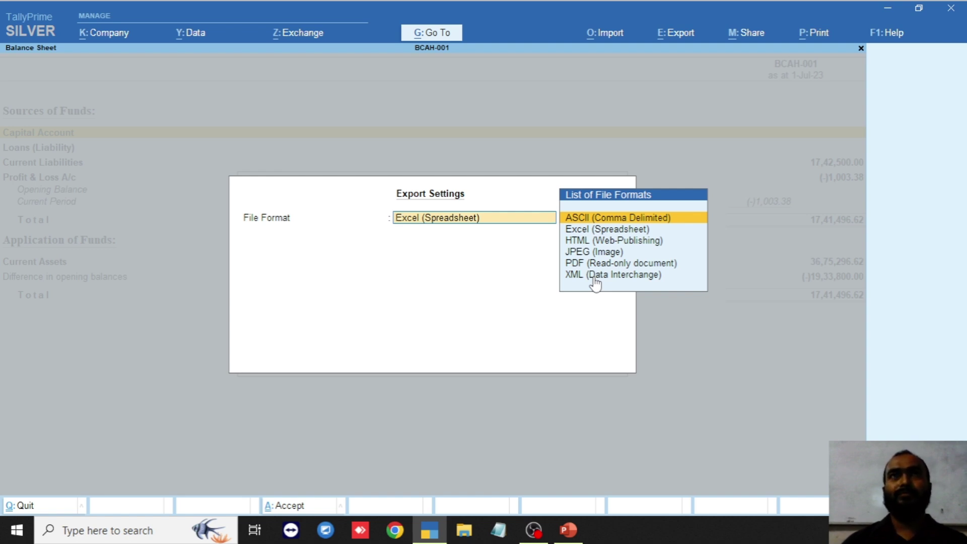
pyautogui.press('Escape')
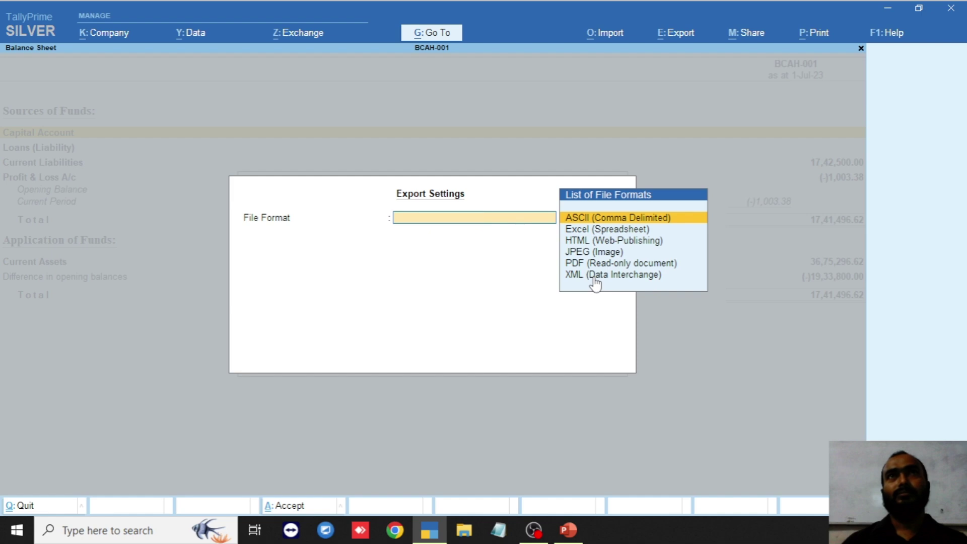
pyautogui.press('Escape')
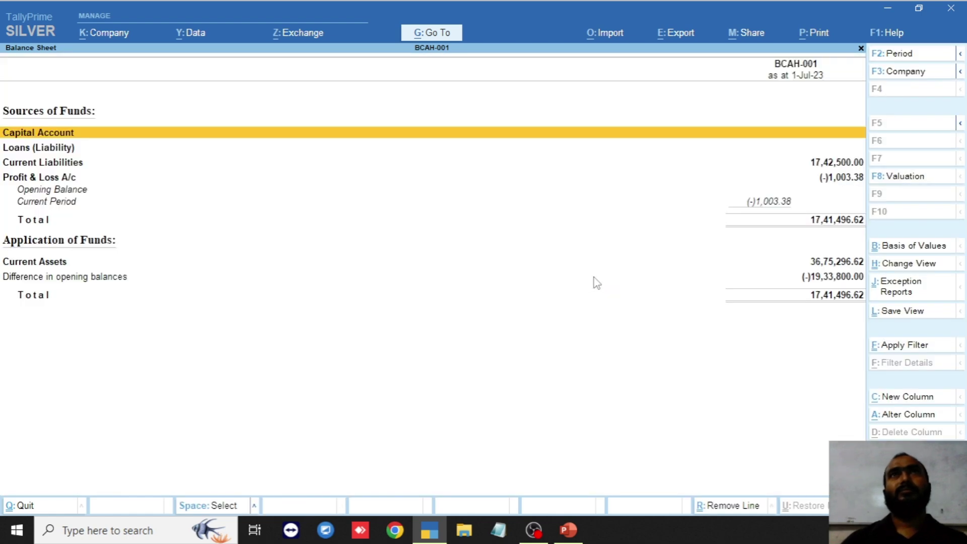
# - Close the Balance Sheet, glance at the PowerPoint slides, and return to TallyPrime
pyautogui.press('Escape')
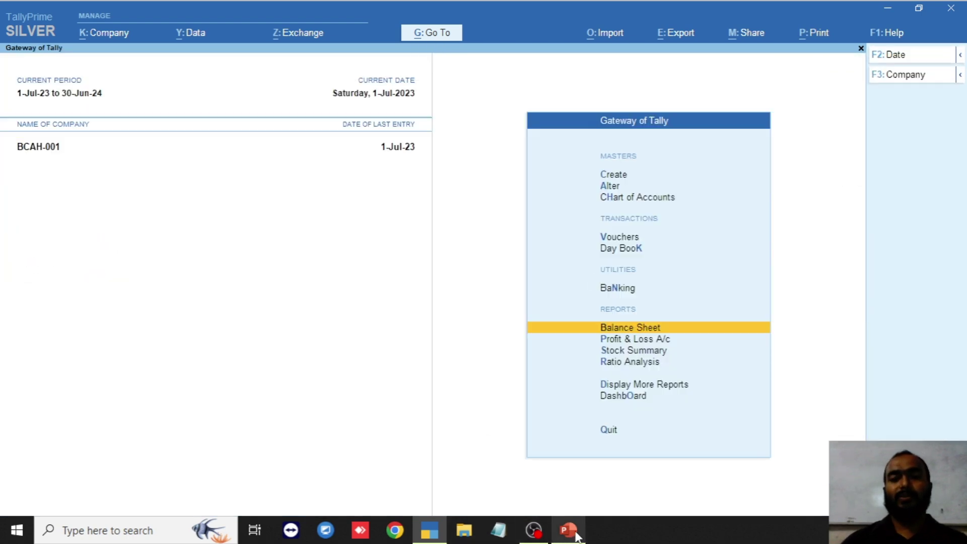
pyautogui.click(576, 534)
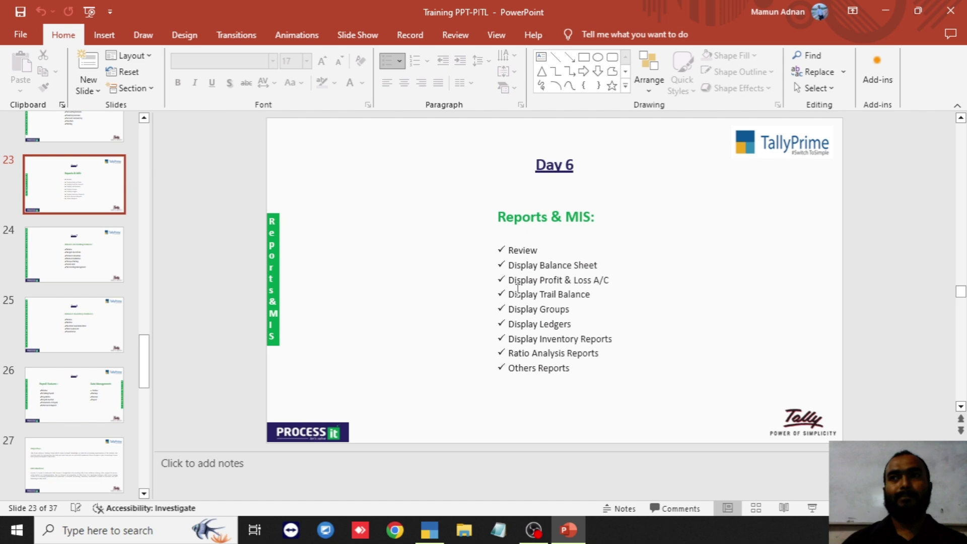
pyautogui.click(429, 529)
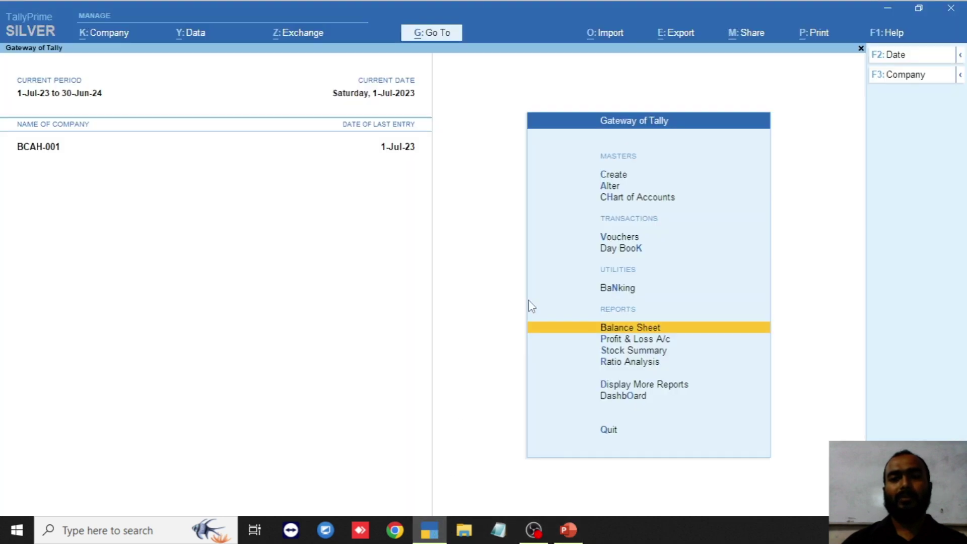
# - Reopen the Balance Sheet in horizontal layout, then briefly check the slides and come back
pyautogui.click(623, 330)
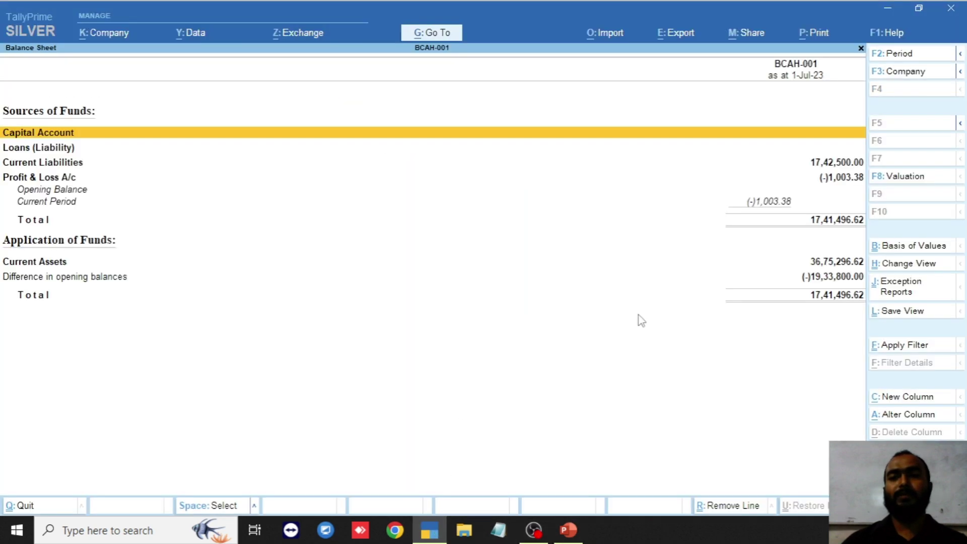
pyautogui.click(911, 266)
pyautogui.click(425, 135)
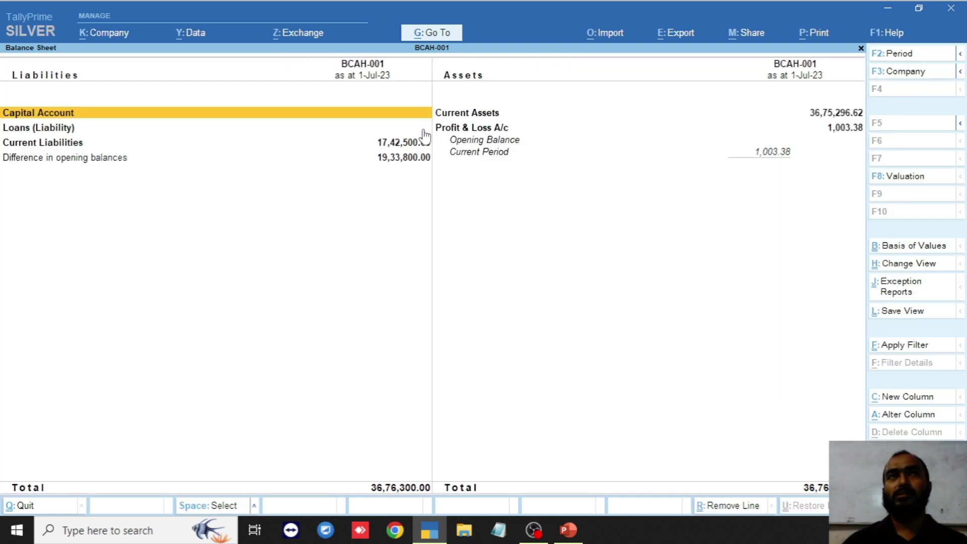
pyautogui.click(569, 537)
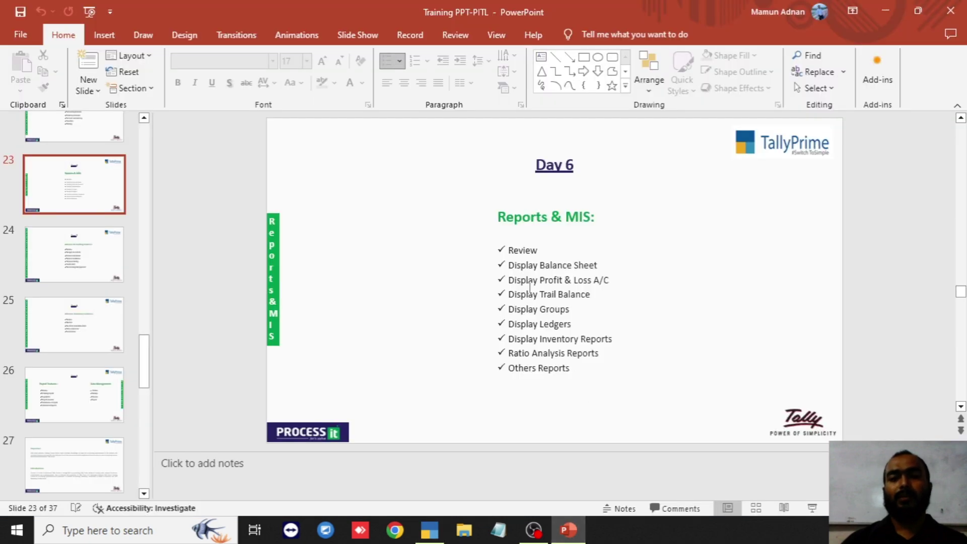
pyautogui.click(440, 524)
# - Open the Profit & Loss A/c report and select its Nett Loss row
pyautogui.press('Escape')
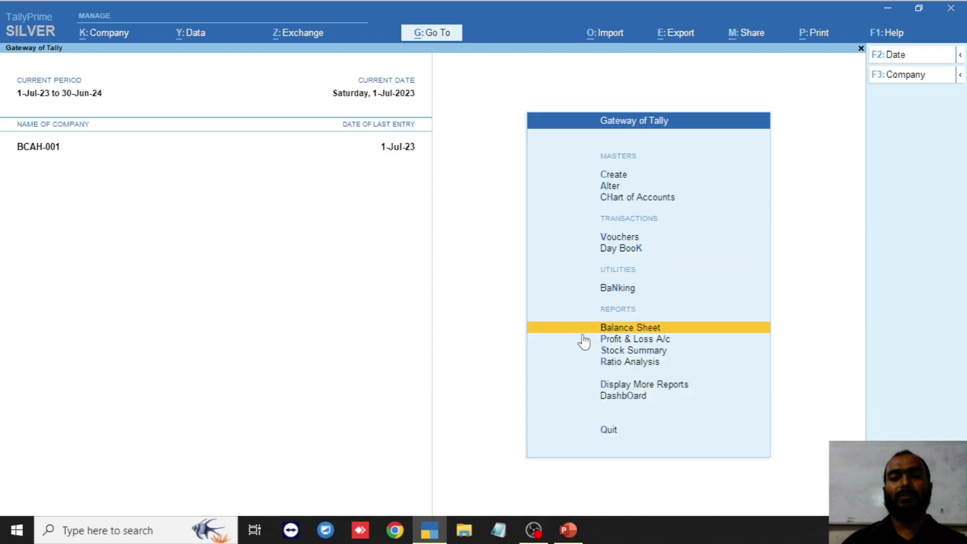
pyautogui.click(649, 342)
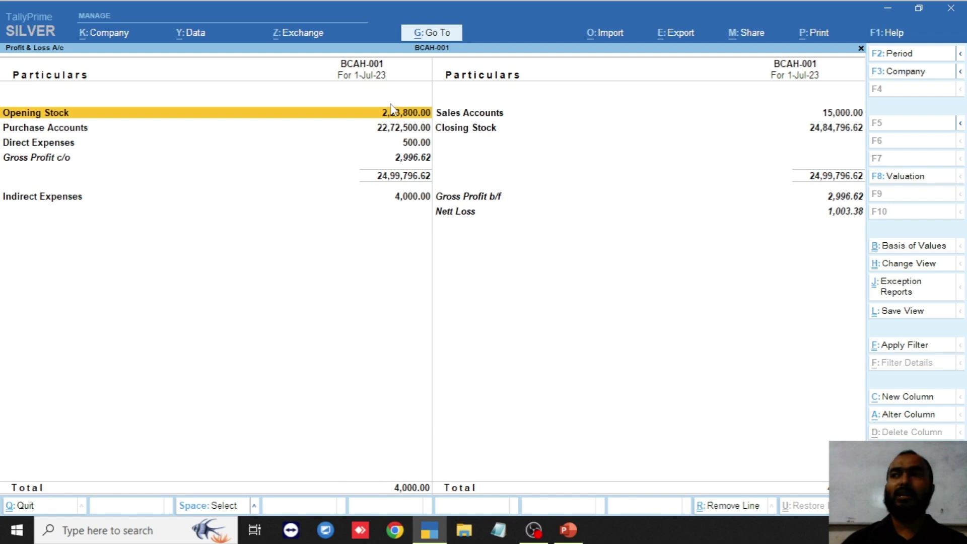
pyautogui.click(456, 214)
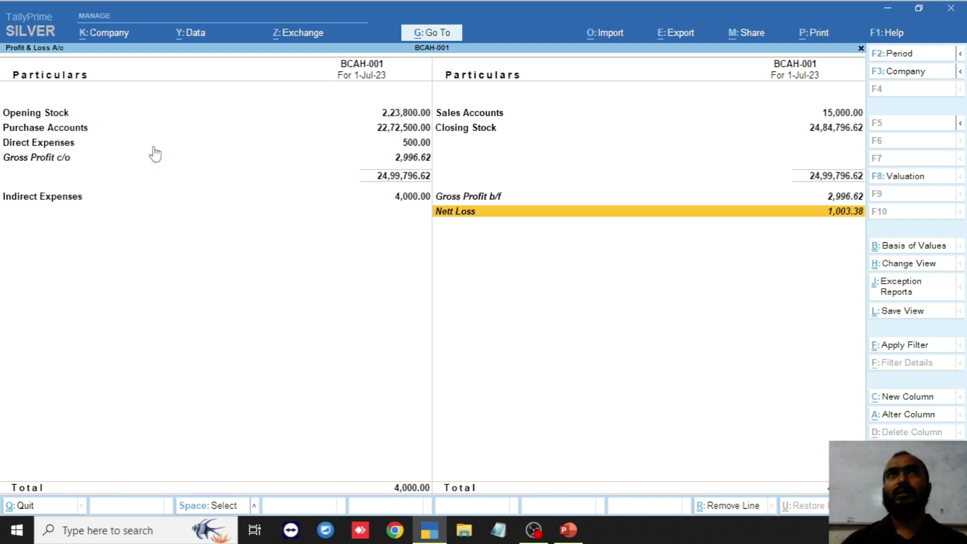
# - Export the current Profit & Loss report in Excel (Spreadsheet) format
pyautogui.click(665, 35)
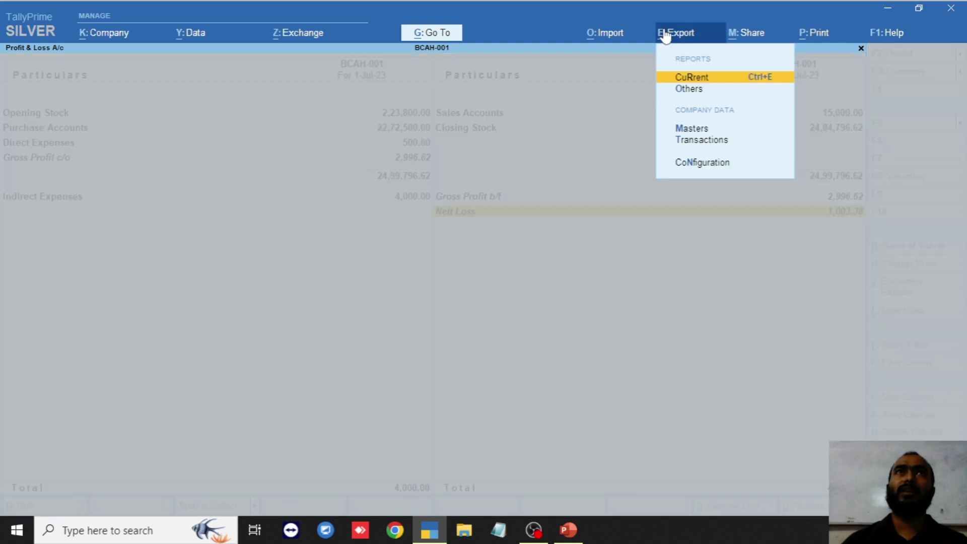
pyautogui.click(727, 80)
pyautogui.click(904, 194)
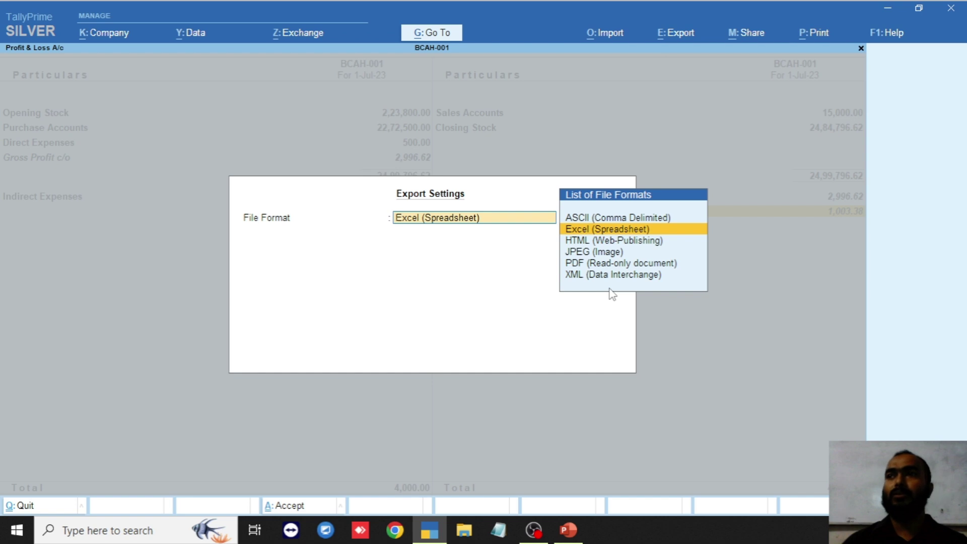
pyautogui.click(627, 229)
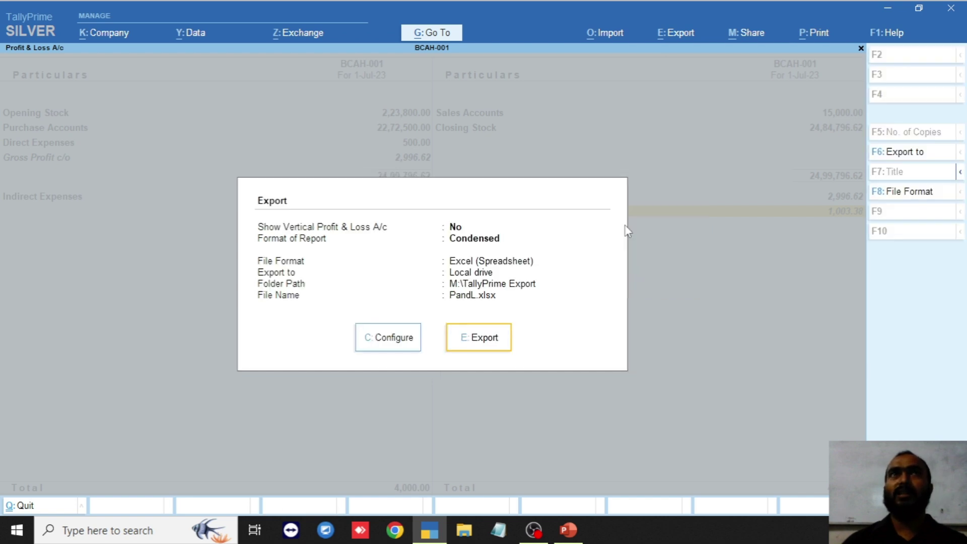
pyautogui.click(492, 346)
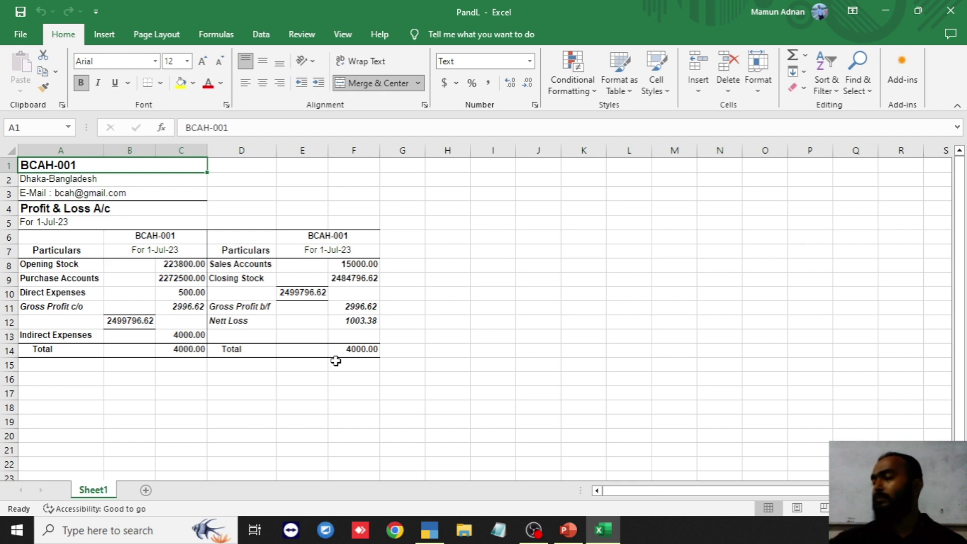
# - Review the exported PandL workbook's figures and close Excel
pyautogui.click(950, 10)
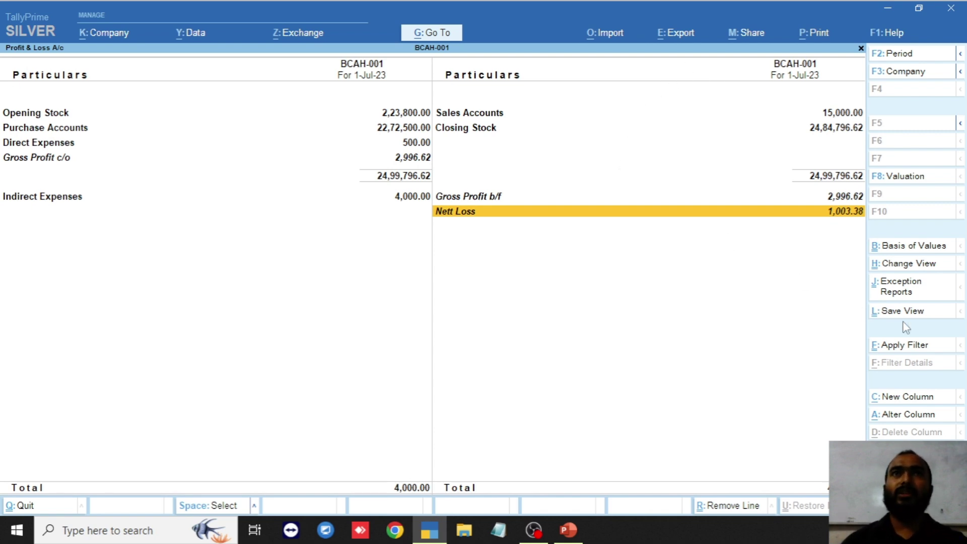
pyautogui.click(904, 271)
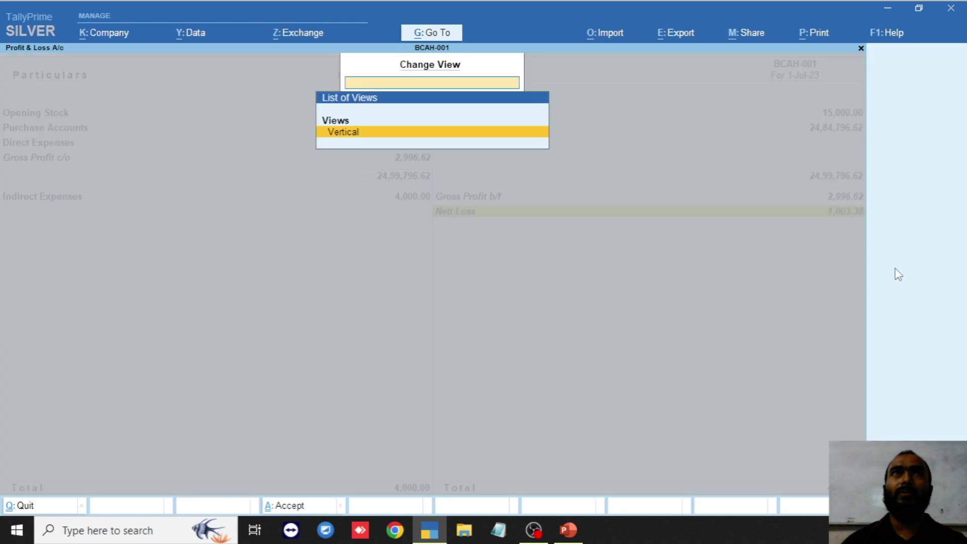
pyautogui.press('Return')
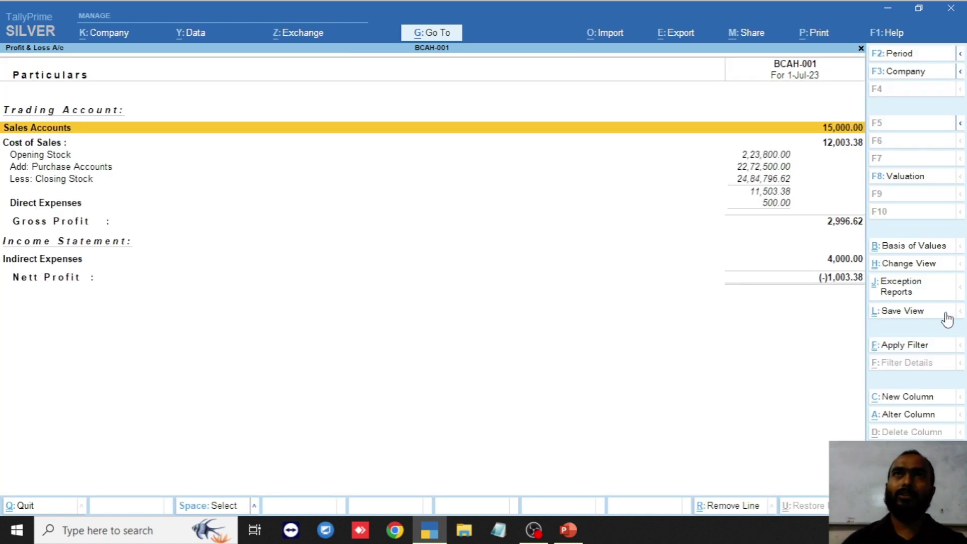
pyautogui.click(905, 265)
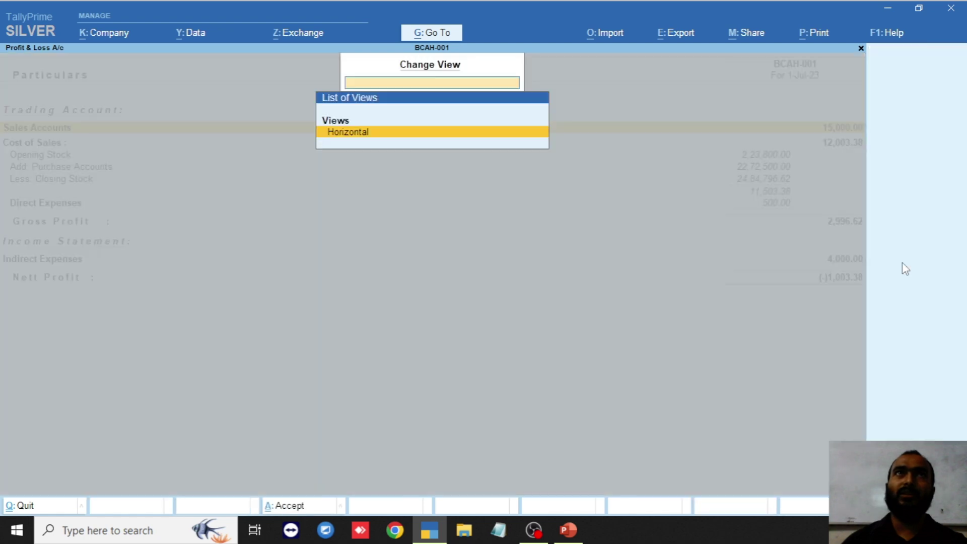
pyautogui.press('Return')
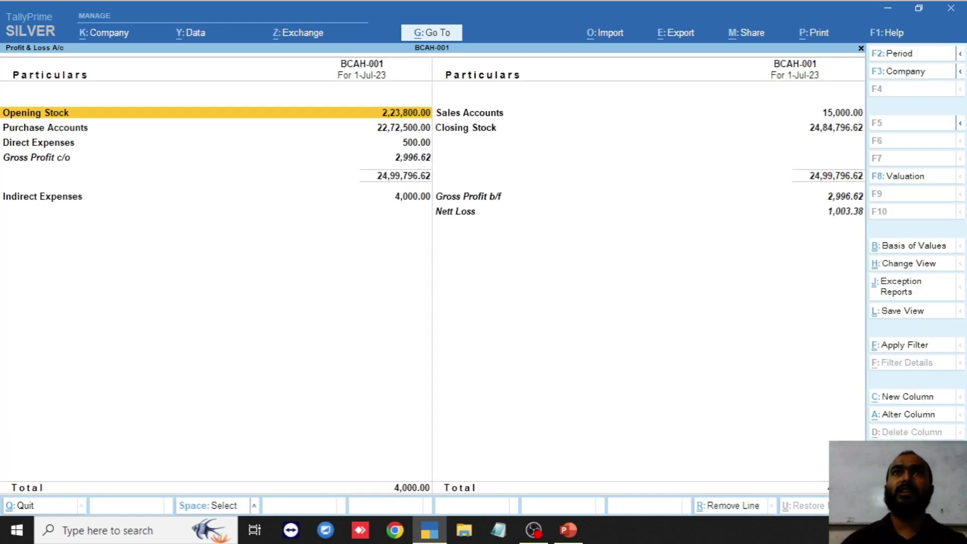
# - Set Format of Report to Detailed in the F12 configuration, applying it twice
pyautogui.press('F12')
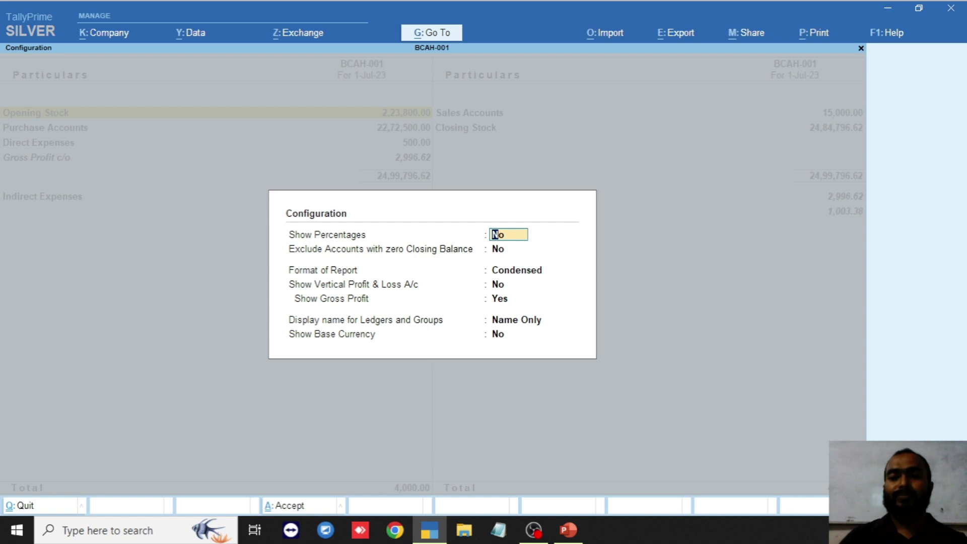
pyautogui.press('Return')
pyautogui.press('Return')
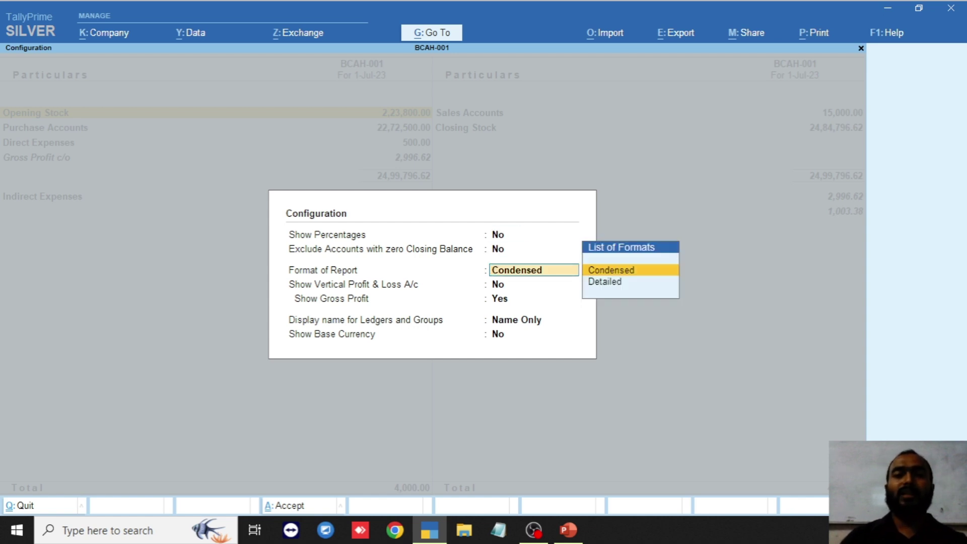
pyautogui.press('Down')
pyautogui.press('Return')
pyautogui.press('Return')
pyautogui.press('Return')
pyautogui.press('Return')
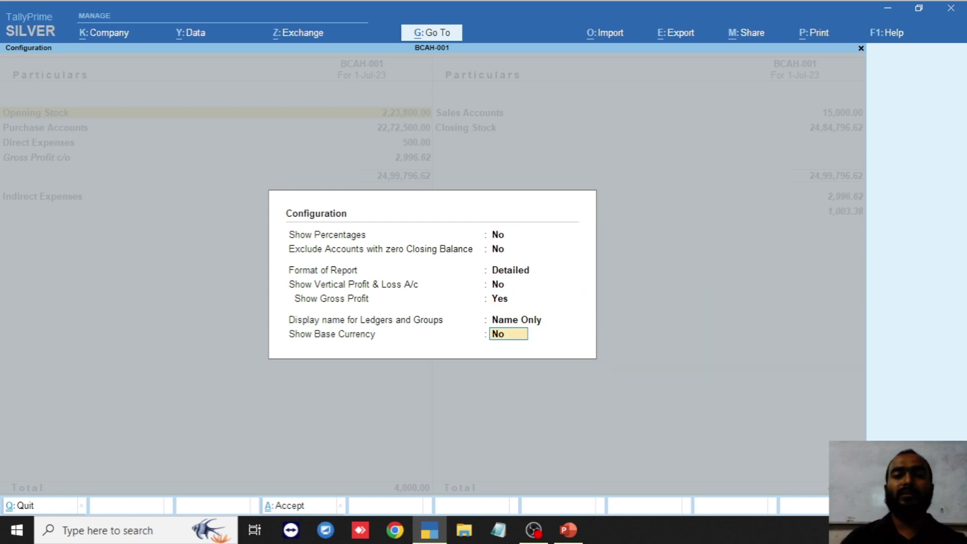
pyautogui.press('Return')
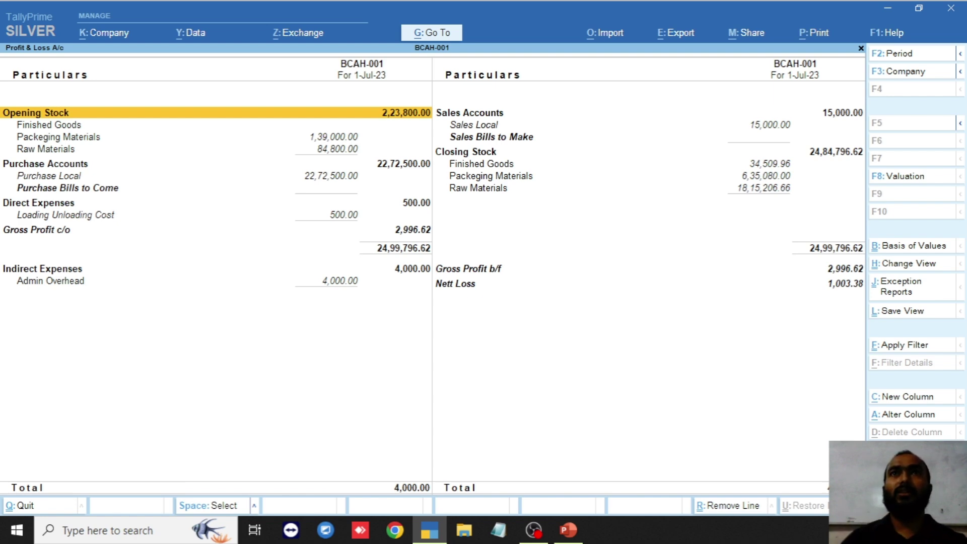
pyautogui.press('F12')
pyautogui.click(520, 275)
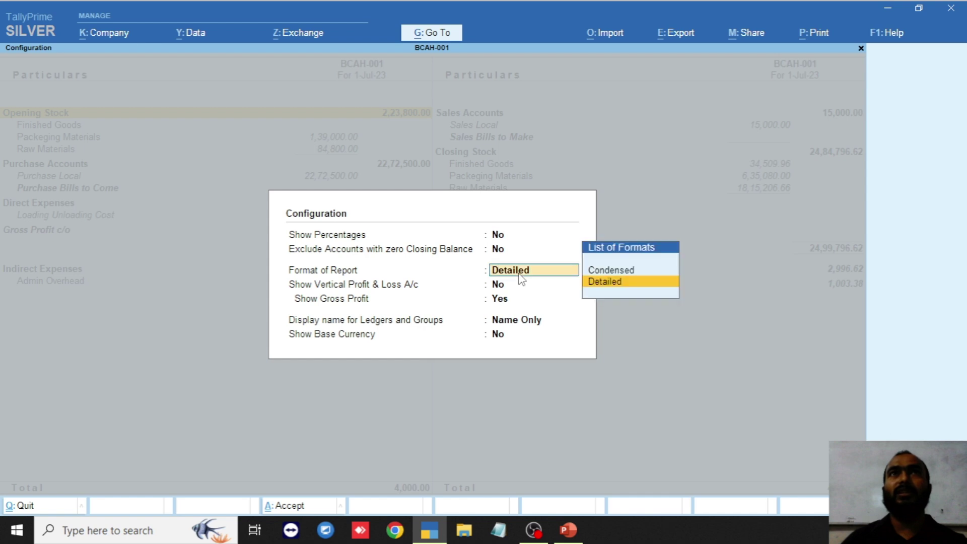
pyautogui.click(607, 285)
pyautogui.press('Return')
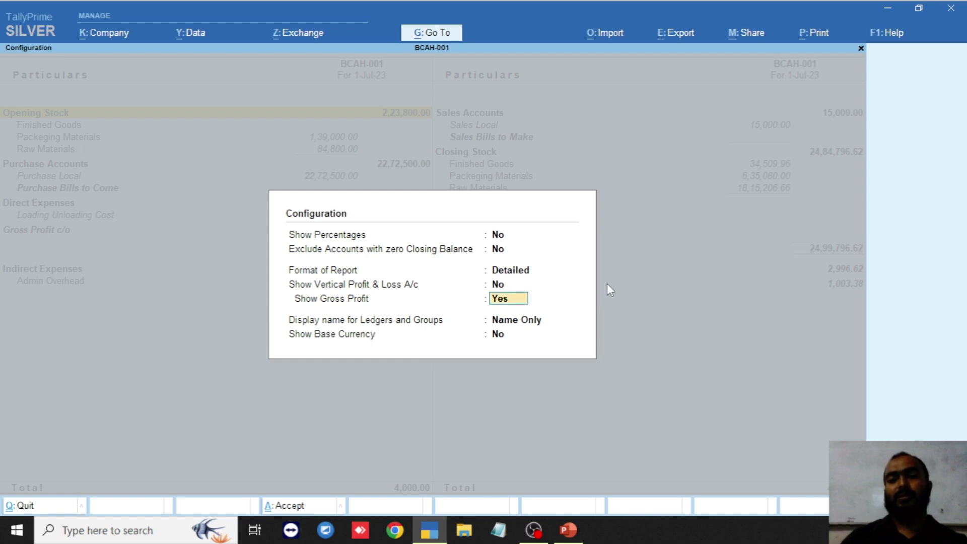
pyautogui.press('Return')
pyautogui.press('Return')
pyautogui.press('Return')
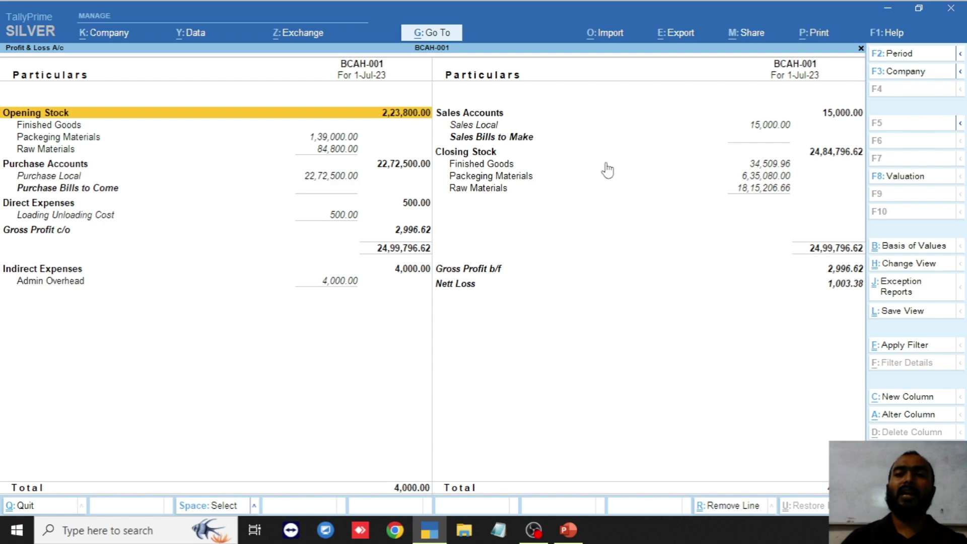
# - Toggle F5 to Condensed and back to Detailed, showing Finished Goods and Raw Materials
pyautogui.click(960, 124)
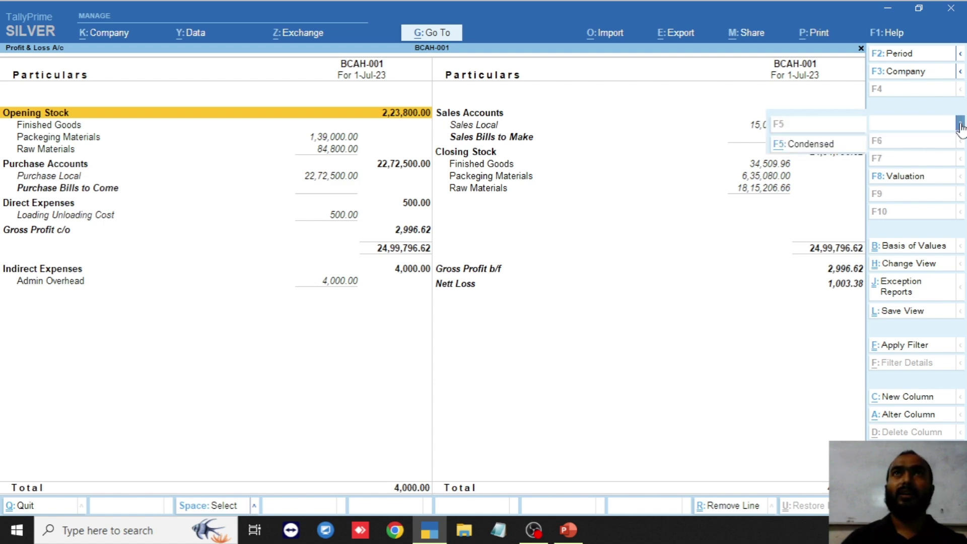
pyautogui.click(818, 147)
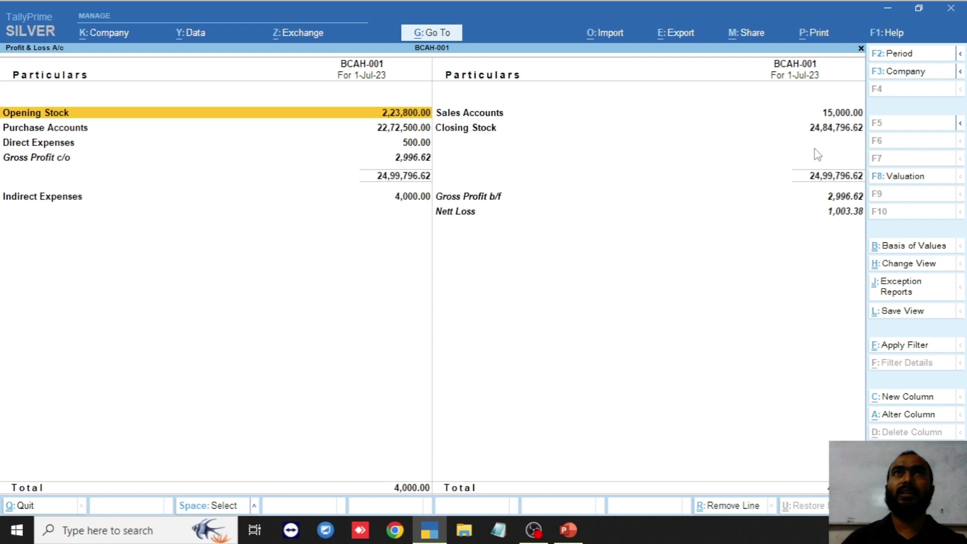
pyautogui.click(921, 129)
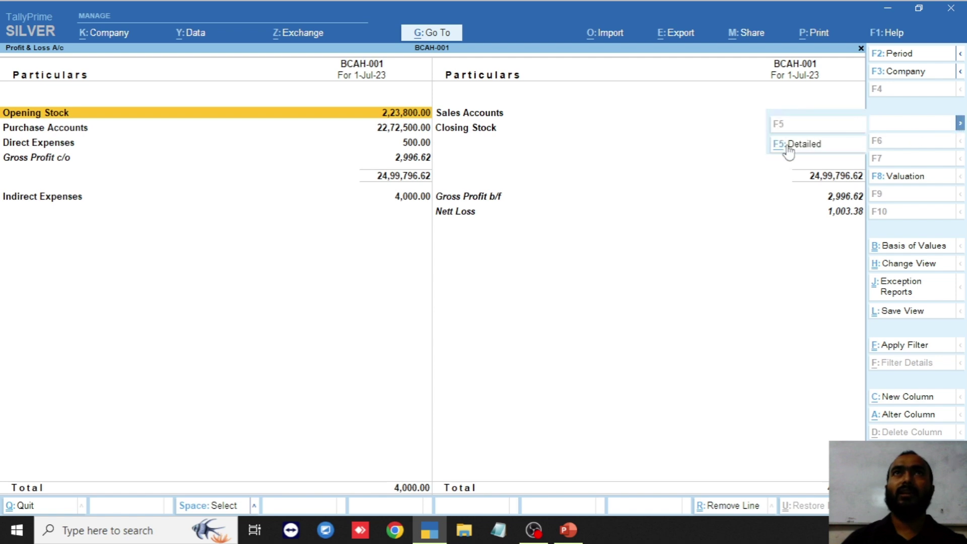
pyautogui.click(801, 148)
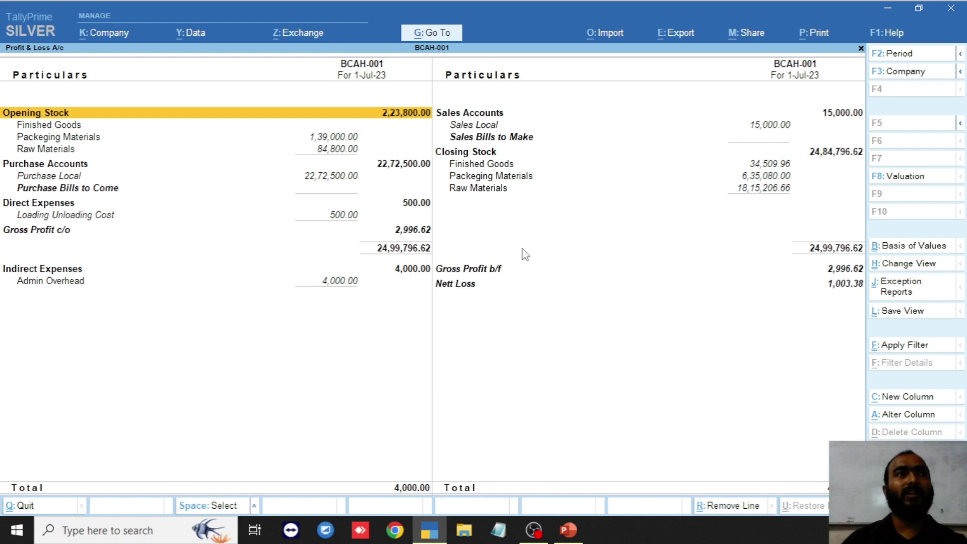
# - Bring up Export > Current settings for the detailed P&L and browse the file format list
pyautogui.click(681, 35)
pyautogui.click(694, 77)
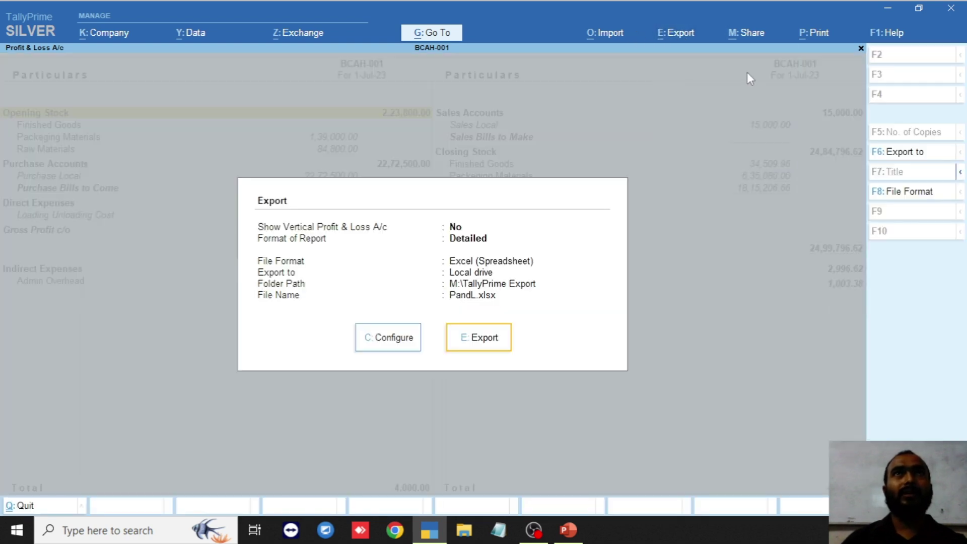
pyautogui.click(914, 197)
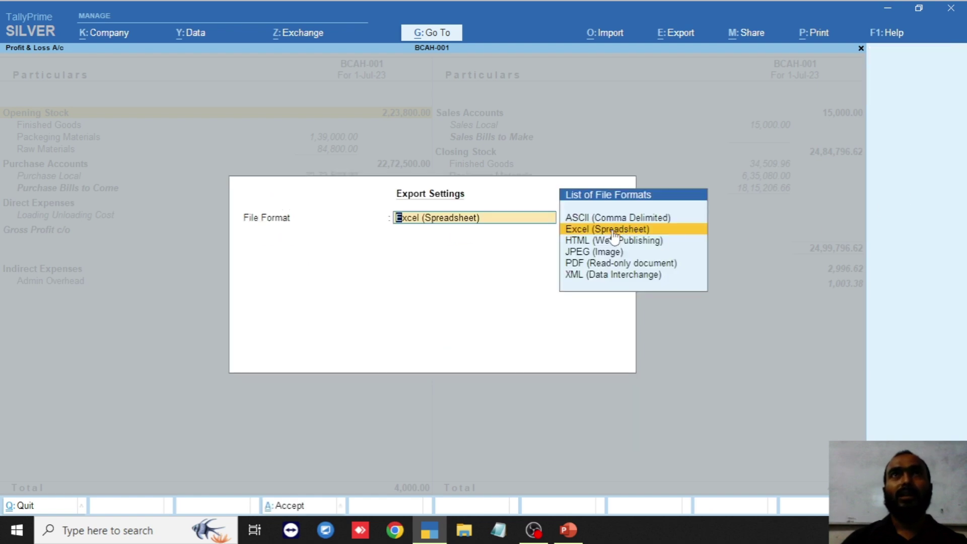
pyautogui.press('Down')
pyautogui.press('Down')
pyautogui.press('Down')
pyautogui.press('Down')
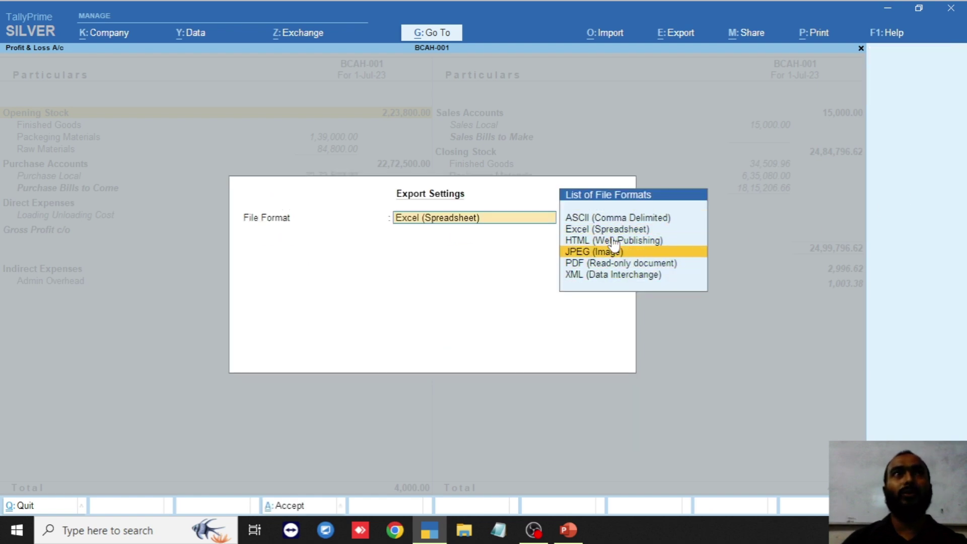
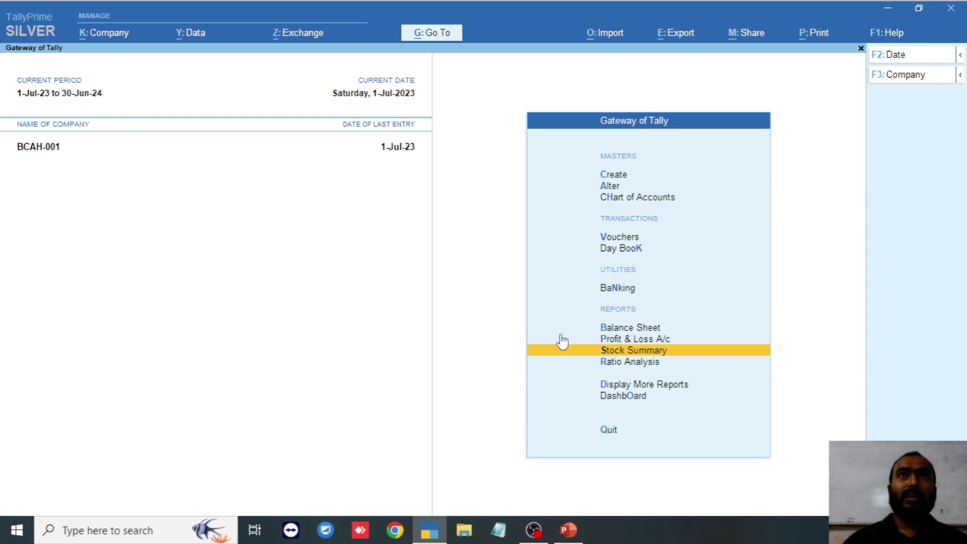
# - Open the BCAH-001 Stock Summary and step through Bottle, Cartoon and Ghee down to Sugar
pyautogui.click(639, 352)
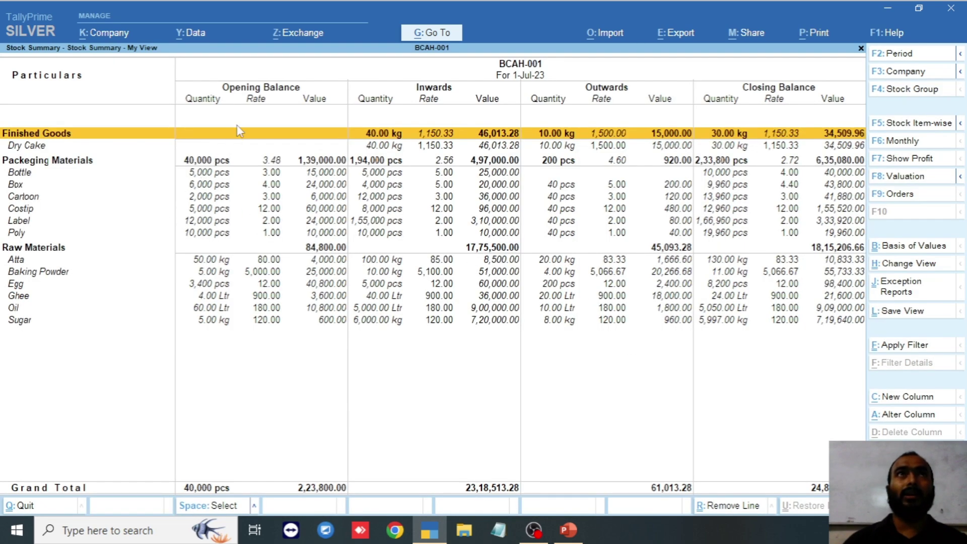
pyautogui.press('Down')
pyautogui.press('Down')
pyautogui.press('Down')
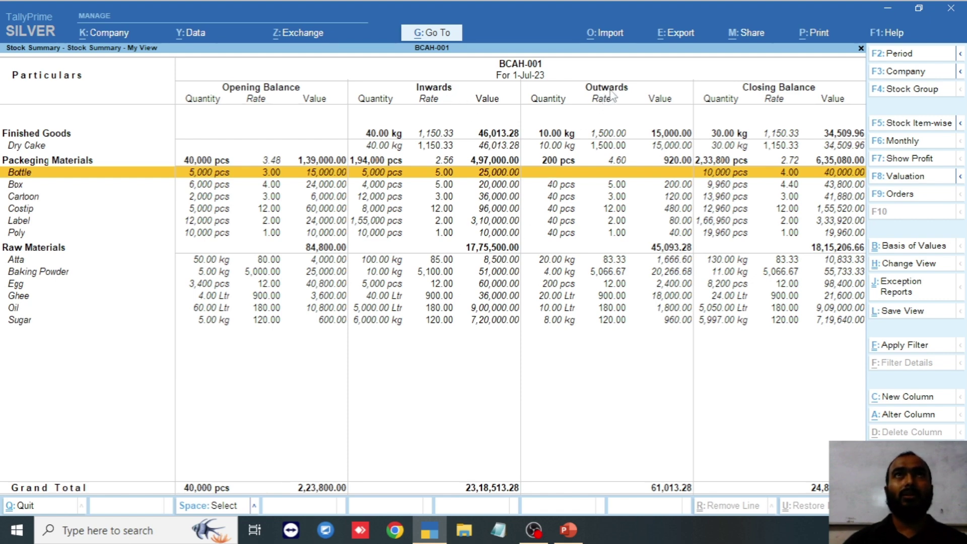
pyautogui.press('Down')
pyautogui.press('Down')
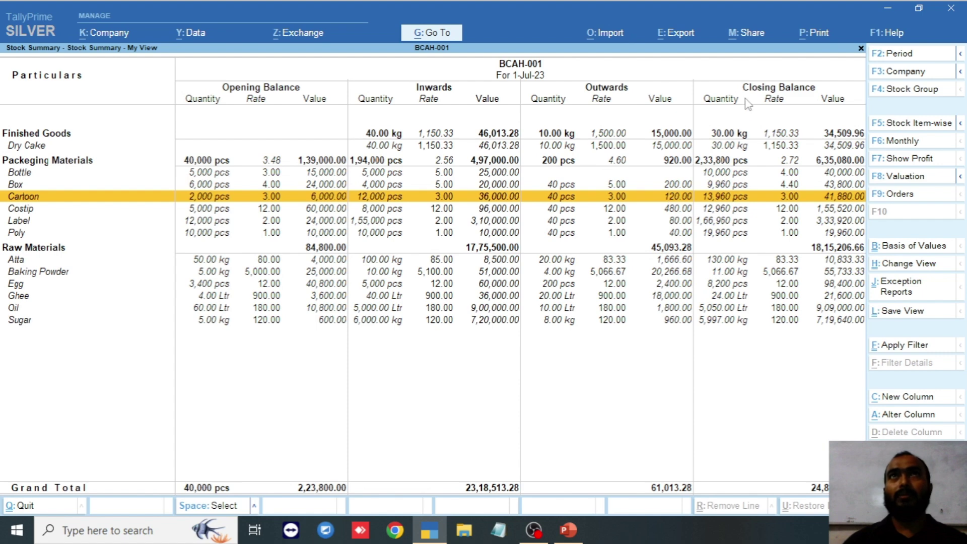
pyautogui.press('Down')
pyautogui.press('Down')
pyautogui.press('Down')
pyautogui.press('Down')
pyautogui.press('Down')
pyautogui.press('Down')
pyautogui.press('Down')
pyautogui.press('Down')
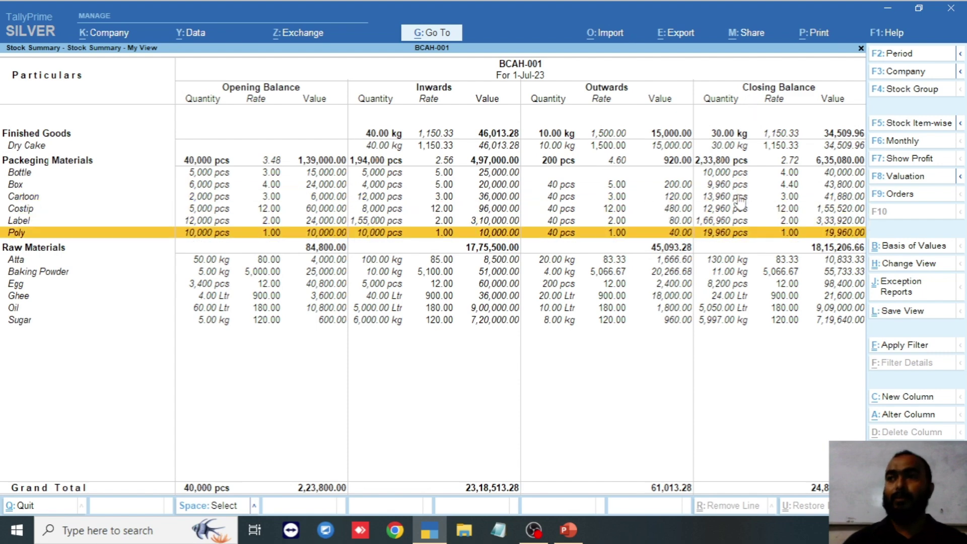
pyautogui.press('Down')
pyautogui.press('Down')
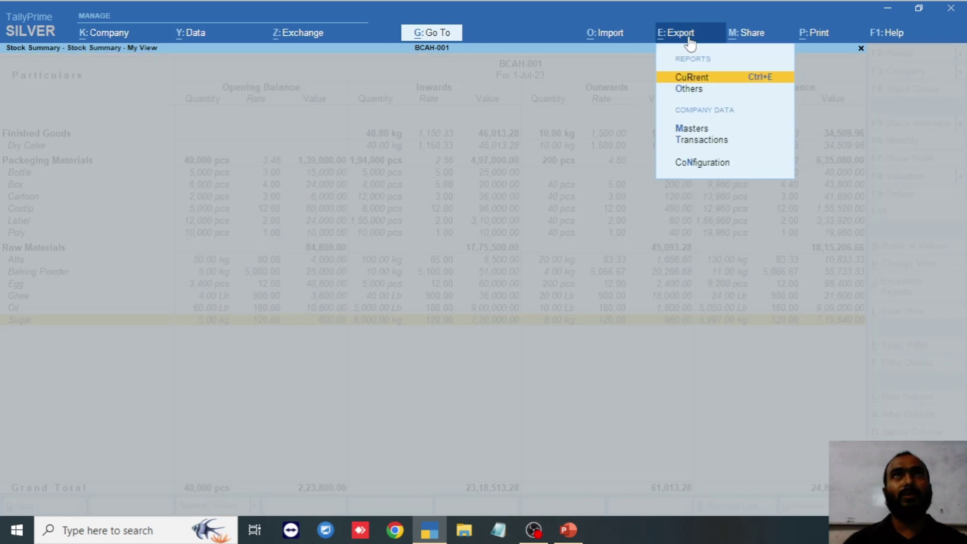
# - Check the Stock Summary's current export settings, keeping Excel (Spreadsheet) format, then cancel the export
pyautogui.click(689, 39)
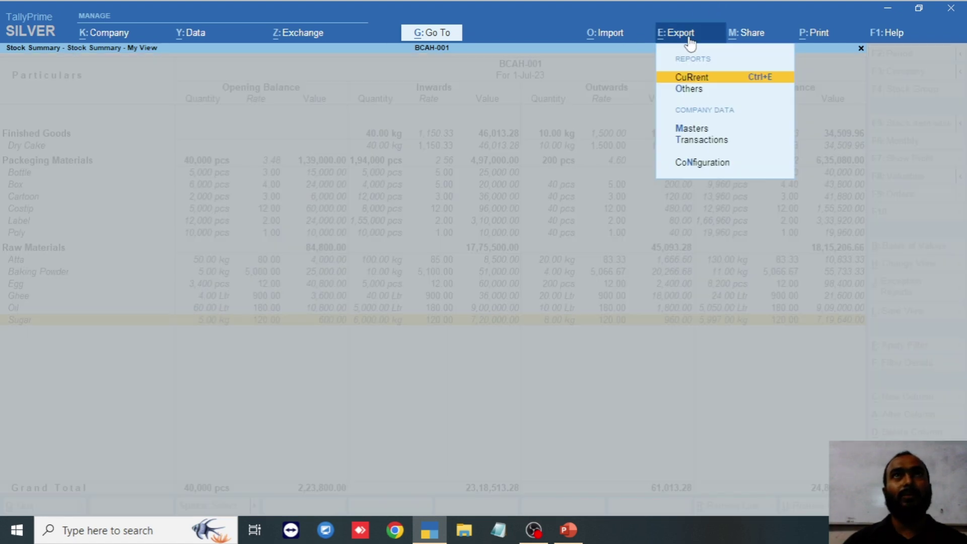
pyautogui.click(705, 78)
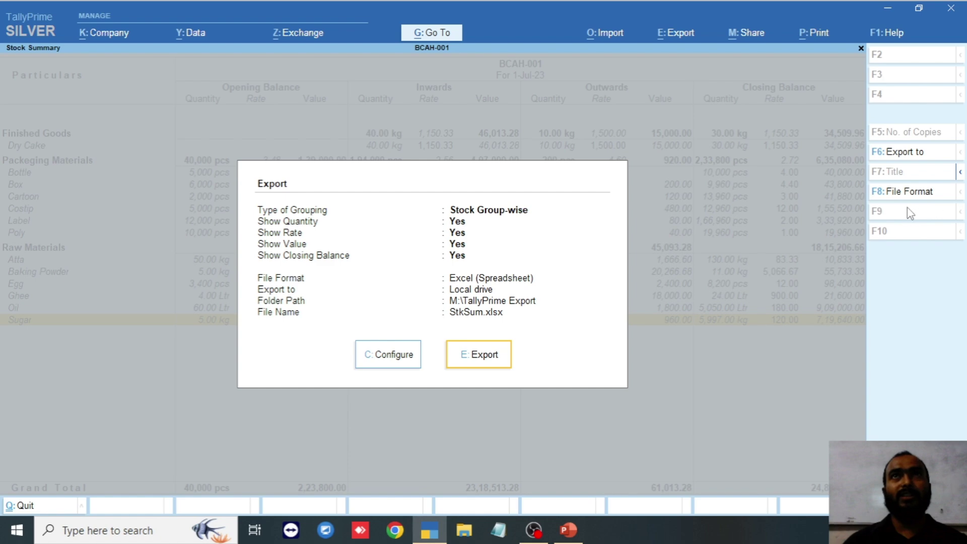
pyautogui.click(914, 195)
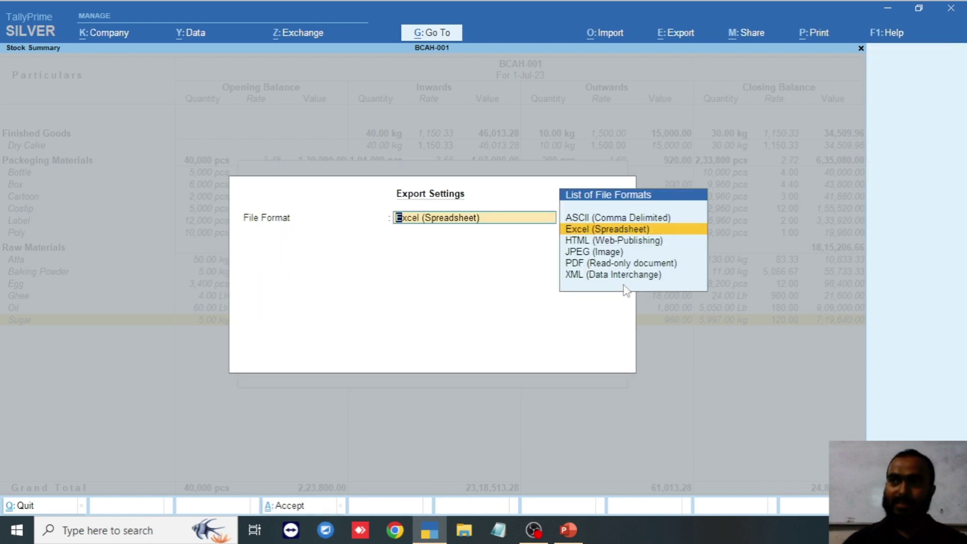
pyautogui.press('Return')
pyautogui.press('e')
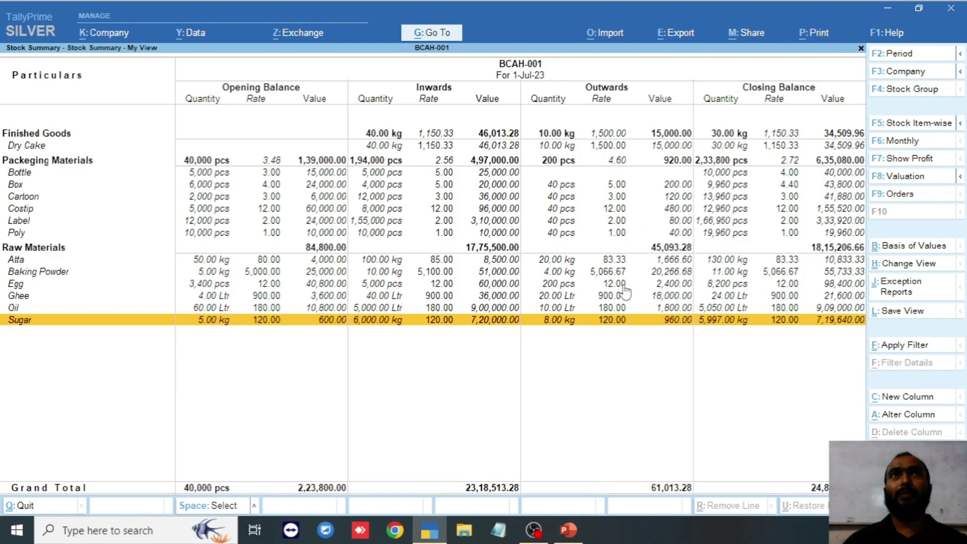
# - Preview the current Stock Summary print, then close the preview and the print dialog
pyautogui.click(825, 34)
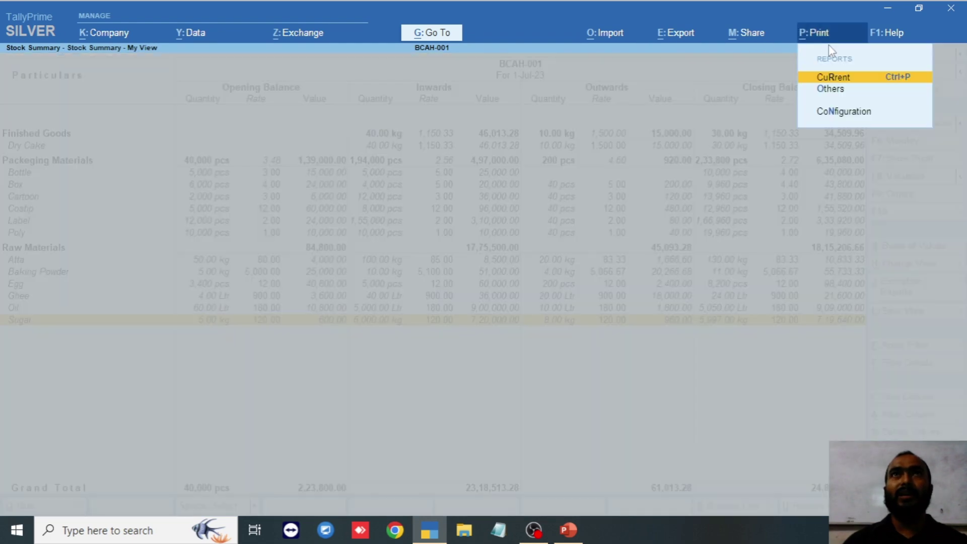
pyautogui.click(840, 77)
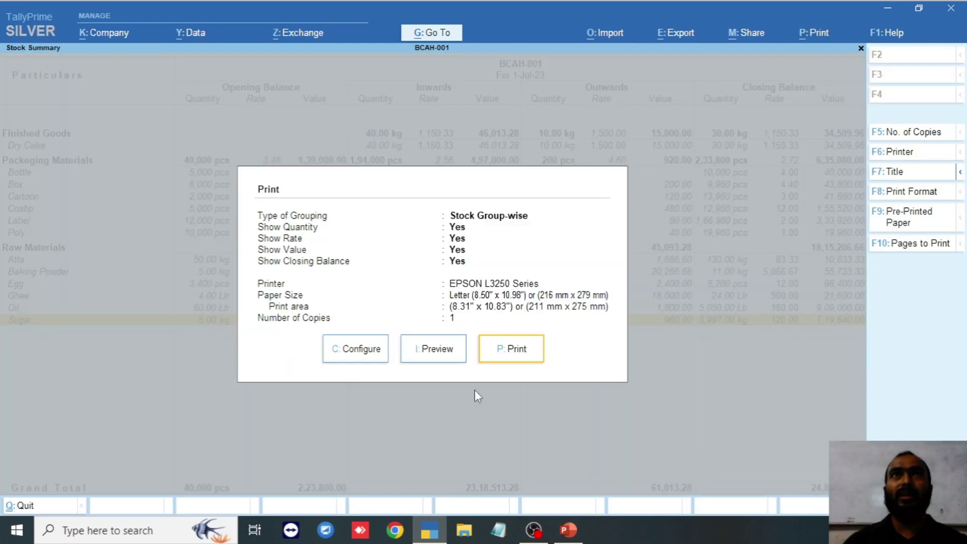
pyautogui.click(451, 353)
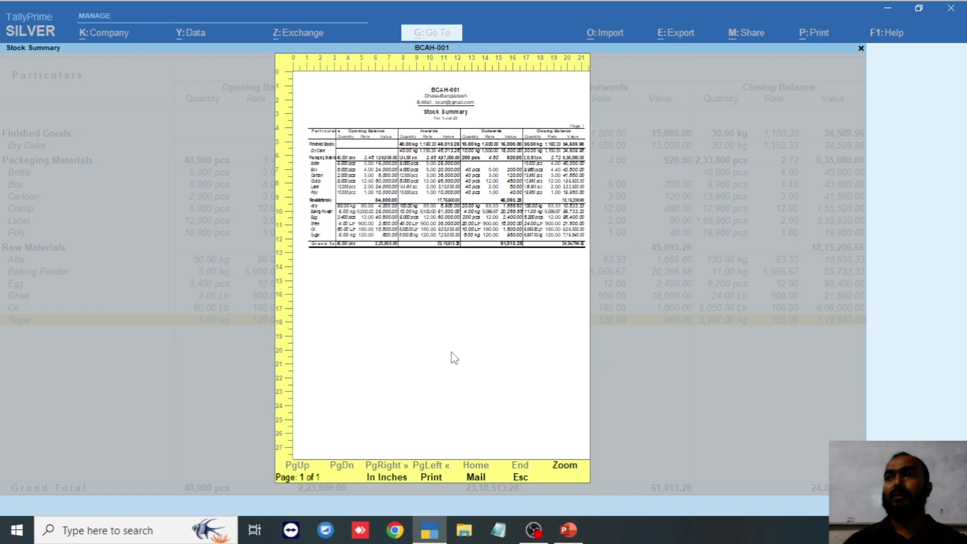
pyautogui.press('Escape')
pyautogui.press('Escape')
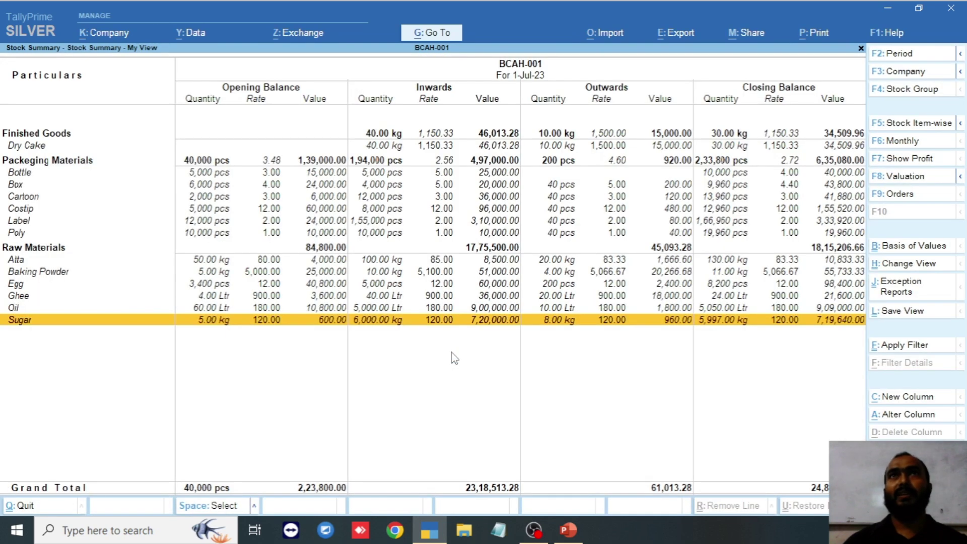
pyautogui.press('Escape')
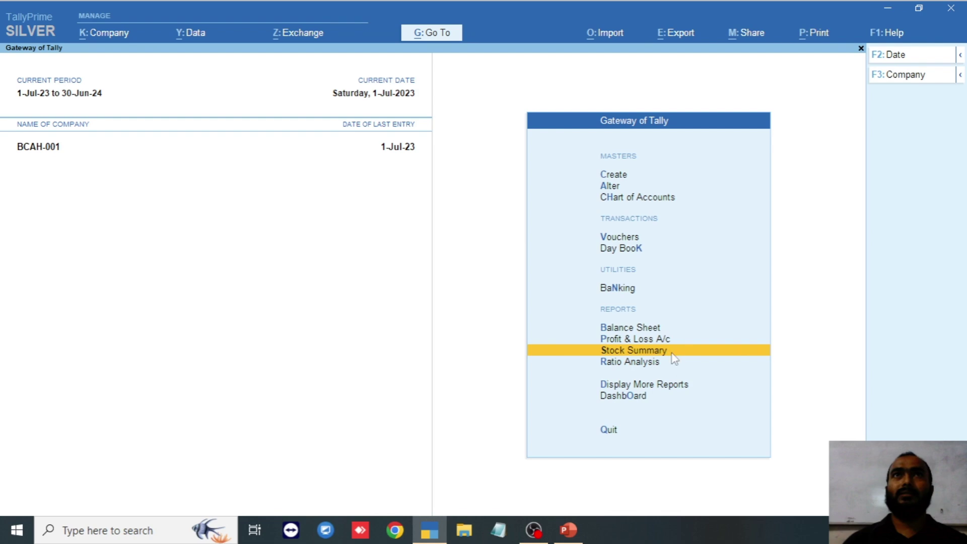
pyautogui.press('Return')
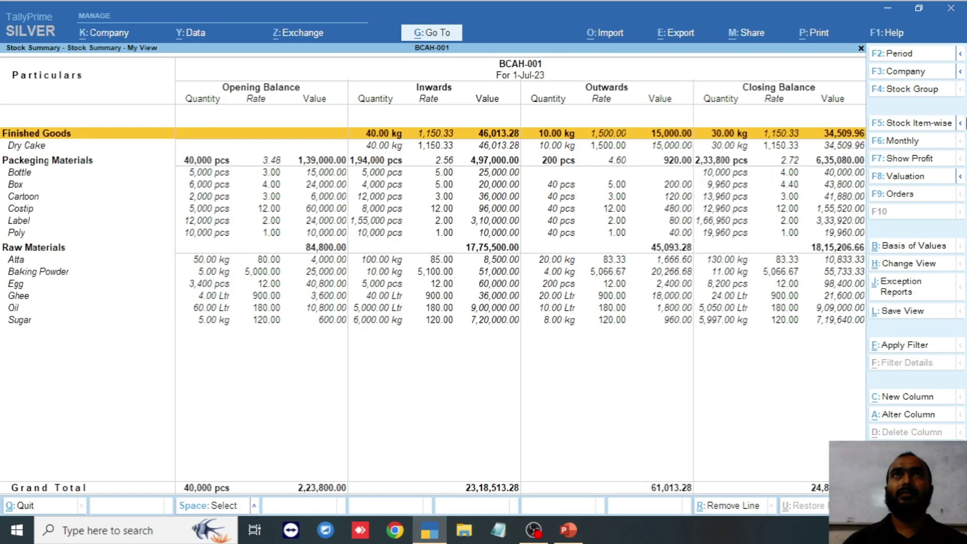
pyautogui.click(820, 34)
pyautogui.click(819, 78)
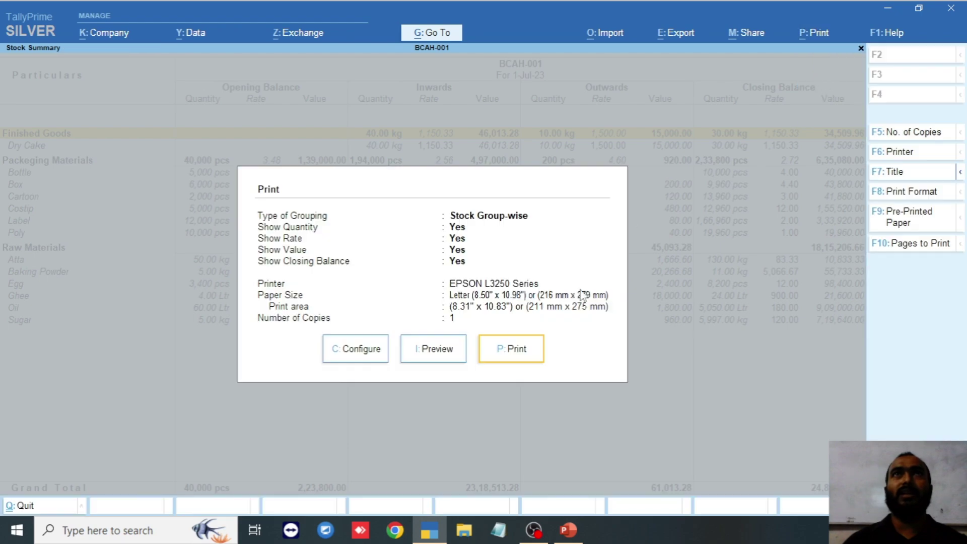
pyautogui.click(362, 353)
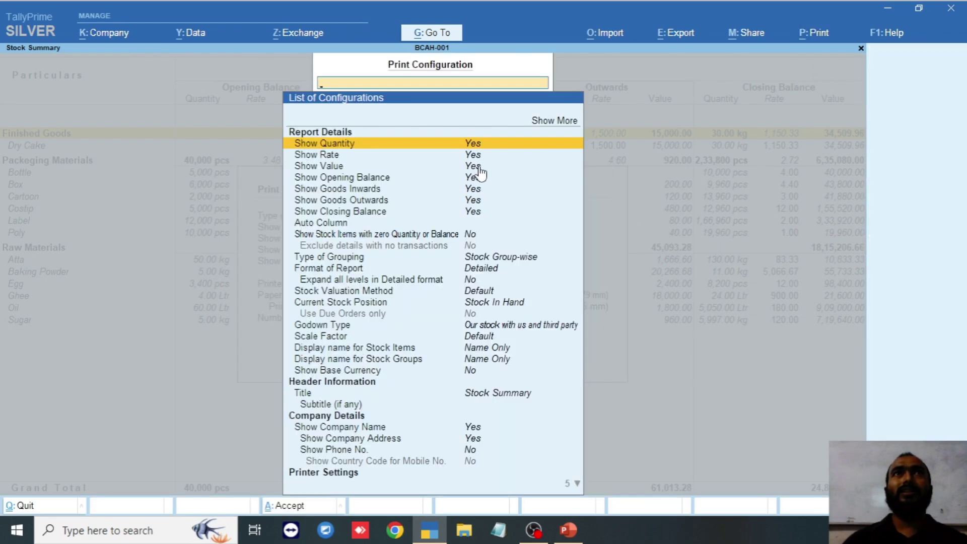
pyautogui.press('Down')
pyautogui.press('Down')
pyautogui.press('Down')
pyautogui.press('Down')
pyautogui.press('Down')
pyautogui.press('Down')
pyautogui.press('Down')
pyautogui.press('Down')
pyautogui.press('Down')
pyautogui.scroll(1, 494, 234)
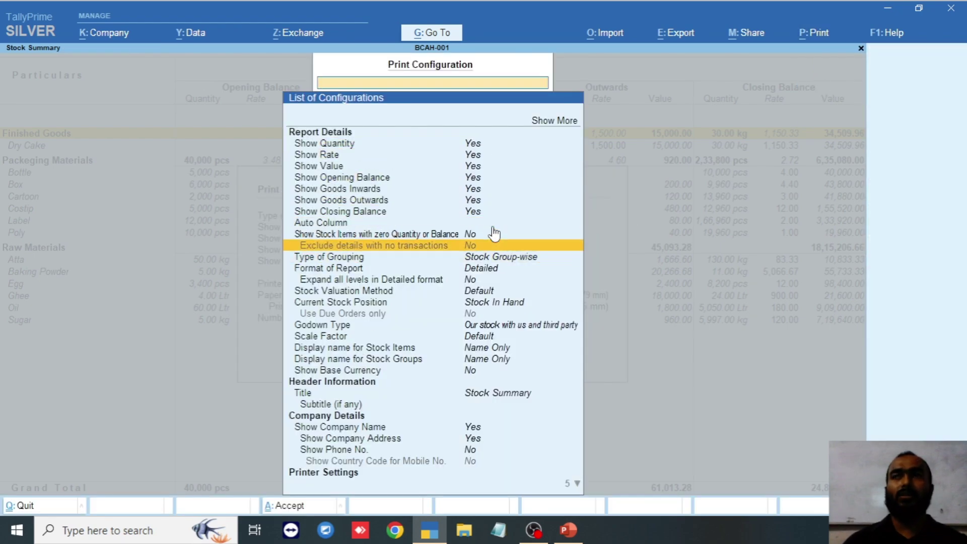
pyautogui.scroll(-12, 493, 238)
pyautogui.scroll(15, 493, 237)
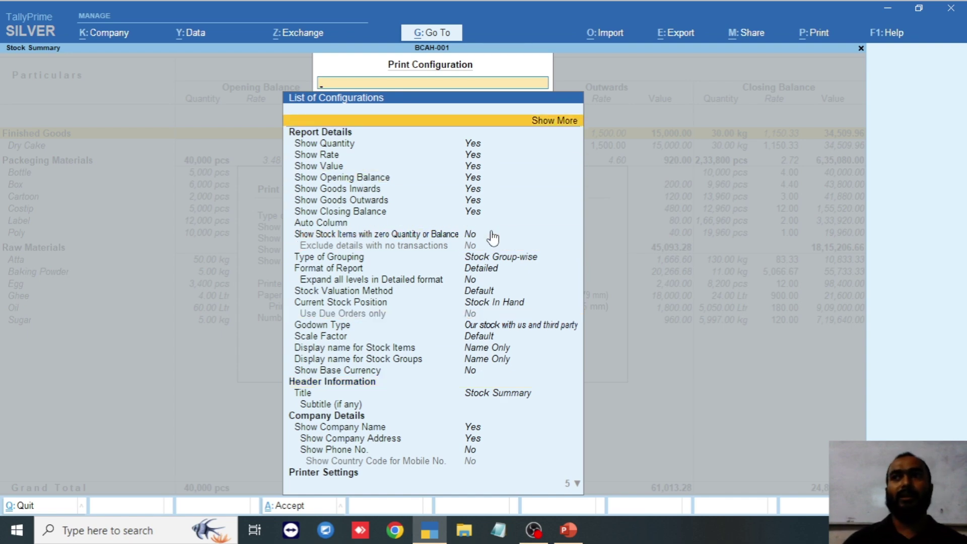
pyautogui.press('Escape')
pyautogui.press('Escape')
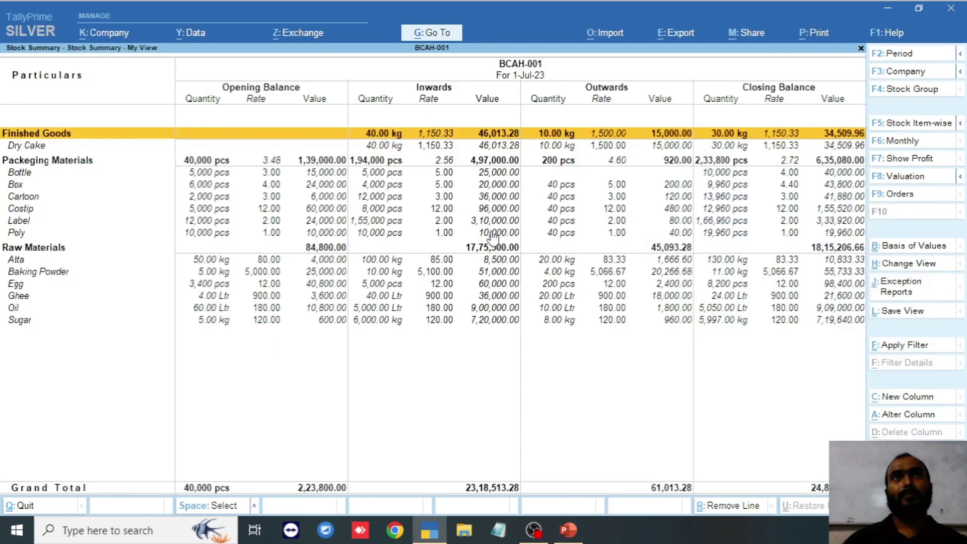
pyautogui.press('Escape')
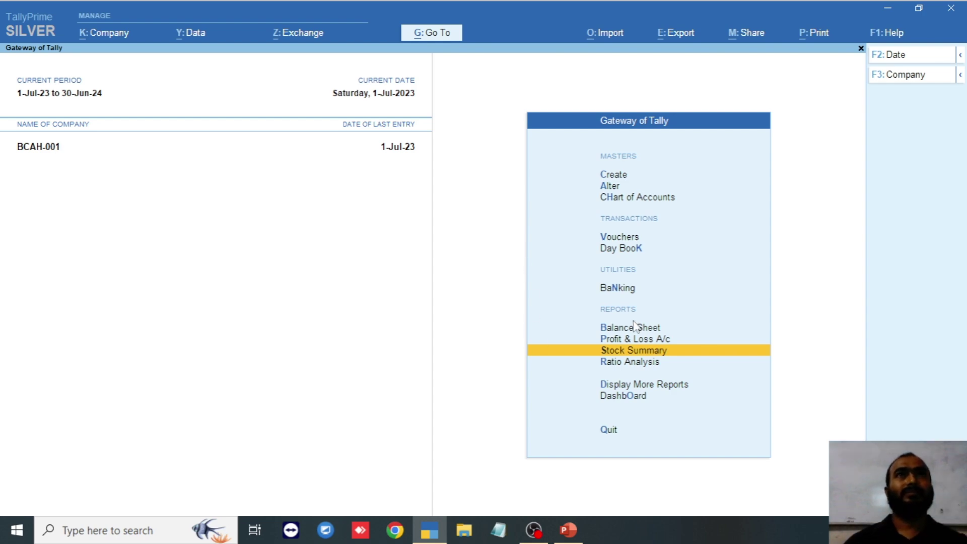
# - Reopen the Stock Summary and accept its F12 configuration showing opening balance, goods inwards and outwards
pyautogui.click(645, 351)
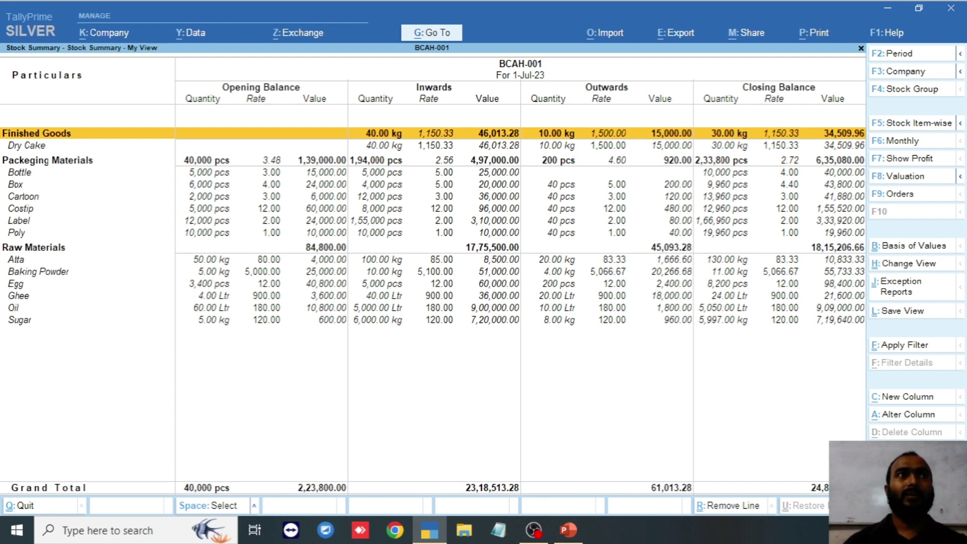
pyautogui.press('F12')
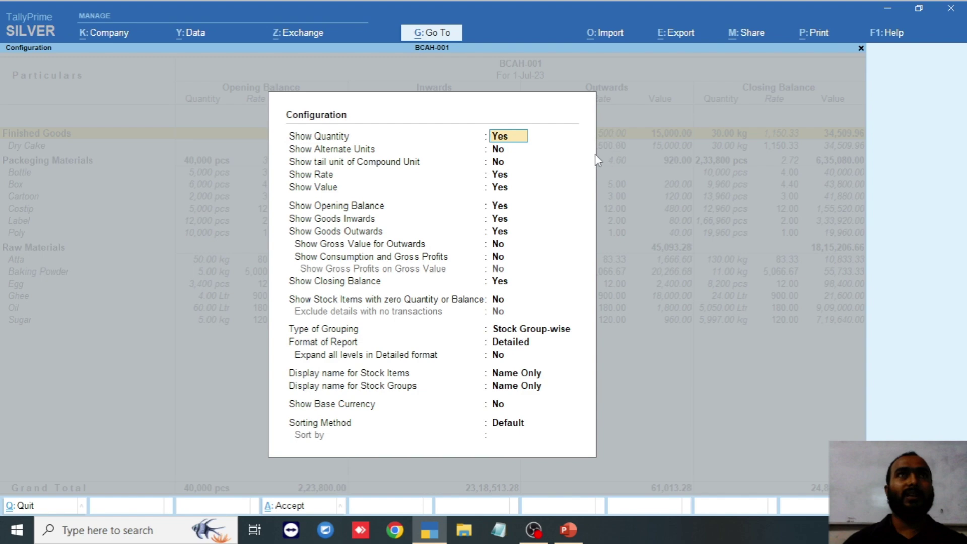
pyautogui.click(504, 202)
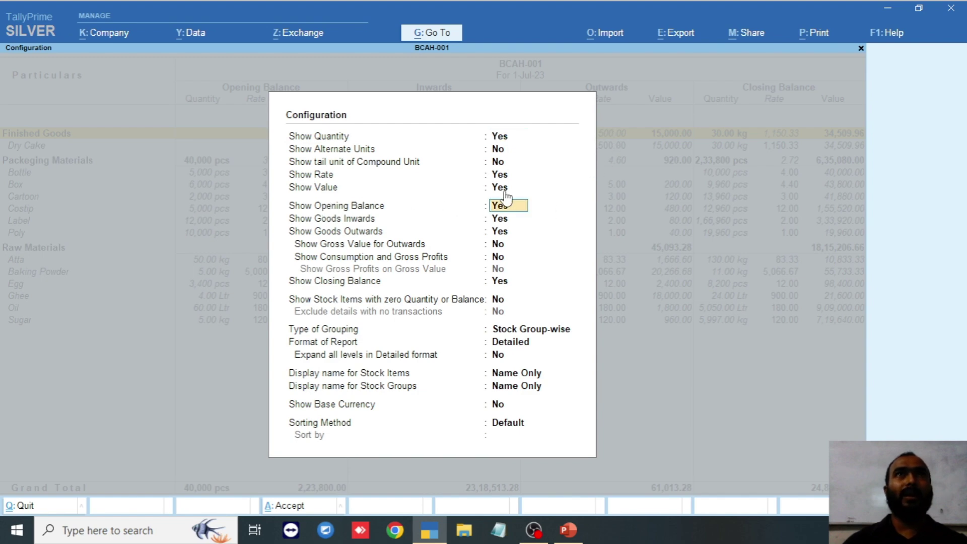
pyautogui.press('Return')
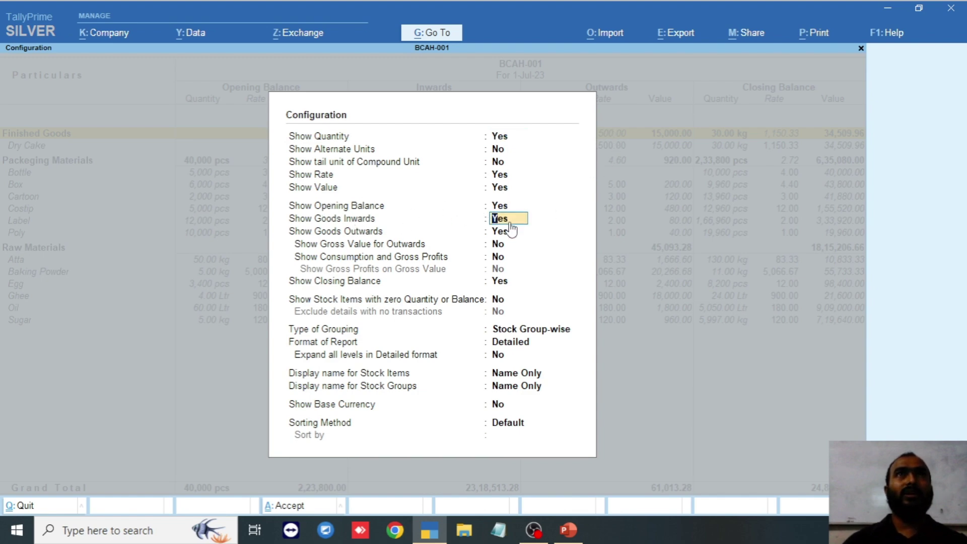
pyautogui.click(509, 232)
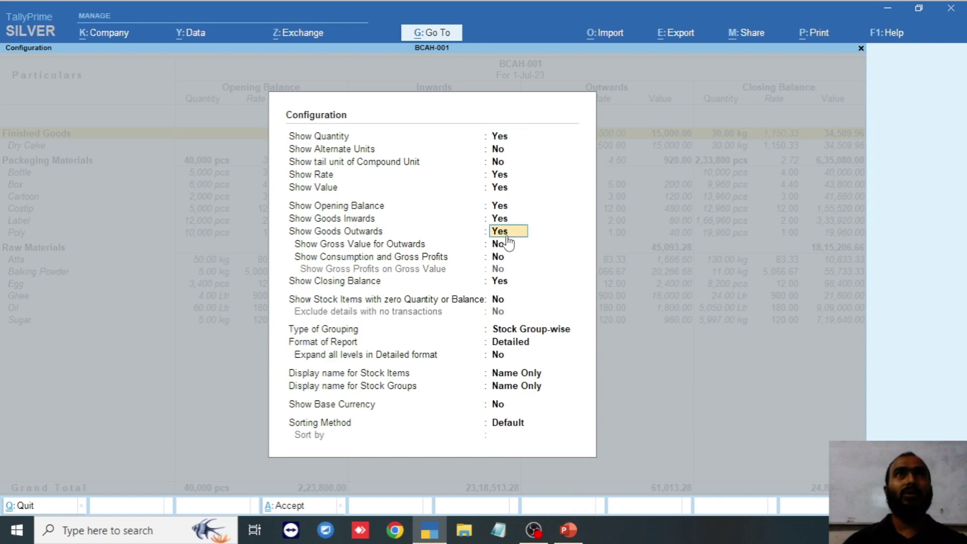
pyautogui.click(499, 211)
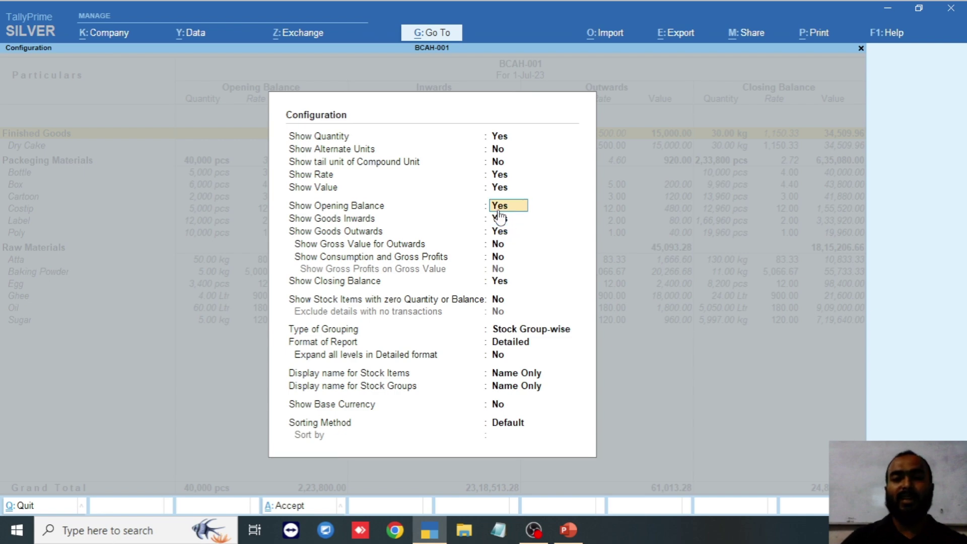
pyautogui.press('Return')
pyautogui.press('Return')
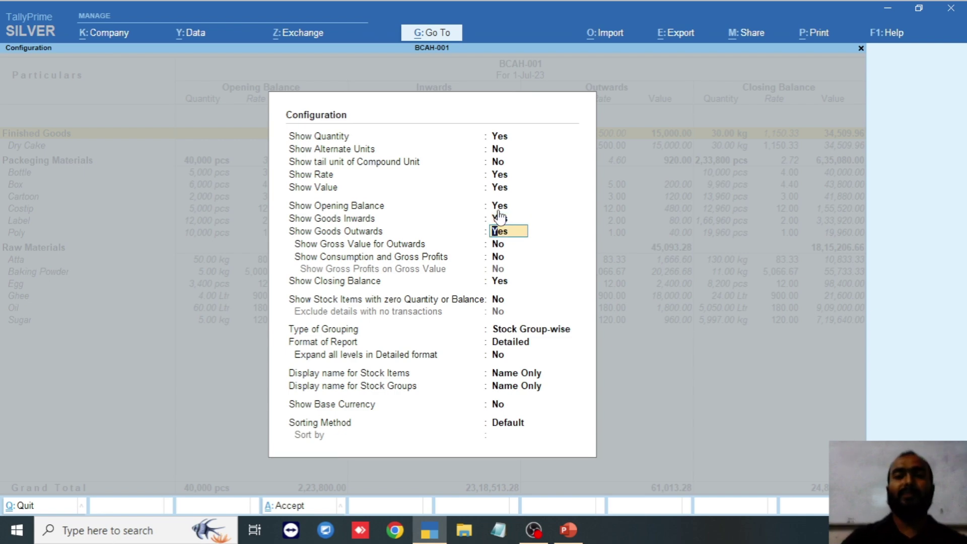
pyautogui.press('Return')
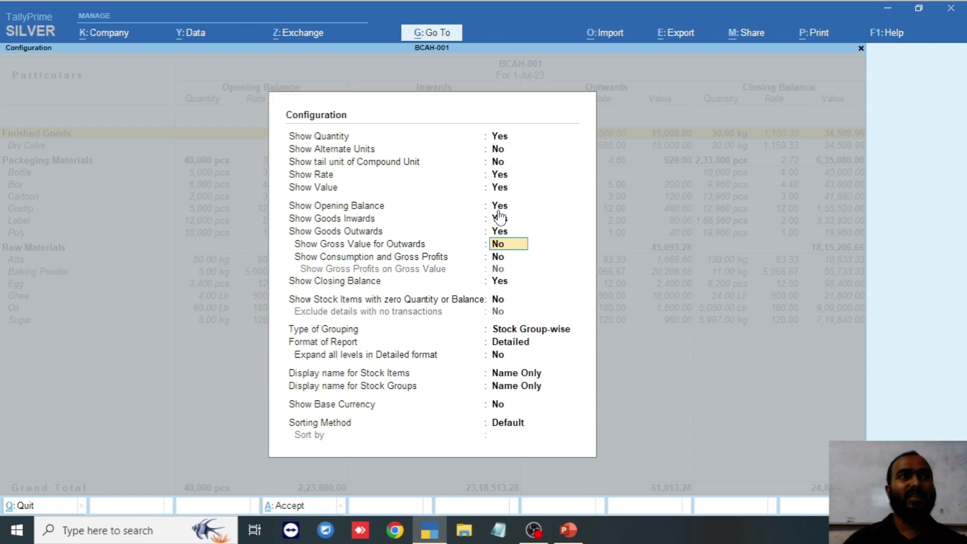
pyautogui.click(296, 508)
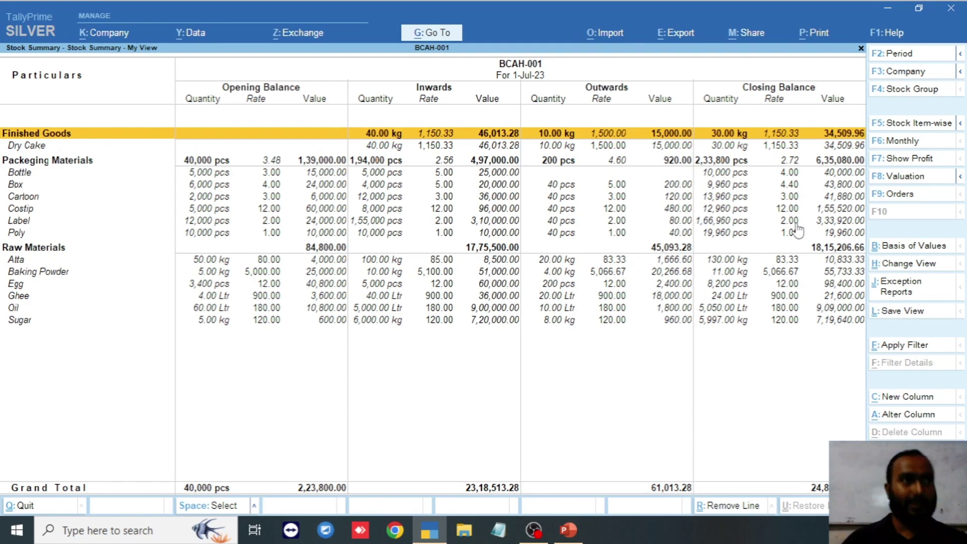
# - Review the Stock Summary's Save View options, including the default-view setting
pyautogui.click(905, 313)
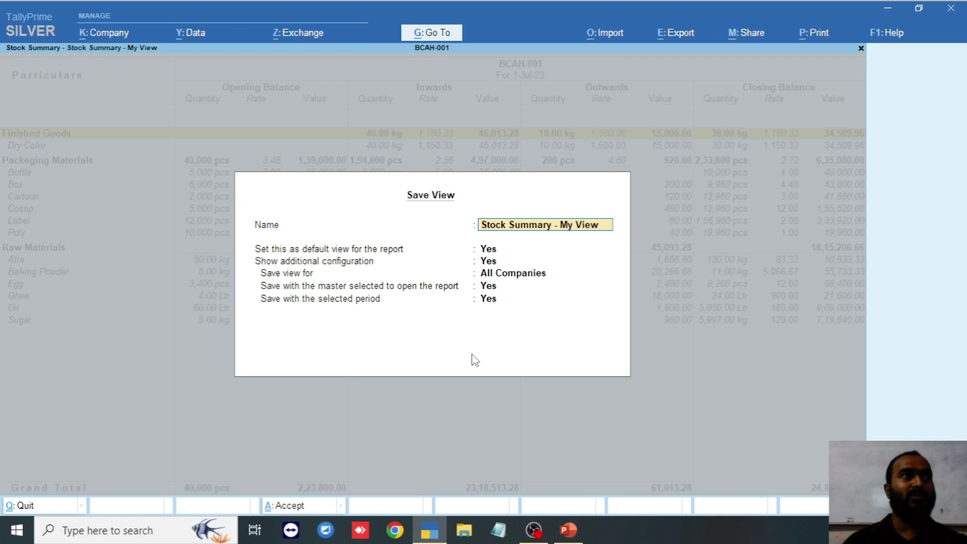
pyautogui.press('Return')
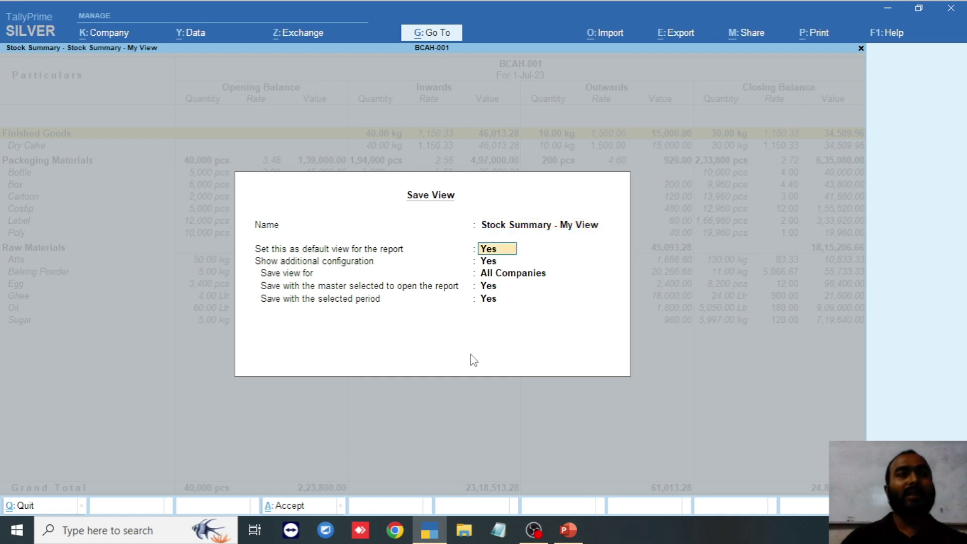
pyautogui.press('Return')
pyautogui.press('Return')
pyautogui.press('Return')
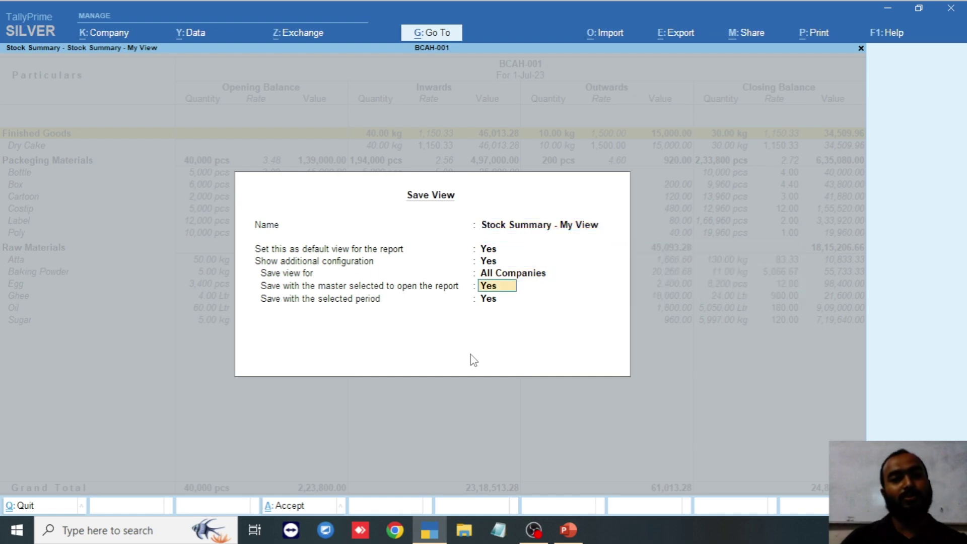
pyautogui.press('Return')
pyautogui.press('Return')
pyautogui.press('Return')
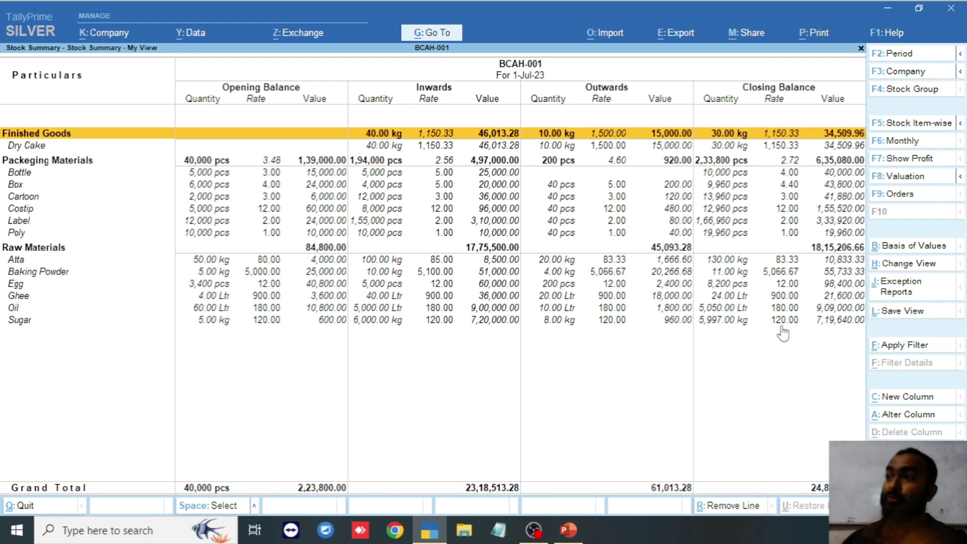
# - Clear the suggested view name, cancel Save View, and close the Stock Summary
pyautogui.click(901, 312)
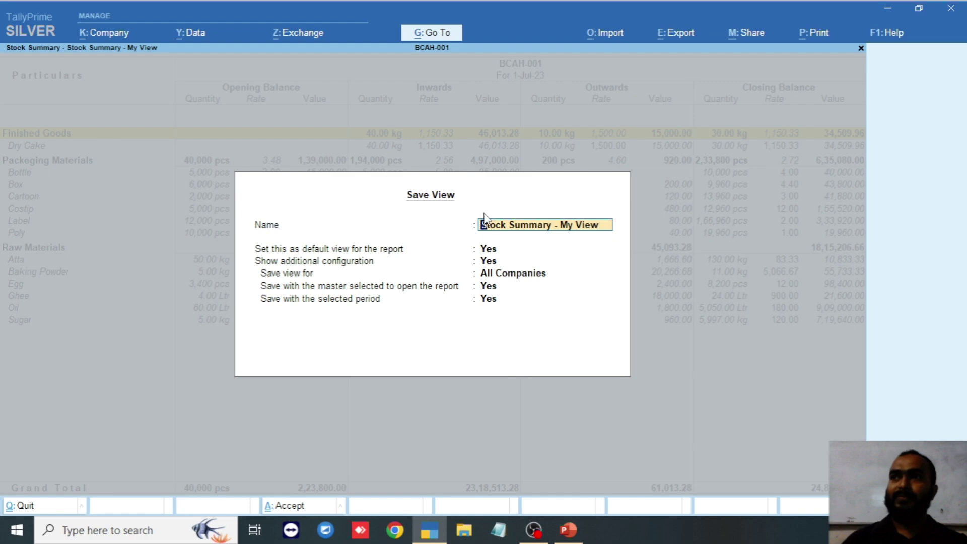
pyautogui.press('BackSpace')
pyautogui.press('Escape')
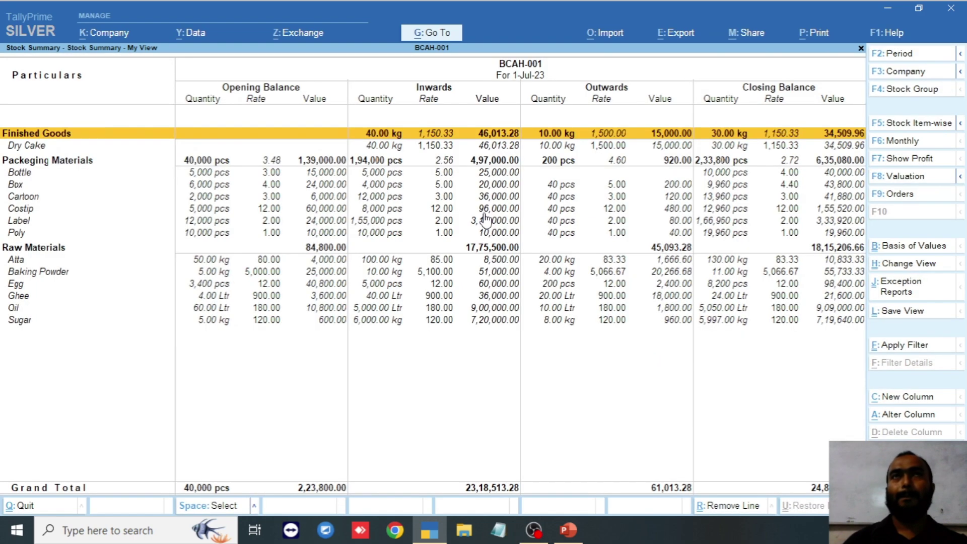
pyautogui.press('Escape')
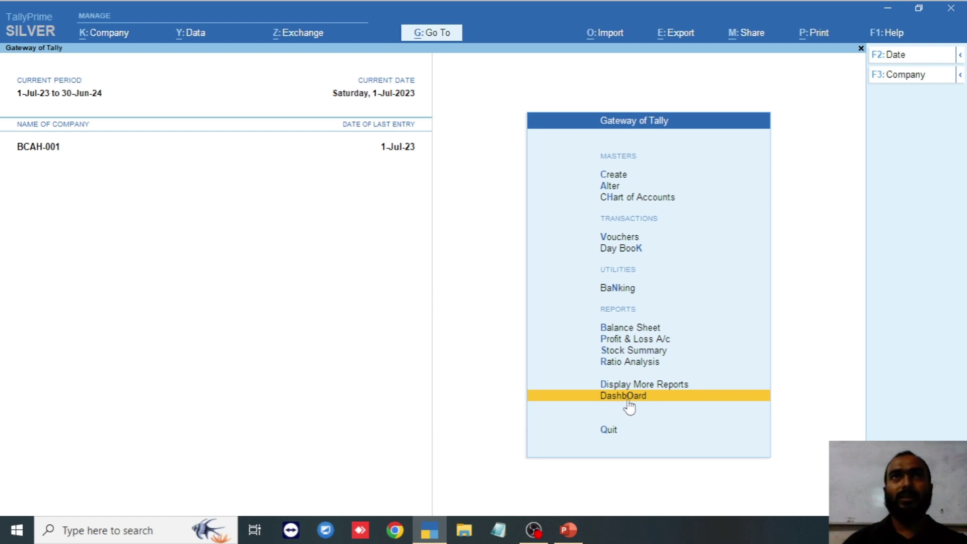
# - Open the Dashboard, browse its tiles and the add-tile list without adding anything
pyautogui.click(628, 398)
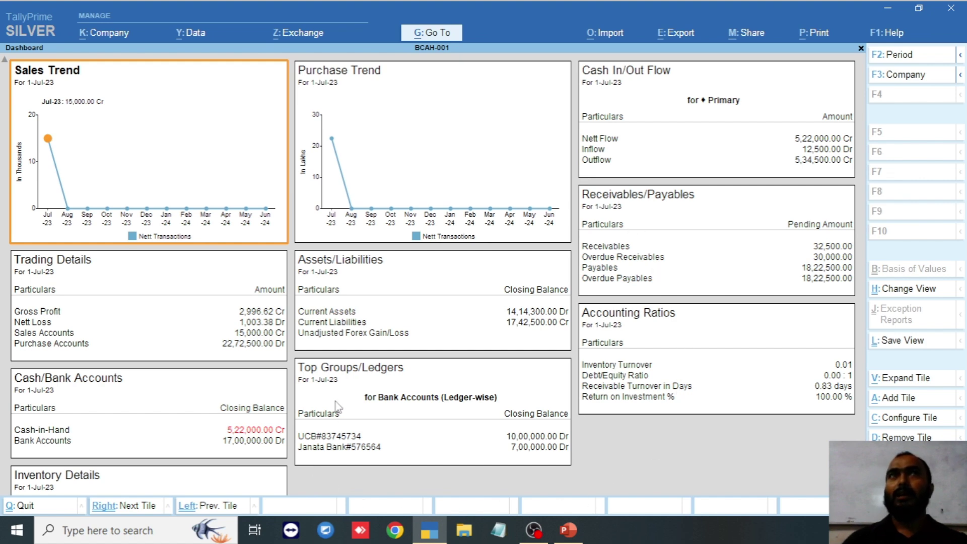
pyautogui.click(415, 165)
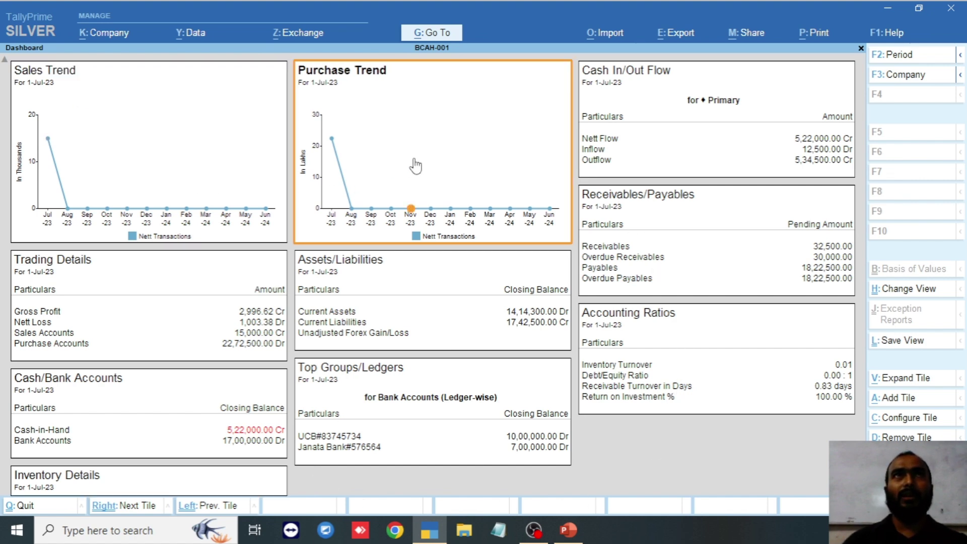
pyautogui.click(714, 174)
pyautogui.click(724, 210)
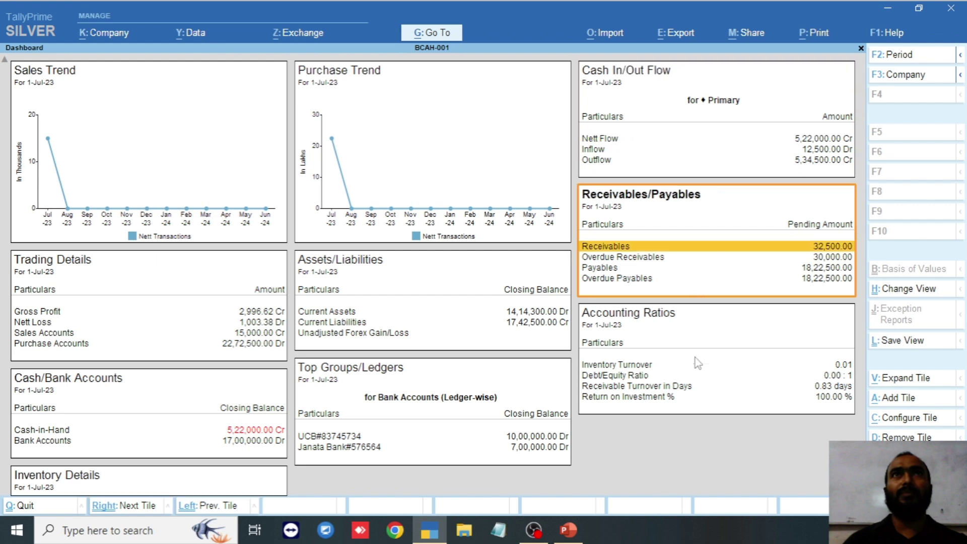
pyautogui.click(695, 358)
pyautogui.click(550, 401)
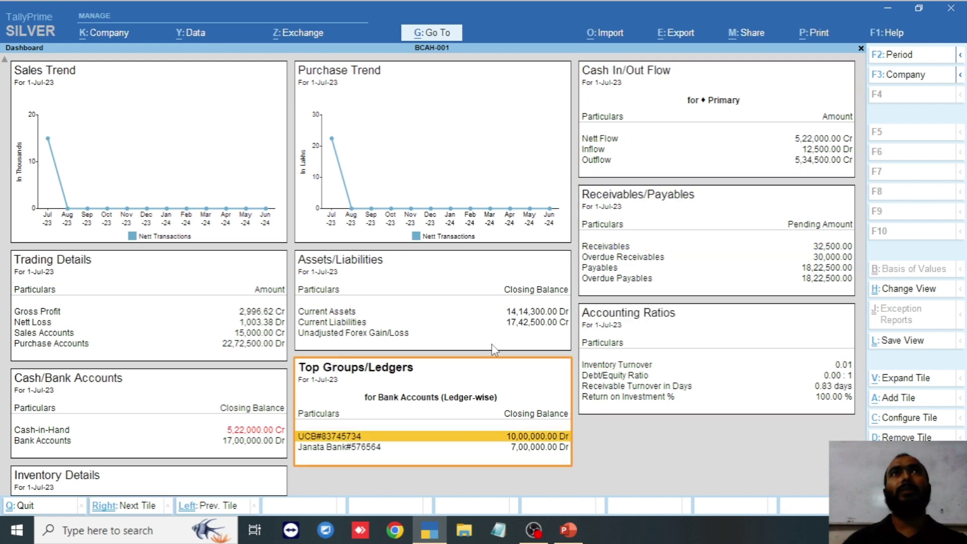
pyautogui.click(495, 316)
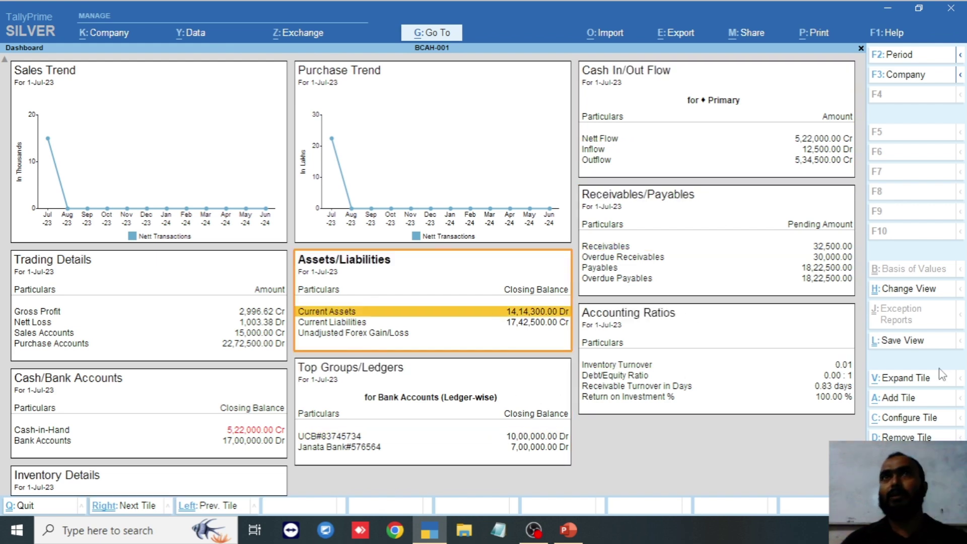
pyautogui.click(905, 403)
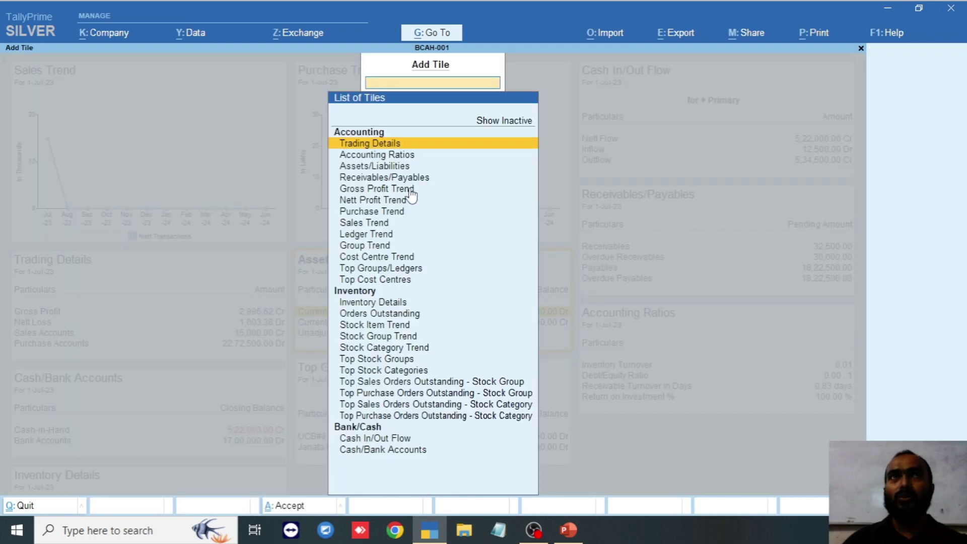
pyautogui.press('Up')
pyautogui.press('Up')
pyautogui.press('Up')
pyautogui.press('Up')
pyautogui.press('Up')
pyautogui.press('Up')
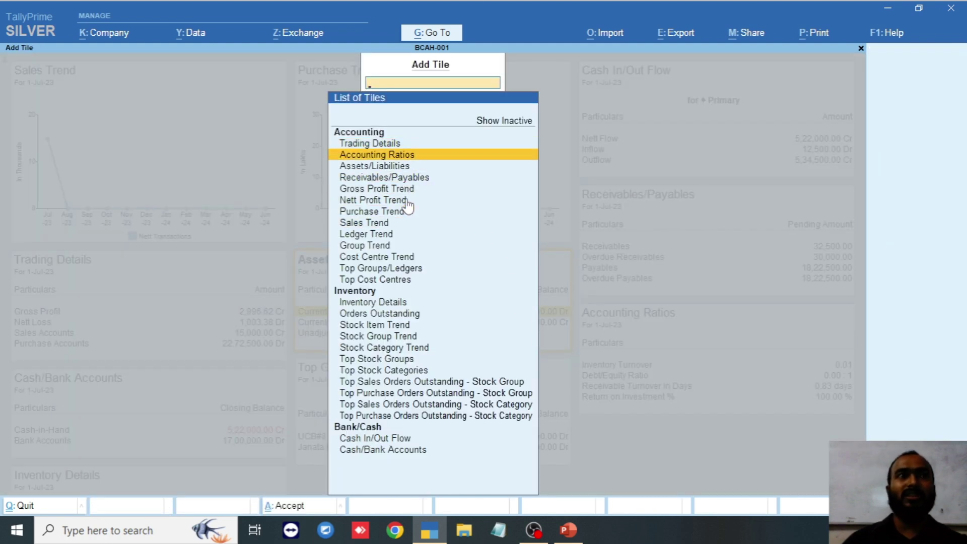
pyautogui.press('Escape')
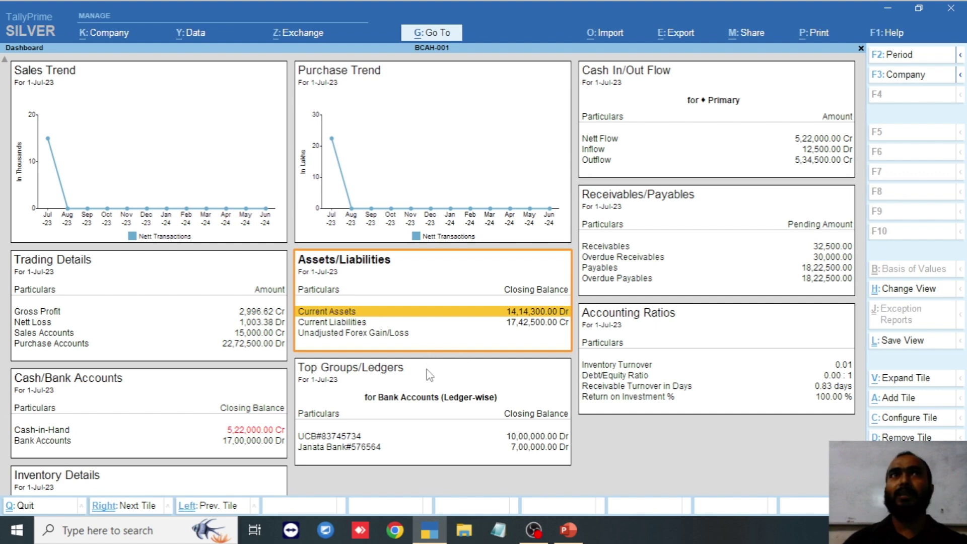
# - Remove the Cash In/Out Flow tile, then select the Accounting Ratios tile
pyautogui.click(641, 103)
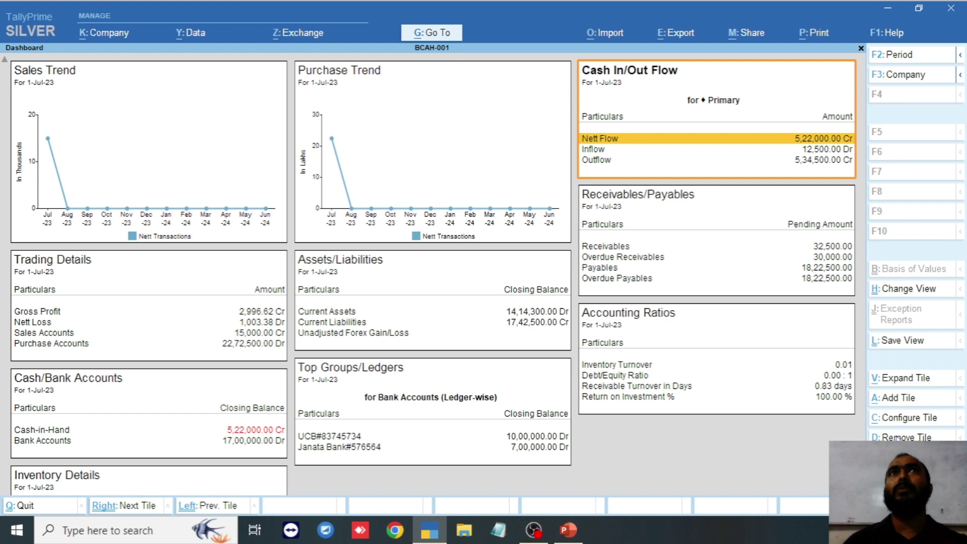
pyautogui.click(898, 436)
pyautogui.press('y')
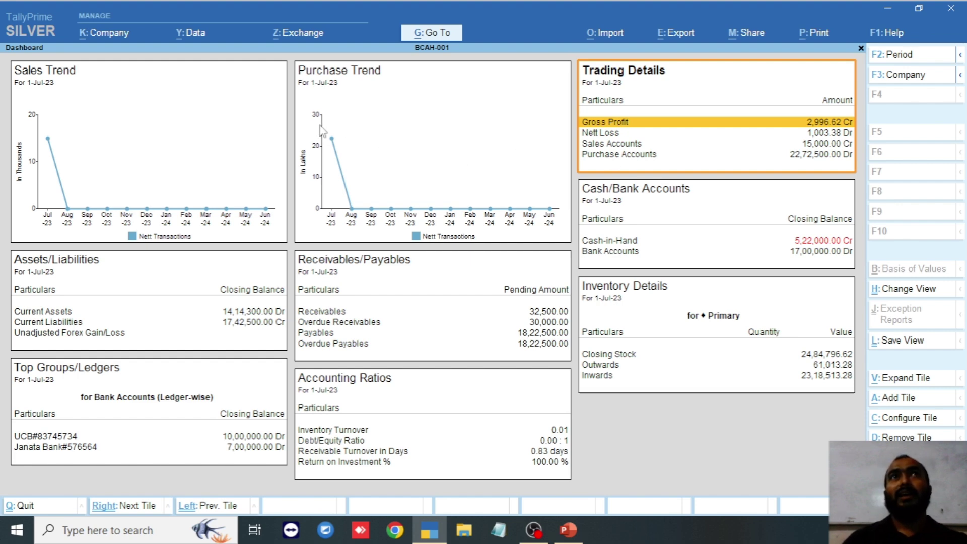
pyautogui.click(406, 132)
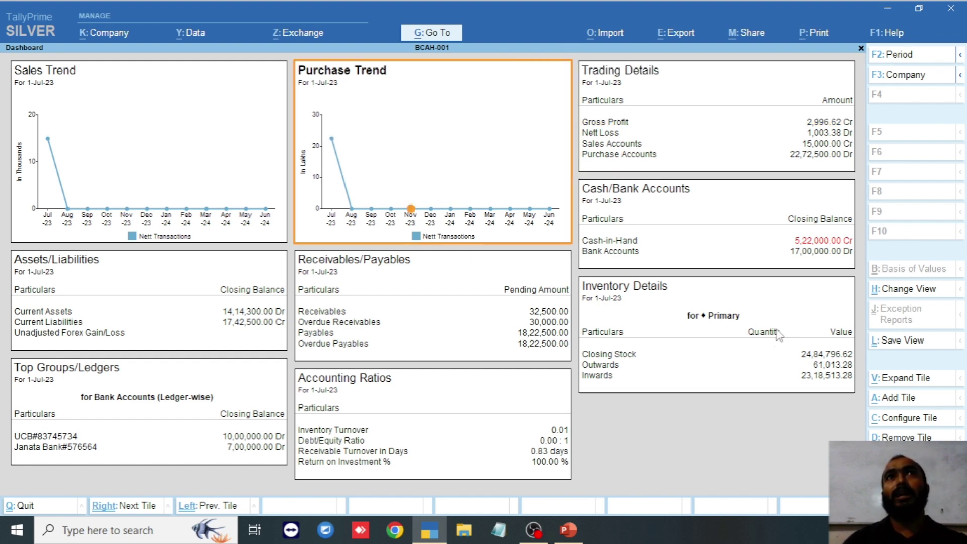
pyautogui.click(449, 410)
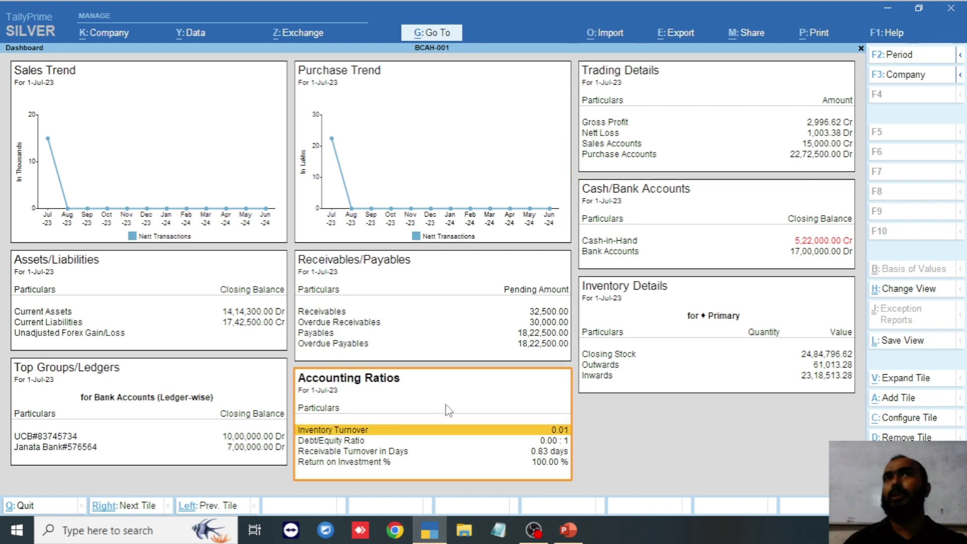
# - Remove the Accounting Ratios tile and add a Group Trend tile tracking Admin Overhead
pyautogui.hotkey('alt', 'd')
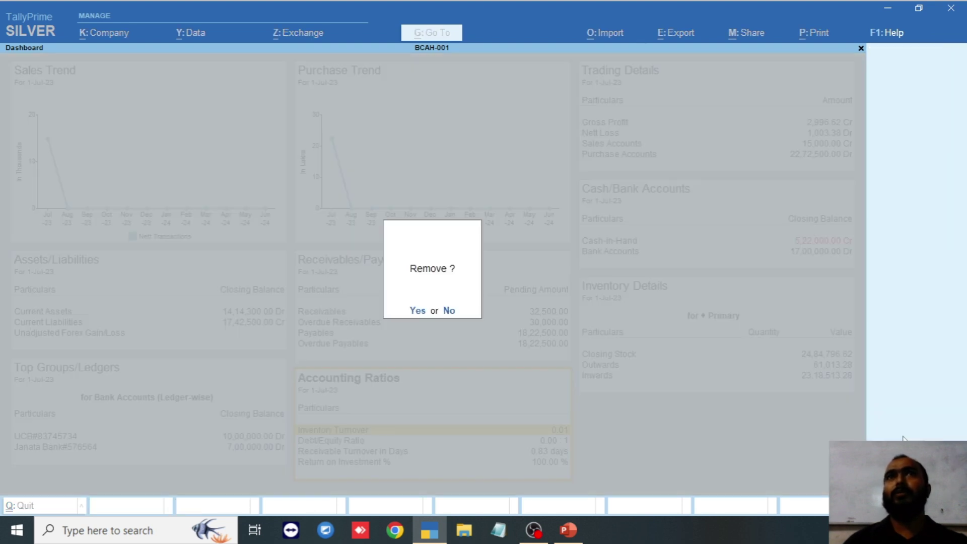
pyautogui.press('y')
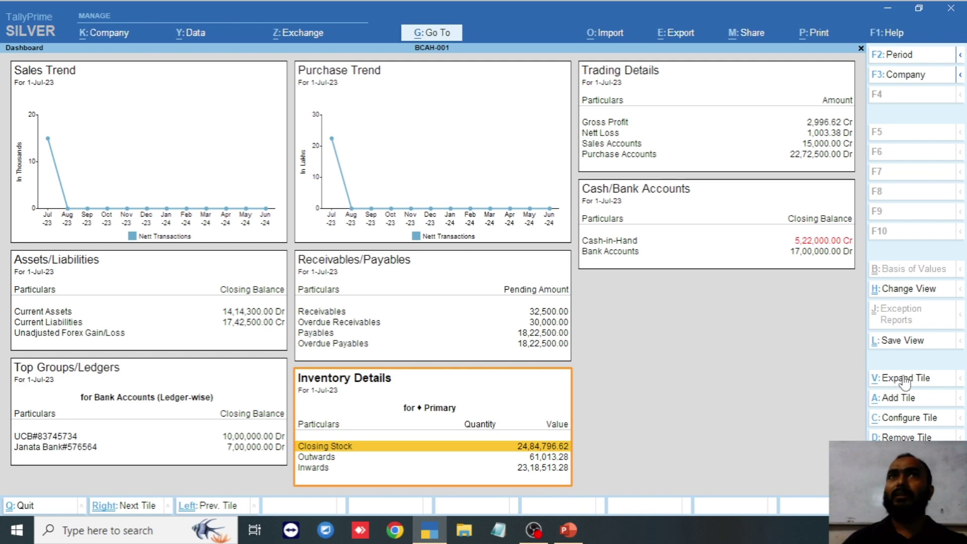
pyautogui.click(909, 400)
pyautogui.press('Down')
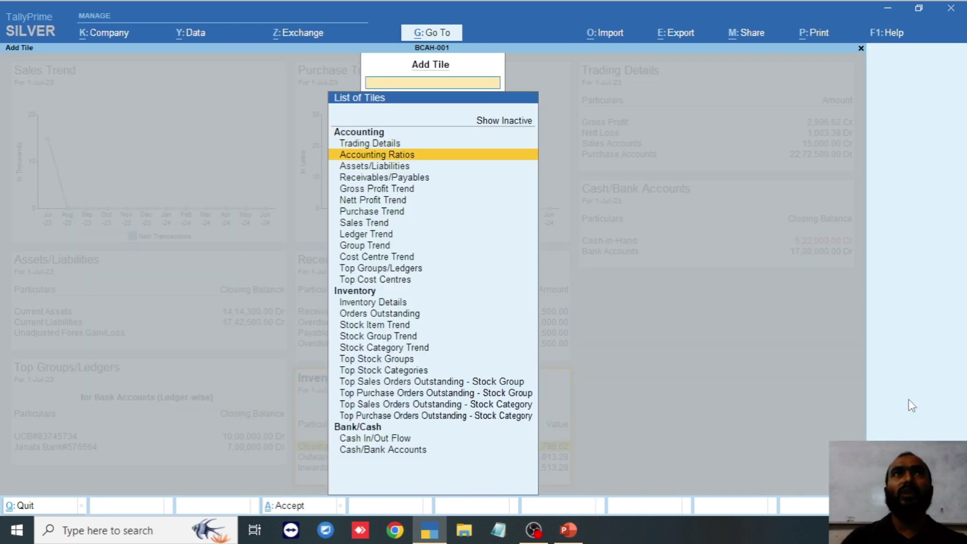
pyautogui.press('Up')
pyautogui.press('Up')
pyautogui.press('Up')
pyautogui.press('Return')
pyautogui.press('Down')
pyautogui.press('Down')
pyautogui.press('Down')
pyautogui.press('Down')
pyautogui.press('Down')
pyautogui.press('Down')
pyautogui.press('Down')
pyautogui.press('Down')
pyautogui.press('Down')
pyautogui.press('Down')
pyautogui.press('Down')
pyautogui.press('Down')
pyautogui.press('Down')
pyautogui.press('Down')
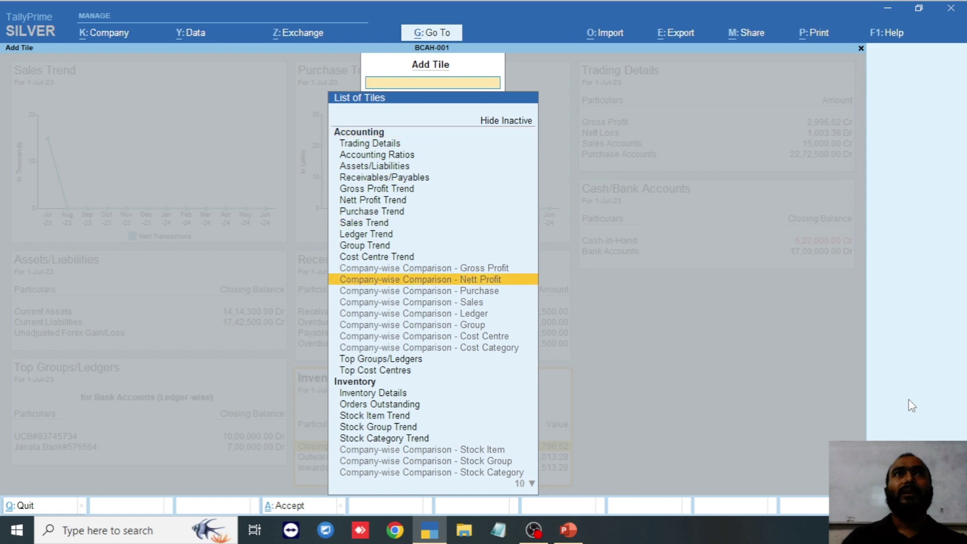
pyautogui.press('Up')
pyautogui.press('Up')
pyautogui.press('Up')
pyautogui.press('Up')
pyautogui.press('Return')
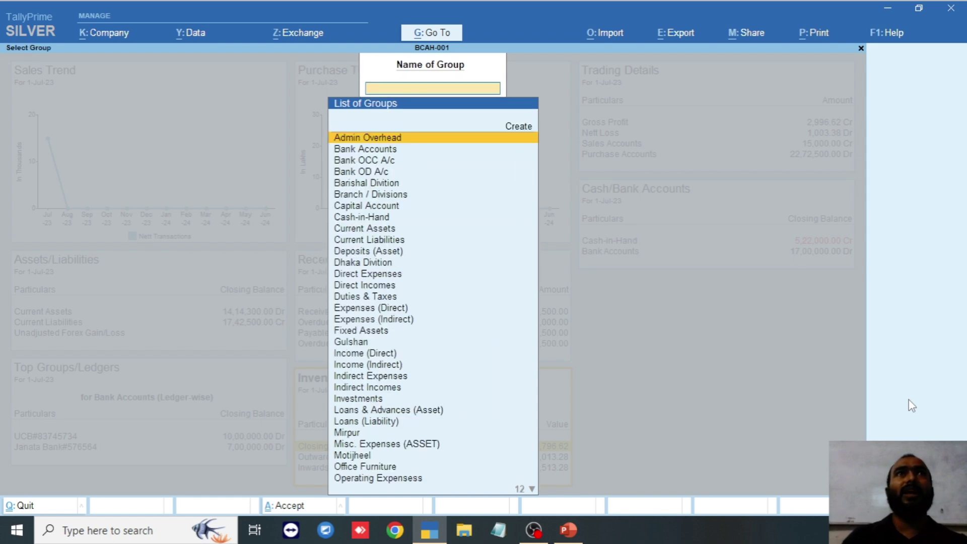
pyautogui.press('Return')
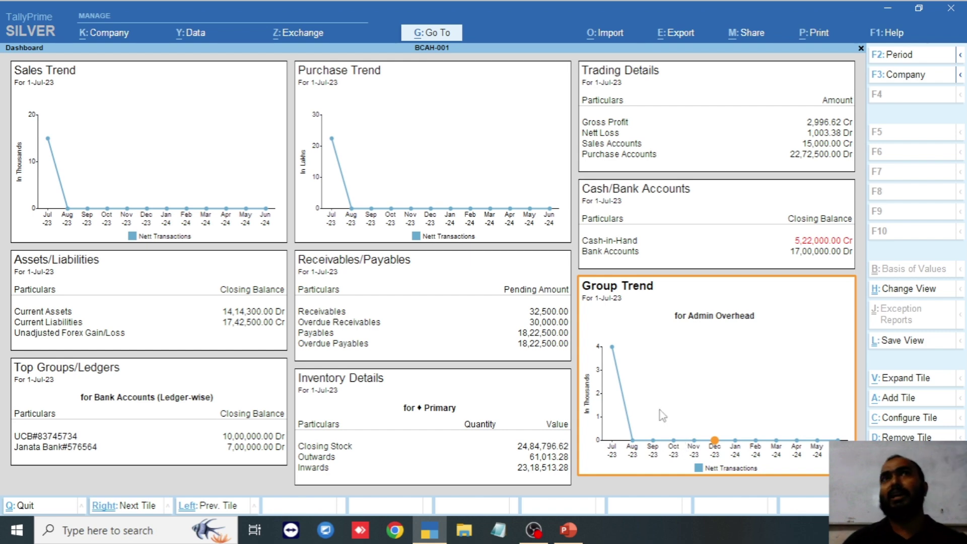
# - Drill into Admin Overhead's Aug-23 Group Summary, return, and cancel quitting the Dashboard
pyautogui.click(632, 442)
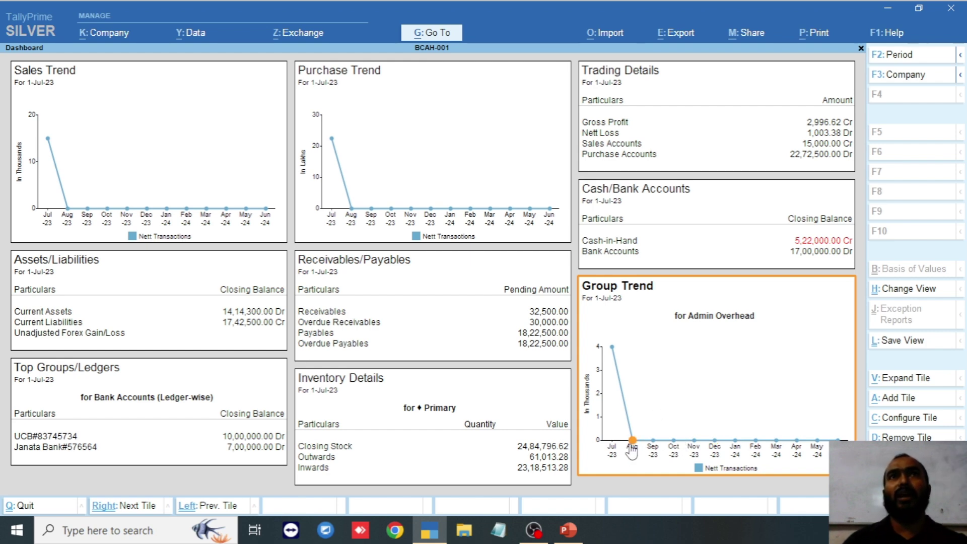
pyautogui.click(632, 443)
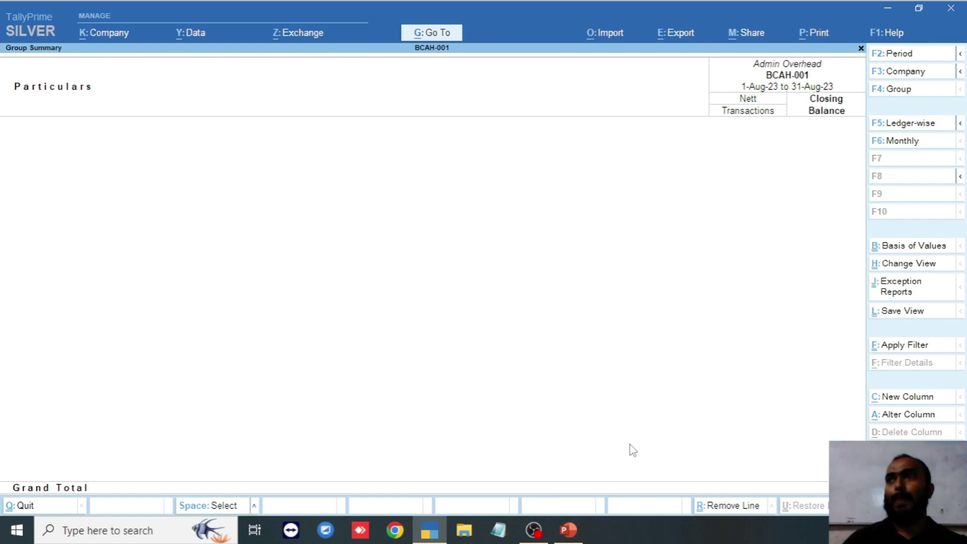
pyautogui.press('Escape')
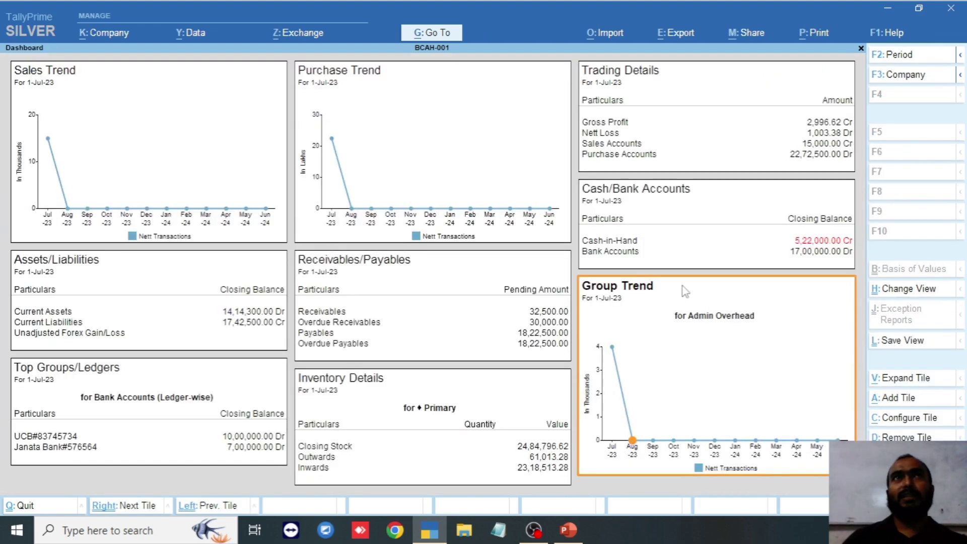
pyautogui.press('Escape')
pyautogui.press('Escape')
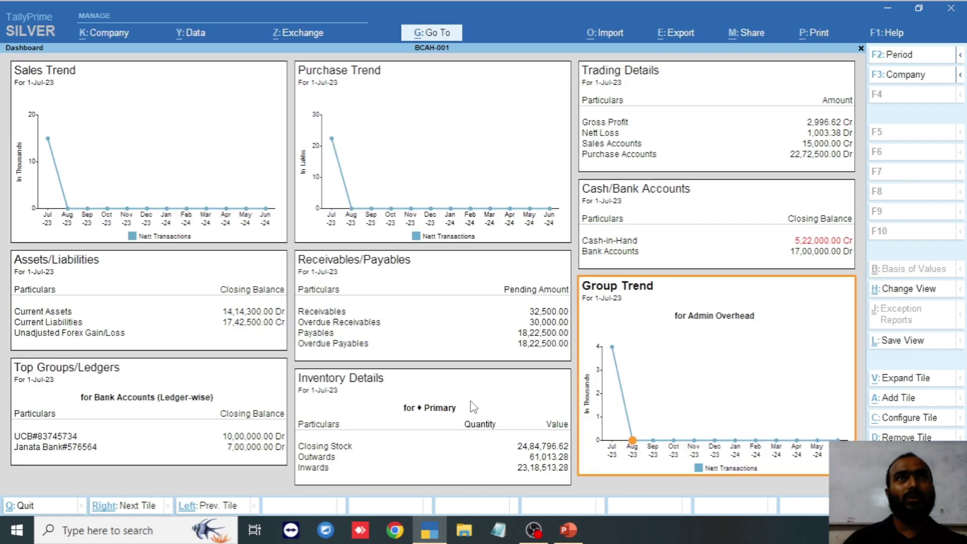
pyautogui.press('Escape')
# - Leave the Dashboard and open the Trial Balance from Display More Reports
pyautogui.press('y')
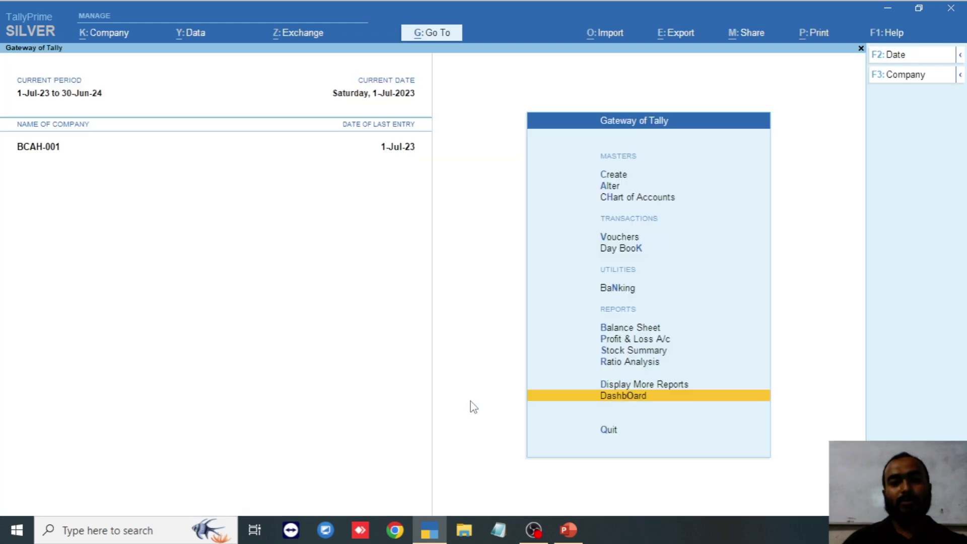
pyautogui.click(622, 397)
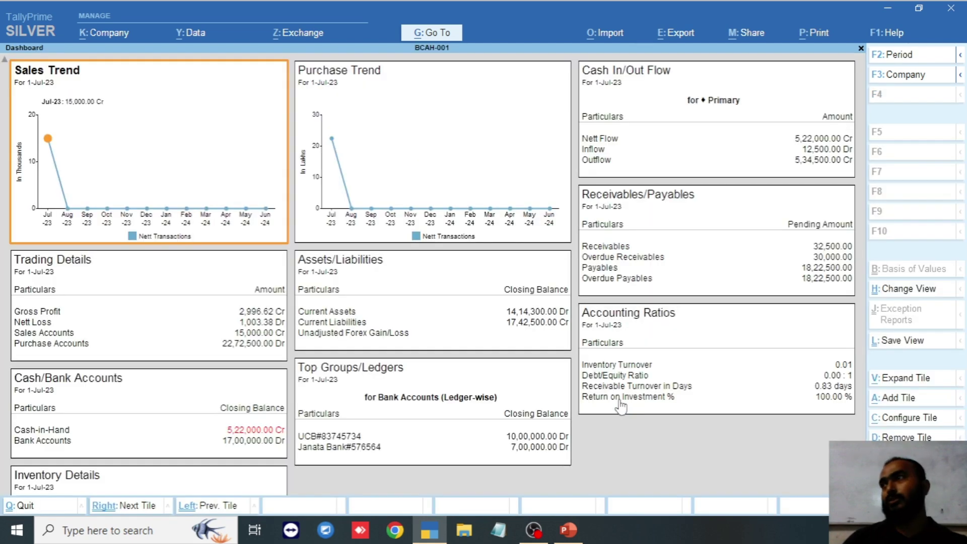
pyautogui.press('Escape')
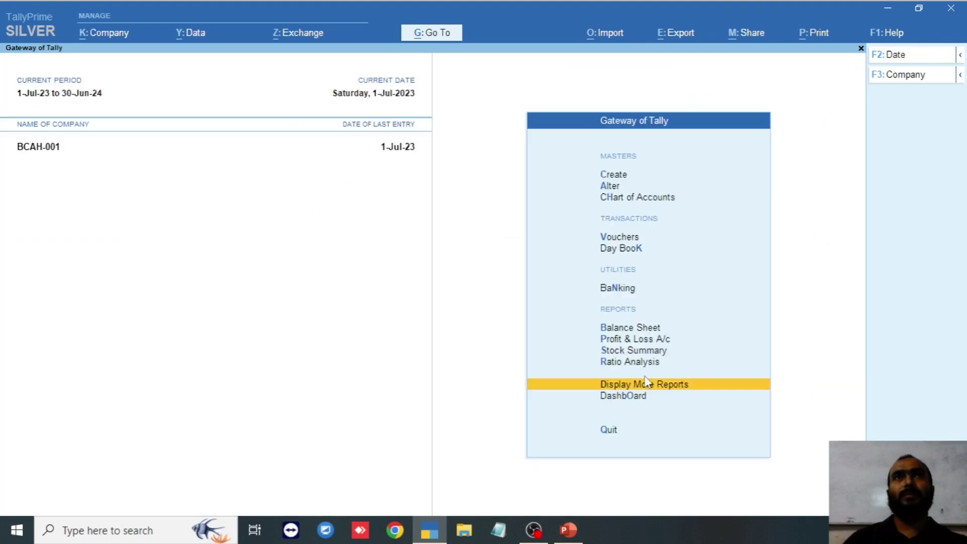
pyautogui.click(642, 386)
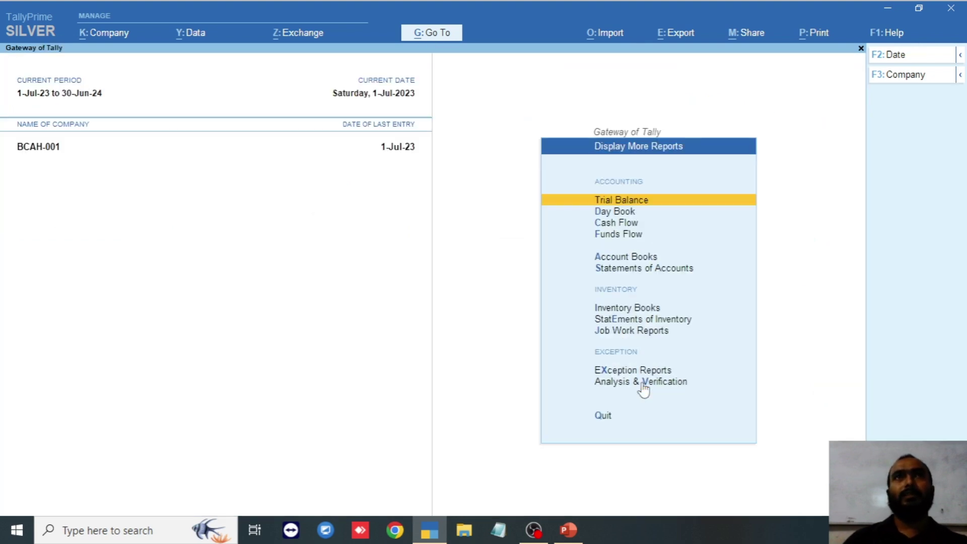
pyautogui.click(638, 202)
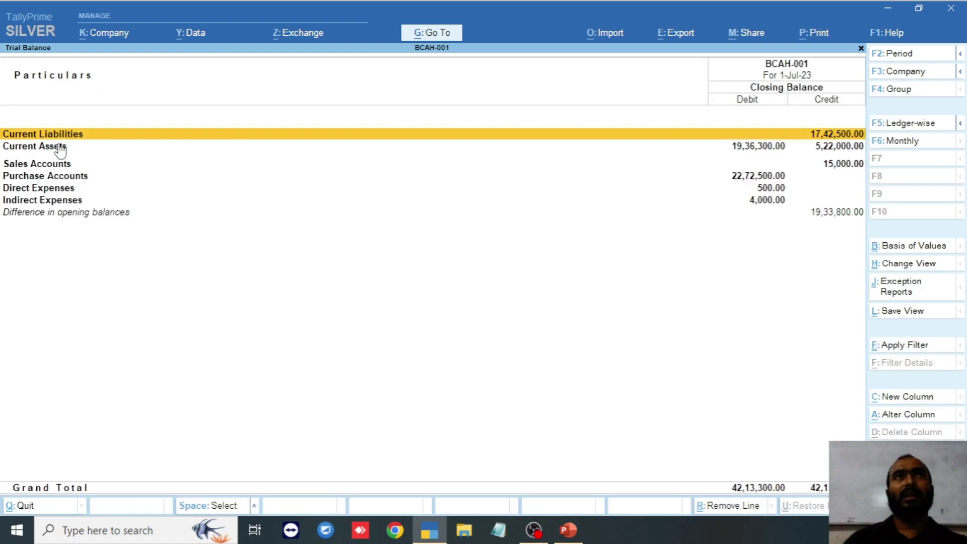
# - Browse the Trial Balance groups to Indirect Expenses, then switch to the F5 Ledger-wise view
pyautogui.press('Down')
pyautogui.press('Down')
pyautogui.press('Down')
pyautogui.press('Down')
pyautogui.press('Down')
pyautogui.press('Up')
pyautogui.press('Up')
pyautogui.press('Up')
pyautogui.press('Up')
pyautogui.press('Up')
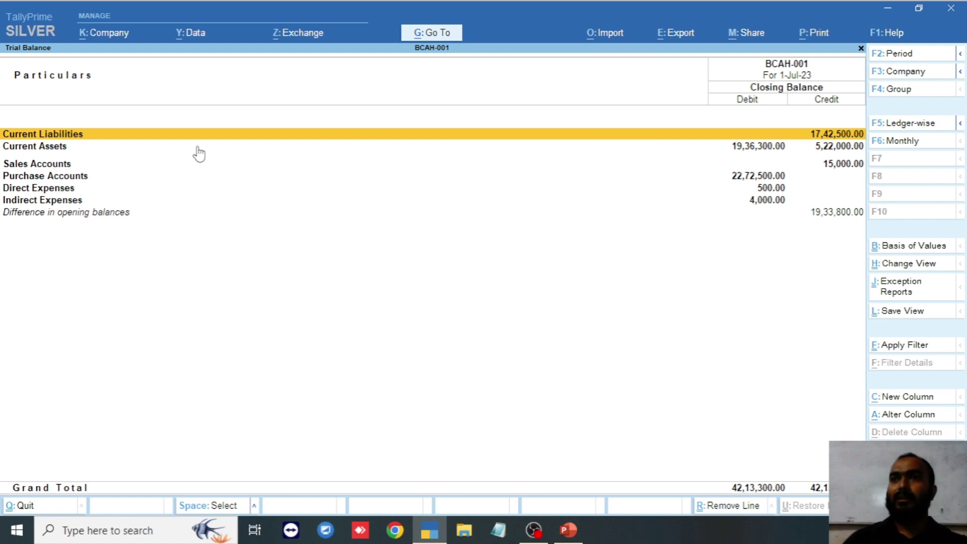
pyautogui.press('Down')
pyautogui.press('Down')
pyautogui.press('Down')
pyautogui.press('Down')
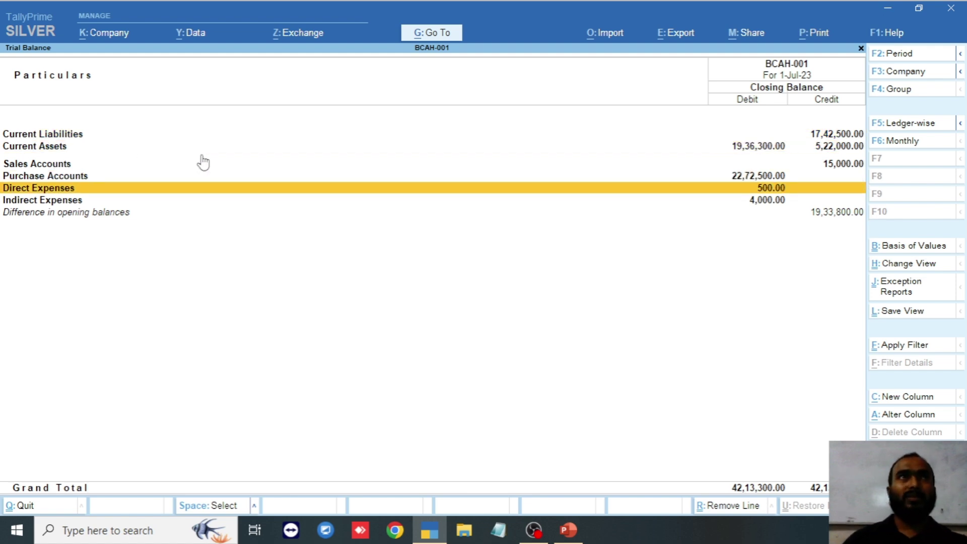
pyautogui.press('Down')
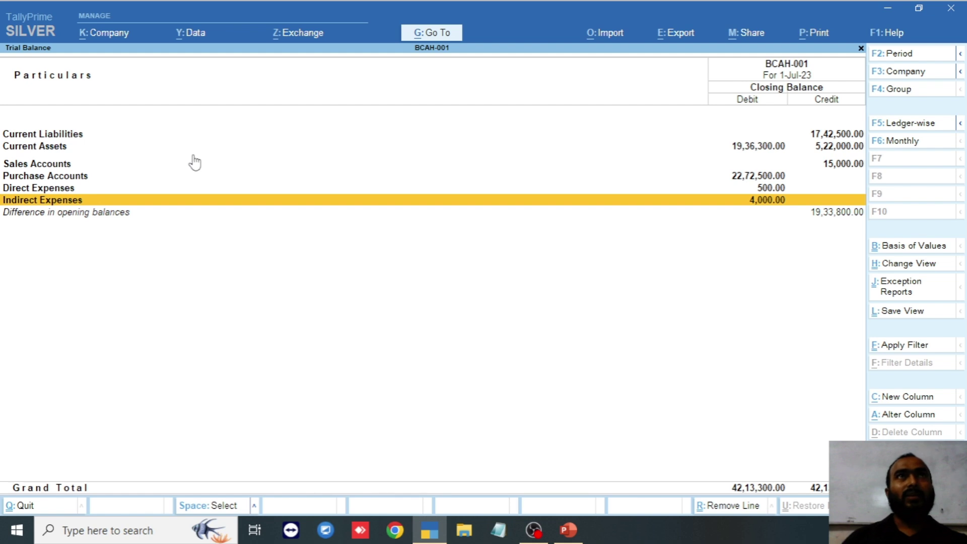
pyautogui.click(919, 130)
pyautogui.press('Down')
pyautogui.press('Down')
pyautogui.press('Down')
pyautogui.press('Down')
pyautogui.press('Down')
pyautogui.press('Down')
pyautogui.press('Down')
pyautogui.press('Down')
pyautogui.press('Down')
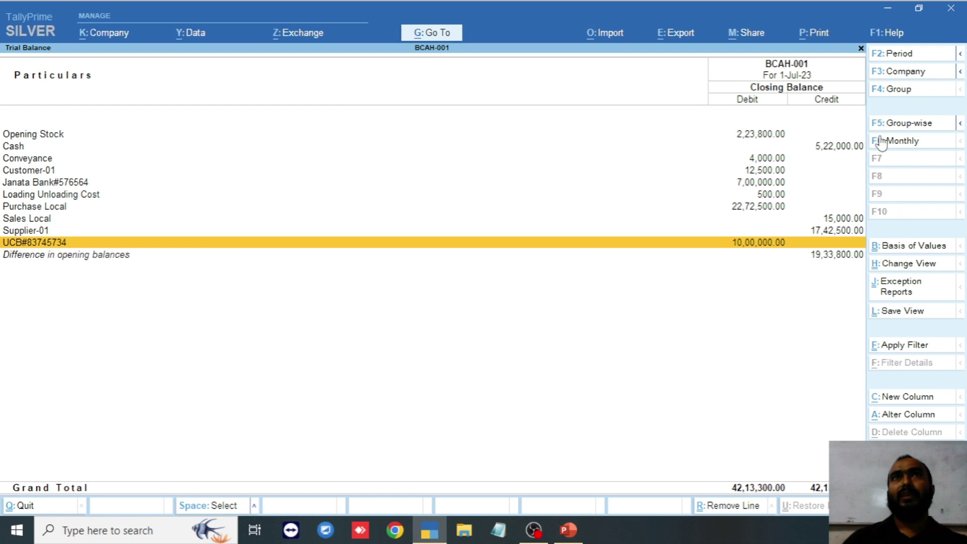
# - Open and close the Share menu, dismiss the low battery notice, and exit the Trial Balance
pyautogui.click(744, 36)
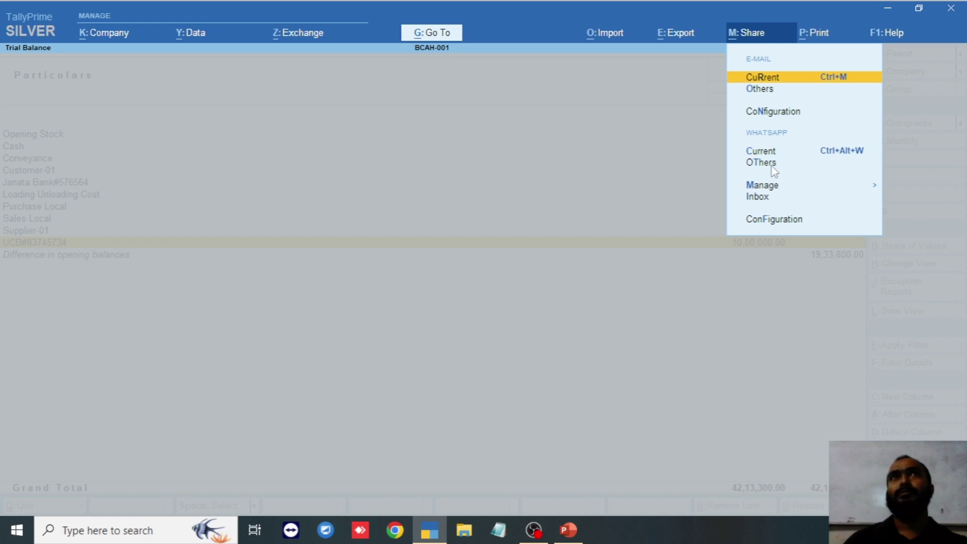
pyautogui.press('Escape')
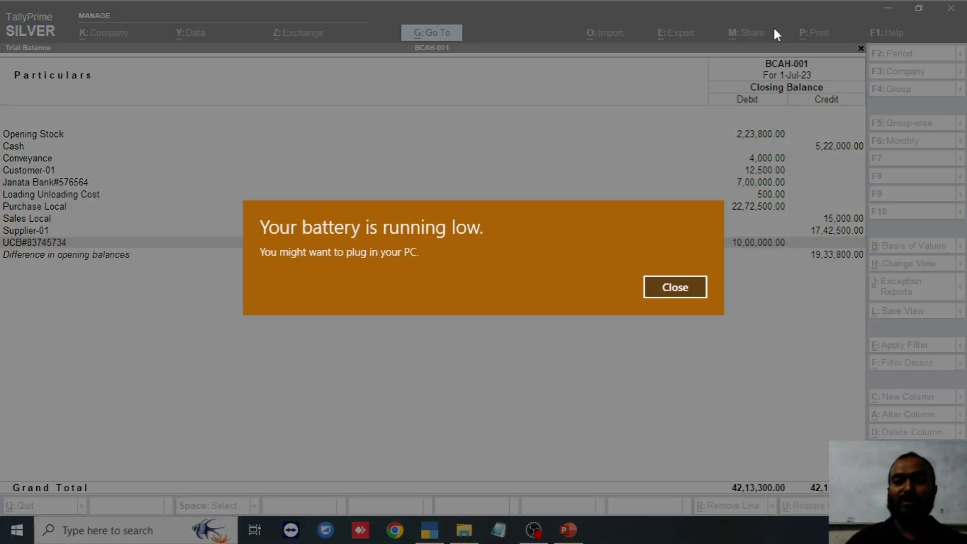
pyautogui.click(675, 287)
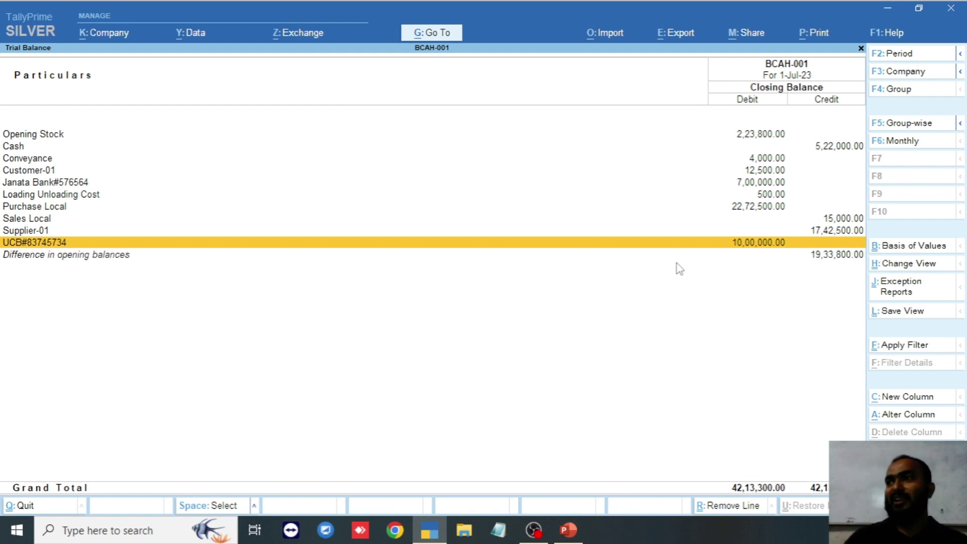
pyautogui.press('Escape')
pyautogui.press('Escape')
pyautogui.press('Escape')
pyautogui.press('Escape')
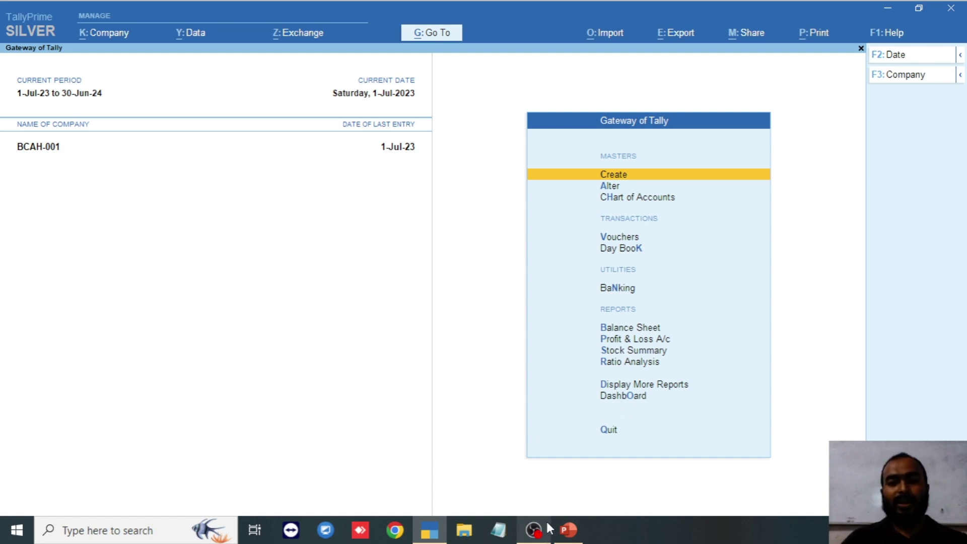
# - Point out Ratio Analysis Reports on the PowerPoint Day 6 slide, then return to TallyPrime
pyautogui.click(568, 534)
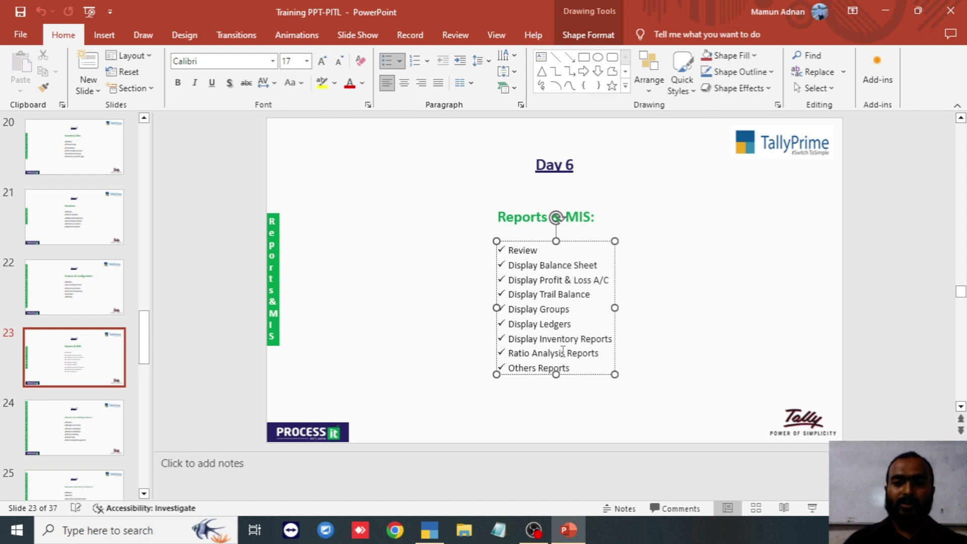
pyautogui.click(566, 353)
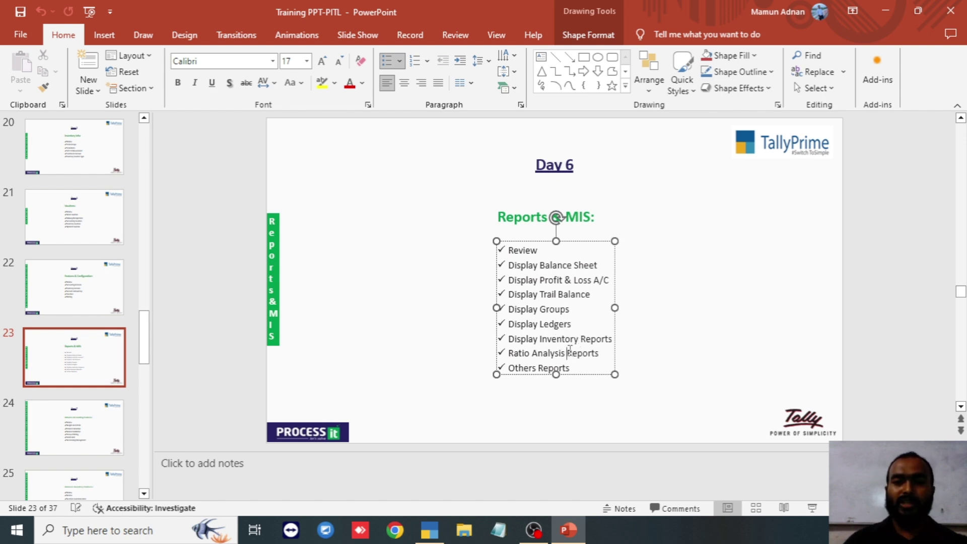
pyautogui.click(434, 523)
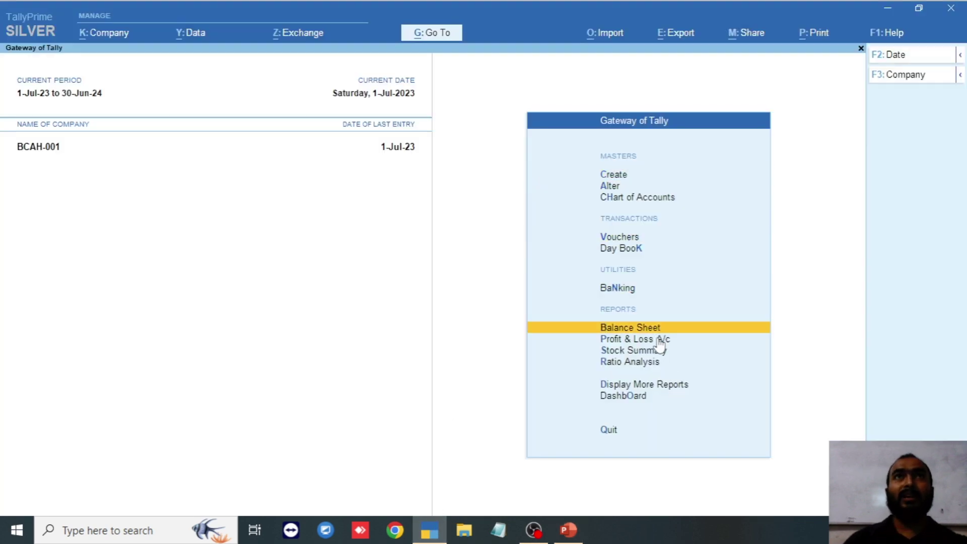
pyautogui.click(613, 368)
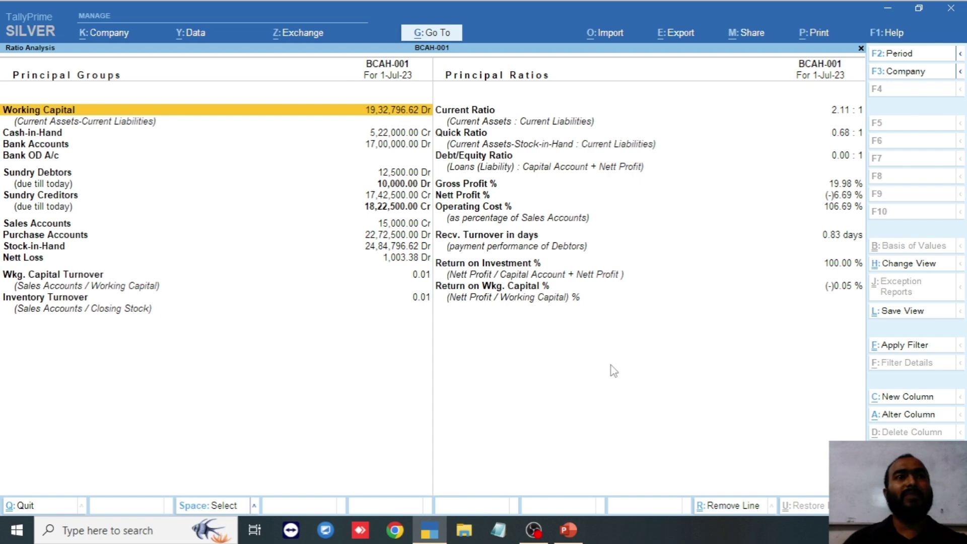
pyautogui.press('Down')
pyautogui.press('Down')
pyautogui.press('Down')
pyautogui.press('Down')
pyautogui.press('Down')
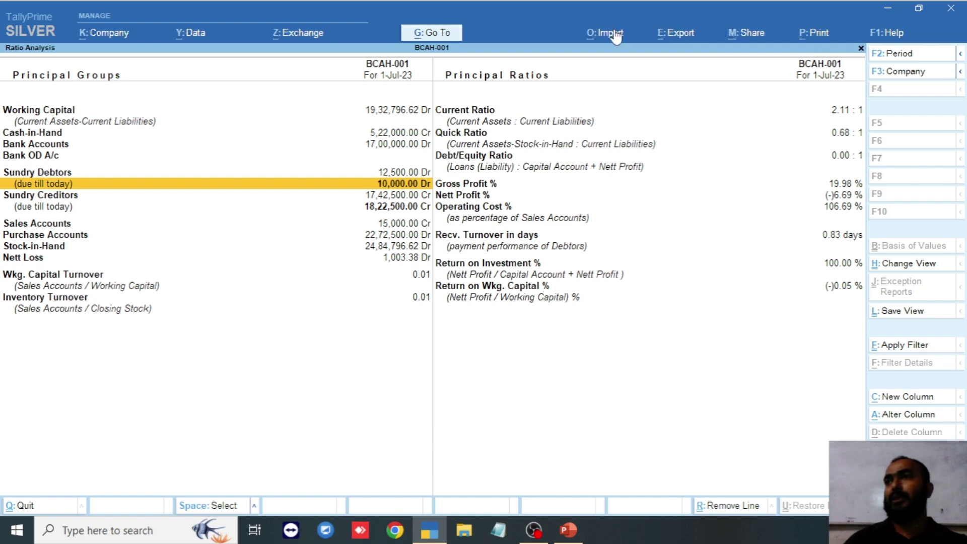
pyautogui.press('Escape')
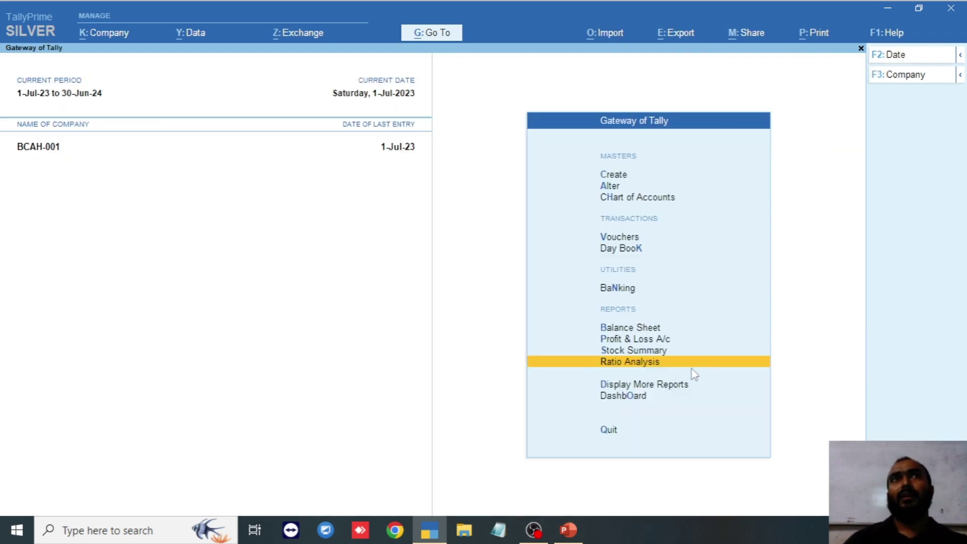
# - Open the Day Book from More Reports, move to the last voucher (Purchase Order), and close it
pyautogui.click(660, 387)
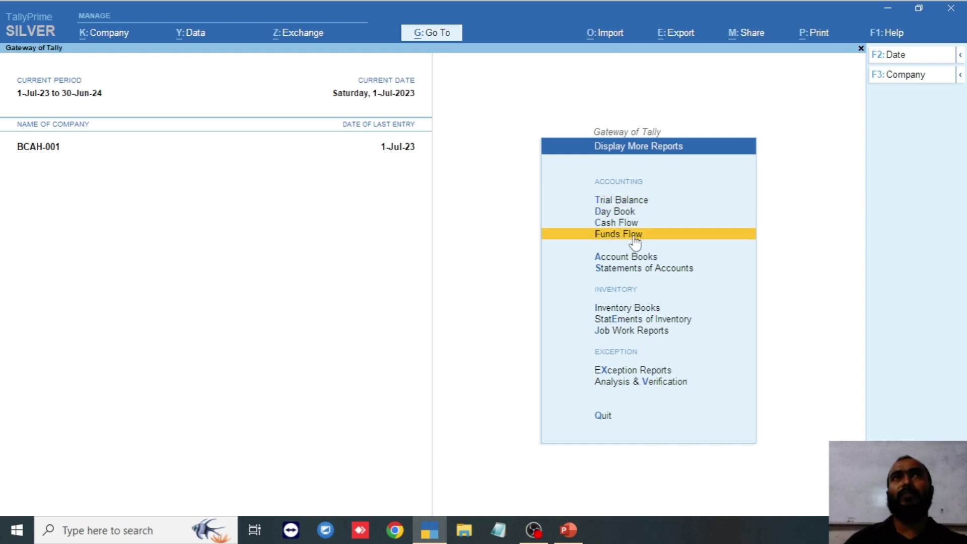
pyautogui.click(629, 212)
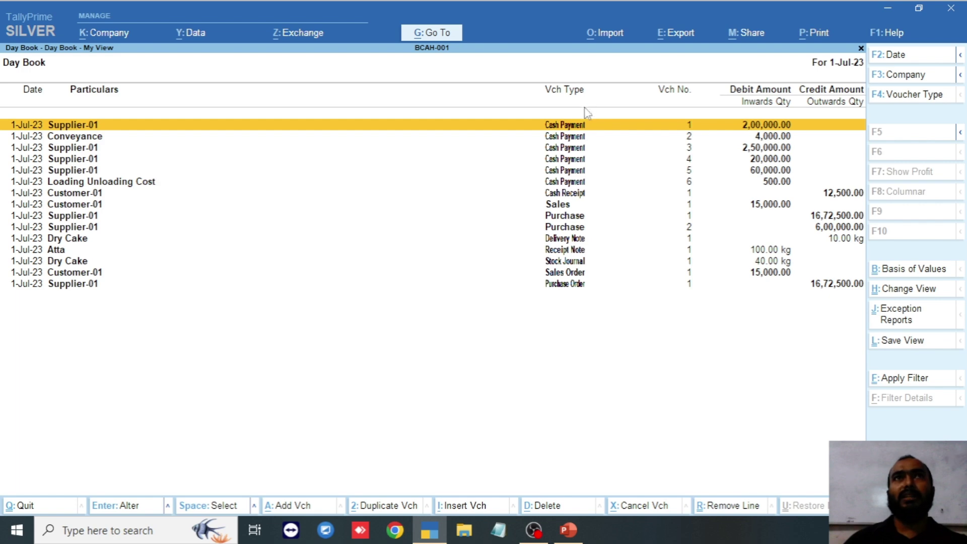
pyautogui.press('Down')
pyautogui.press('Down')
pyautogui.press('Down')
pyautogui.press('Down')
pyautogui.press('Down')
pyautogui.press('Down')
pyautogui.press('Down')
pyautogui.press('Down')
pyautogui.press('Down')
pyautogui.press('Down')
pyautogui.press('Down')
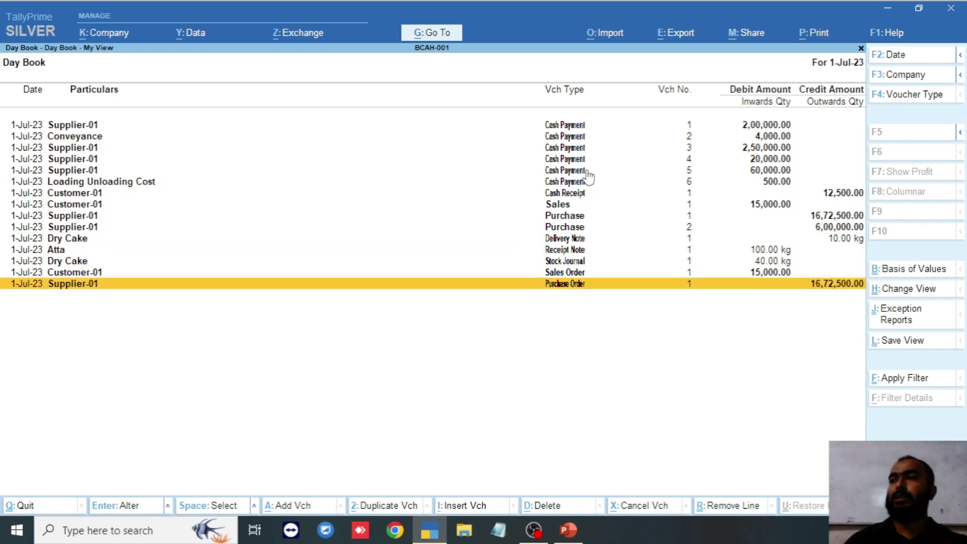
pyautogui.press('Escape')
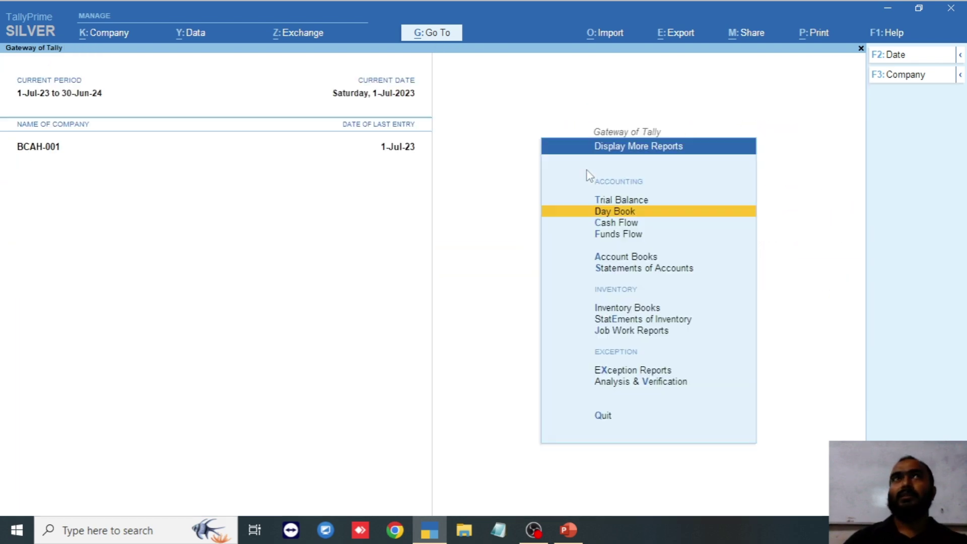
# - Reopen the Day Book on the Supplier-01 Purchase Order, keep the date at 1-Jul-23, and close it
pyautogui.click(627, 215)
pyautogui.press('Down')
pyautogui.press('Down')
pyautogui.press('Down')
pyautogui.press('Down')
pyautogui.press('Down')
pyautogui.press('Down')
pyautogui.press('Down')
pyautogui.press('Down')
pyautogui.press('Down')
pyautogui.press('Down')
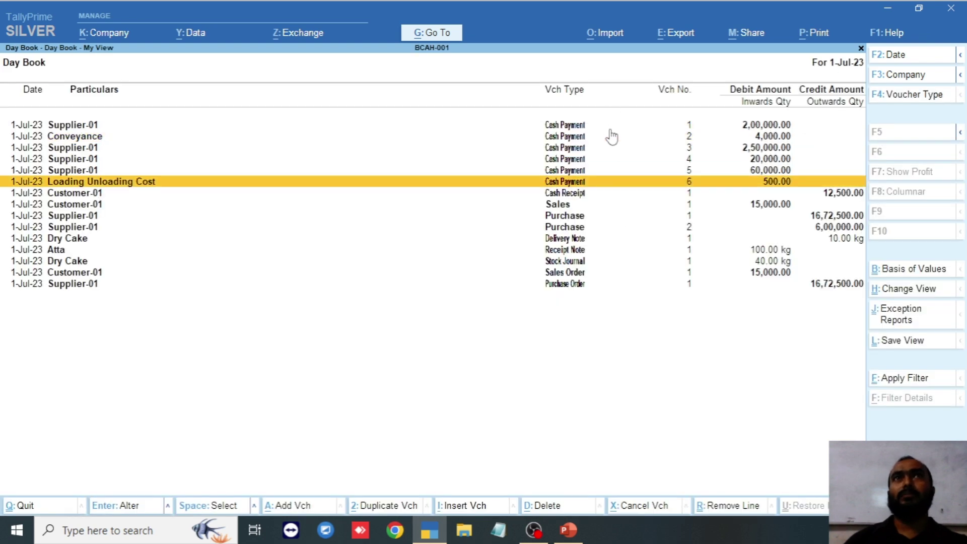
pyautogui.press('Down')
pyautogui.press('Down')
pyautogui.press('Down')
pyautogui.press('Down')
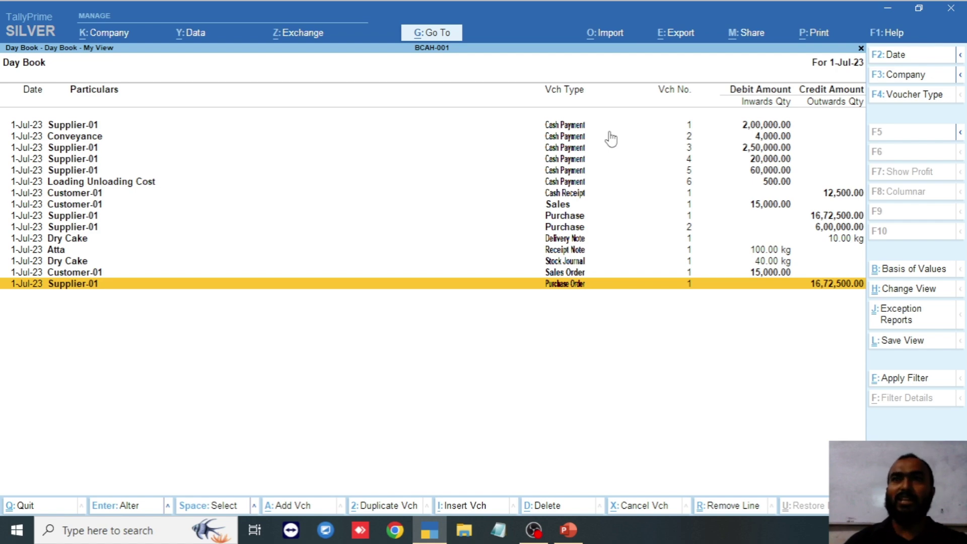
pyautogui.click(894, 56)
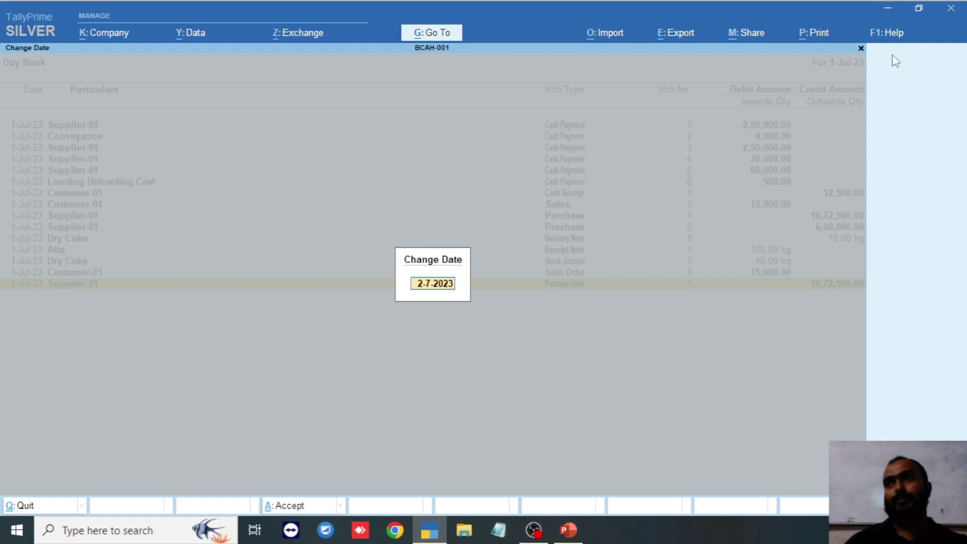
pyautogui.press('Escape')
pyautogui.press('Escape')
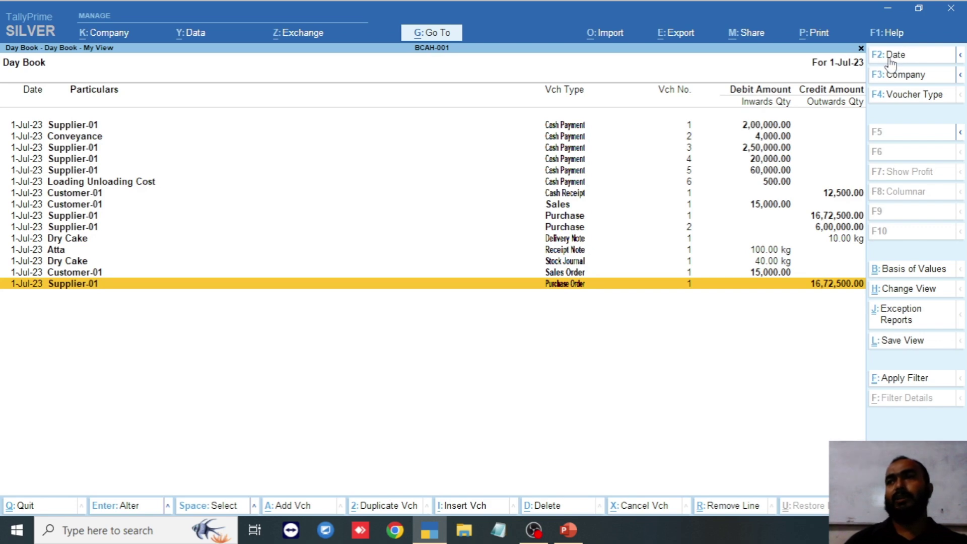
pyautogui.press('Escape')
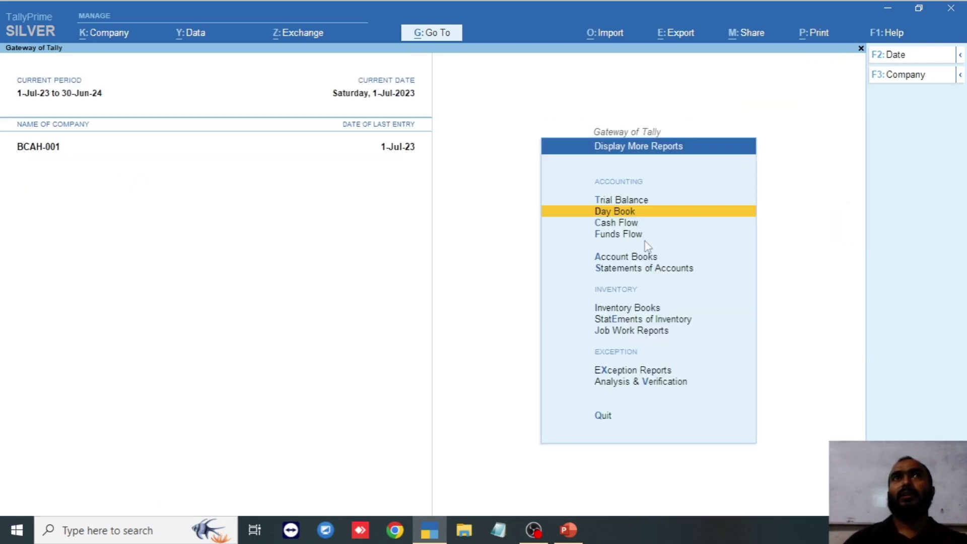
pyautogui.click(630, 229)
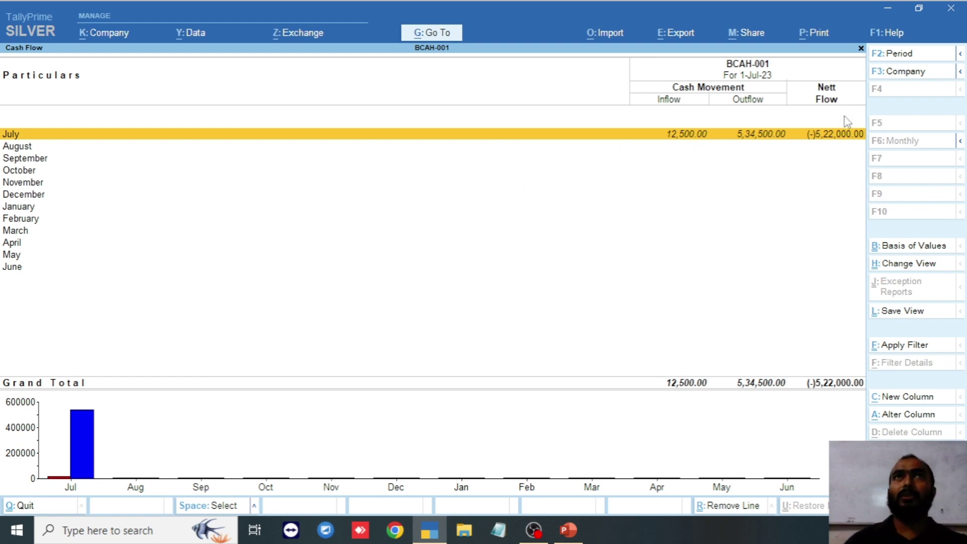
pyautogui.press('Escape')
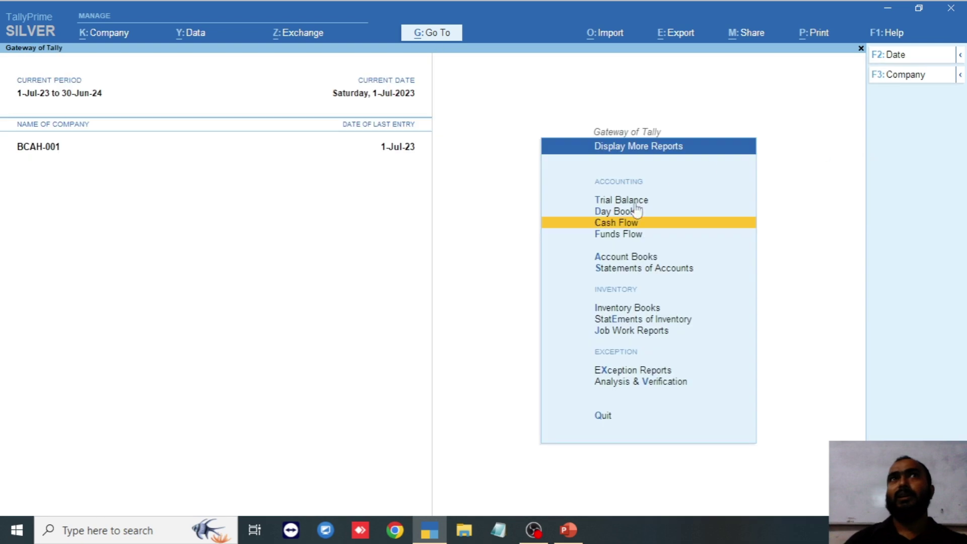
pyautogui.click(630, 229)
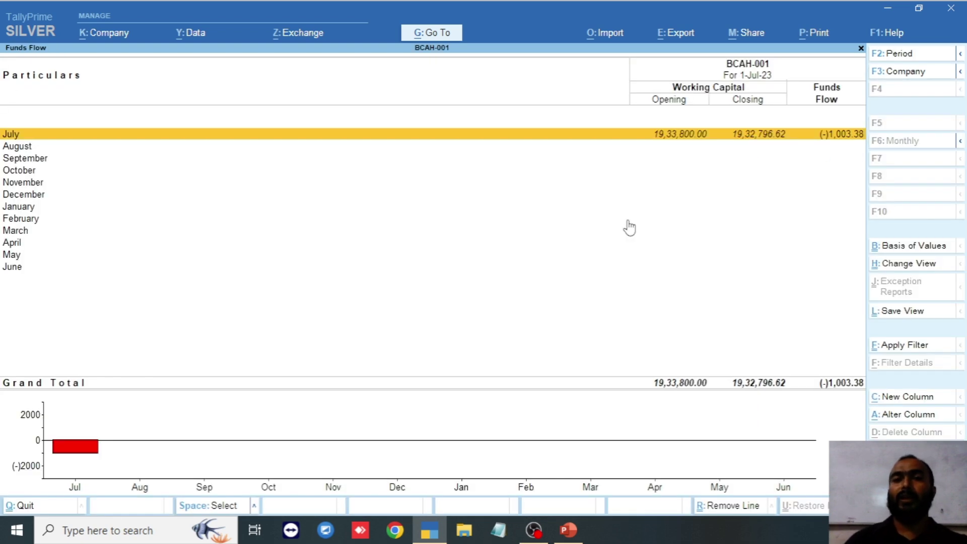
pyautogui.click(841, 136)
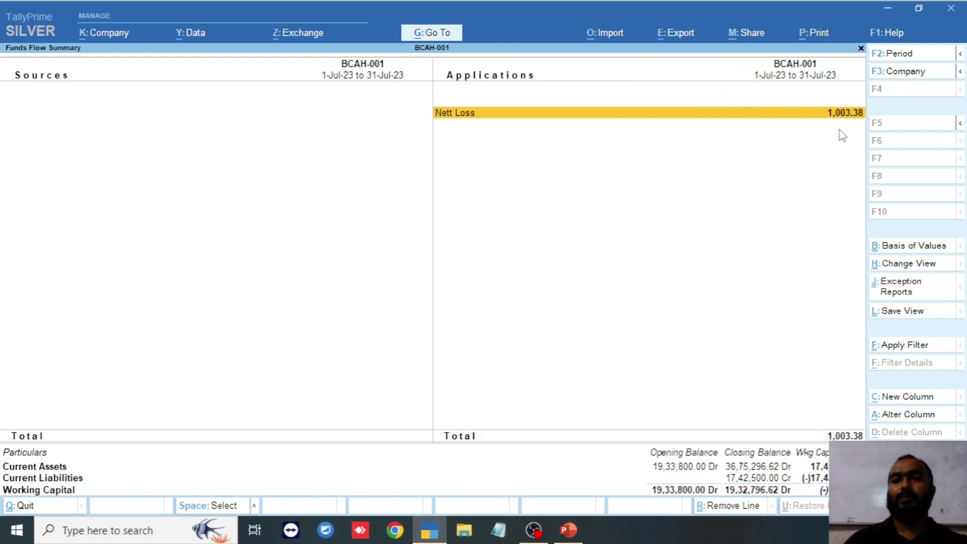
pyautogui.press('Escape')
pyautogui.press('Escape')
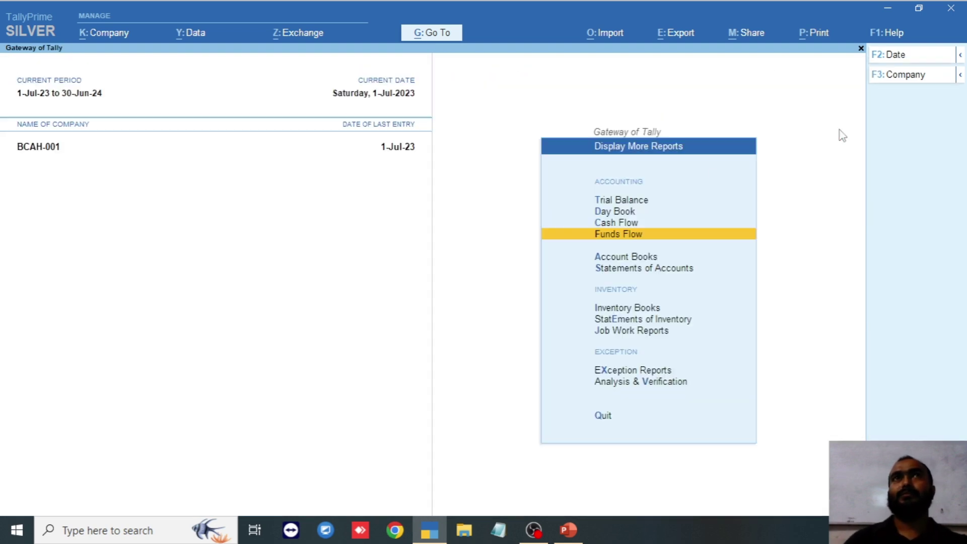
pyautogui.click(648, 259)
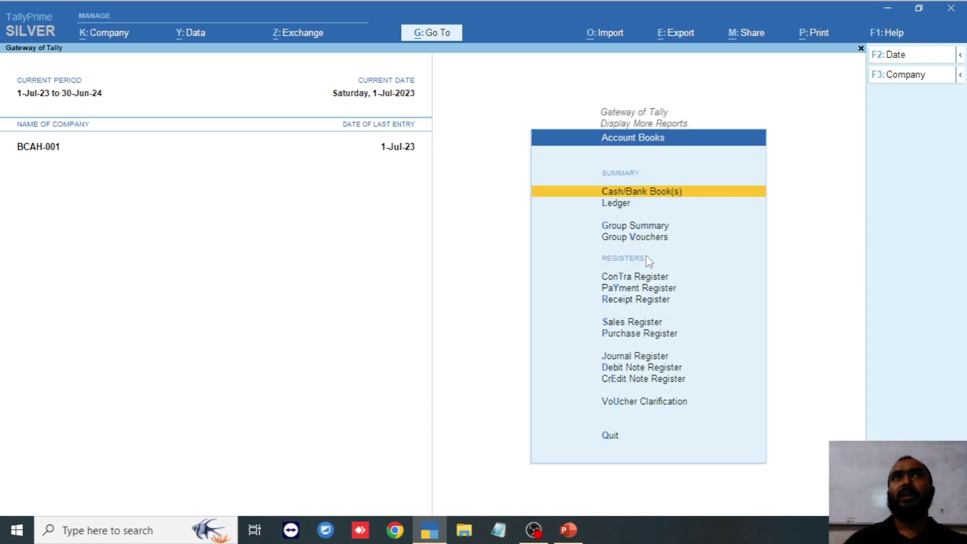
pyautogui.click(649, 194)
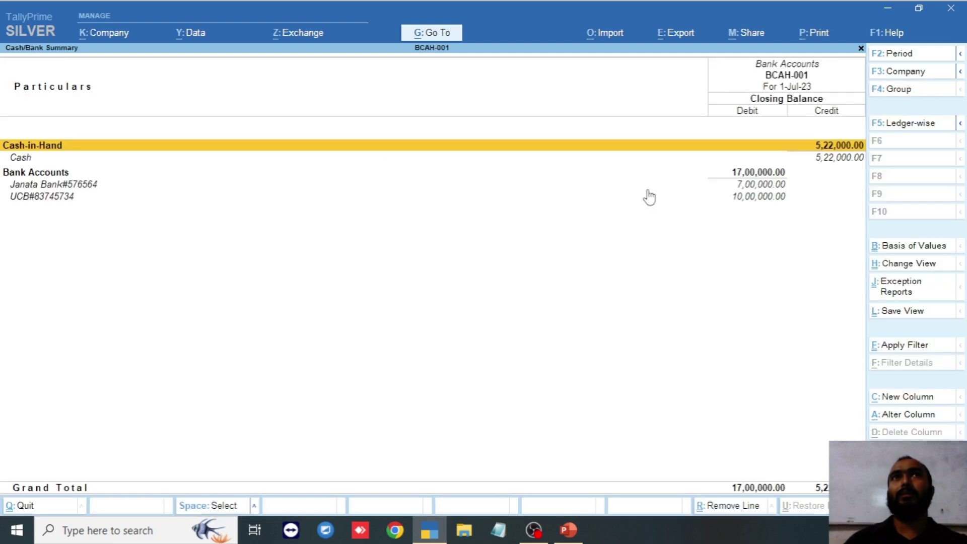
pyautogui.press('Down')
pyautogui.press('Down')
pyautogui.press('Down')
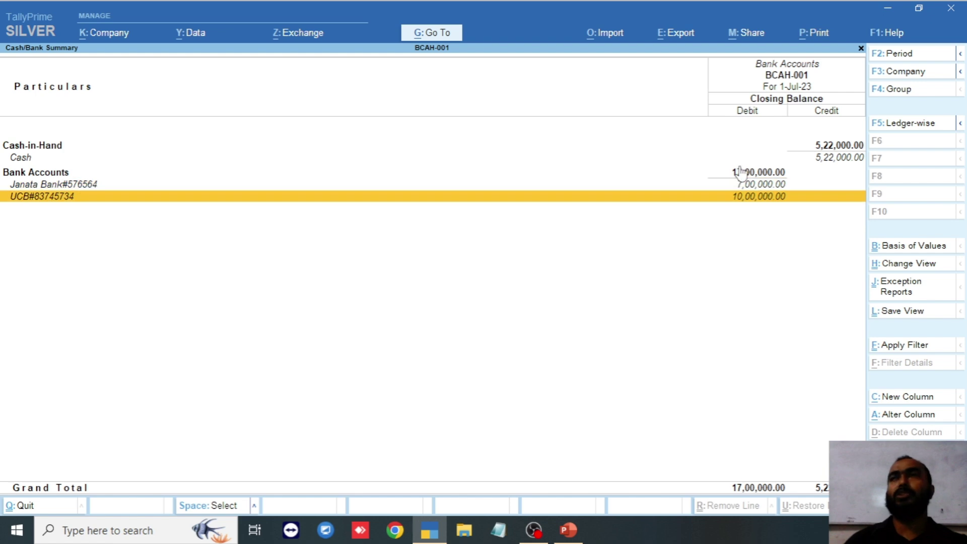
pyautogui.press('Up')
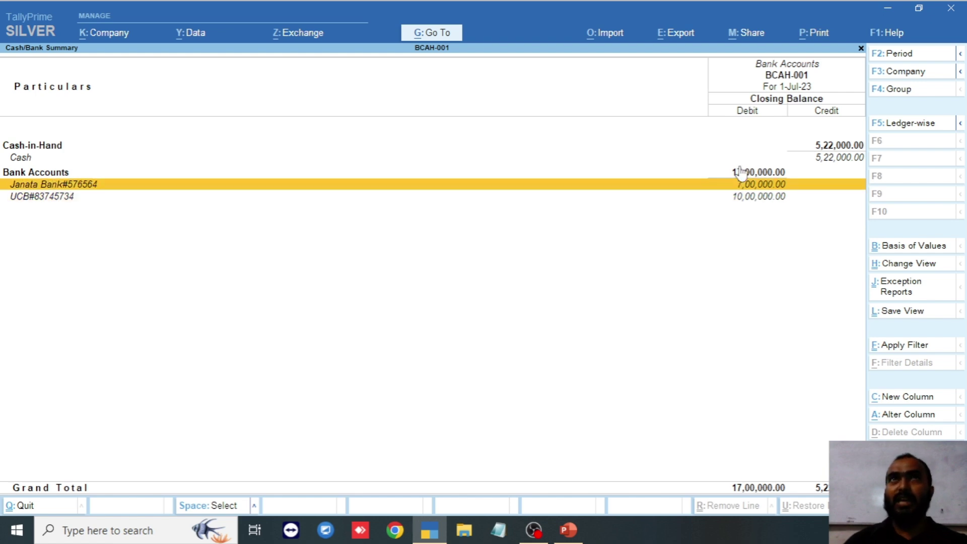
pyautogui.press('Down')
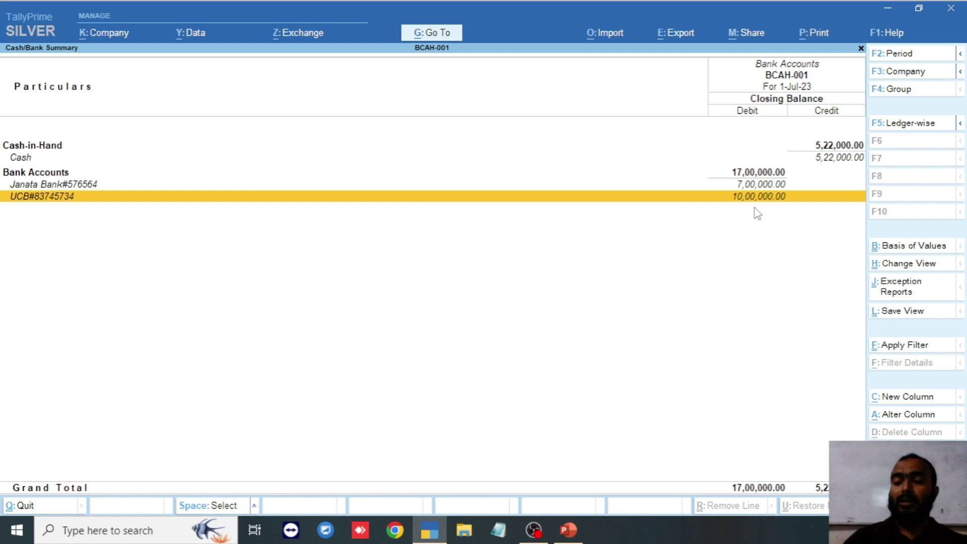
pyautogui.press('Return')
pyautogui.press('Return')
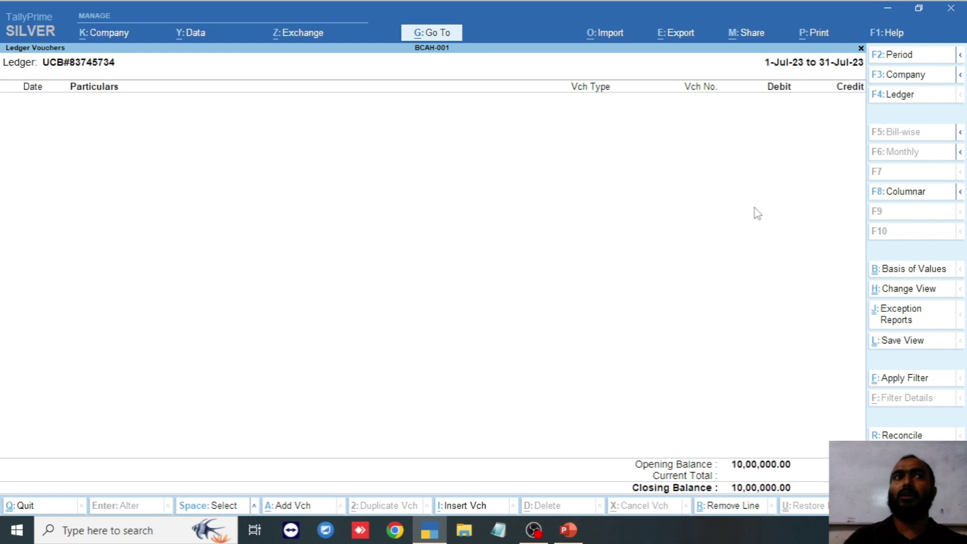
pyautogui.press('Escape')
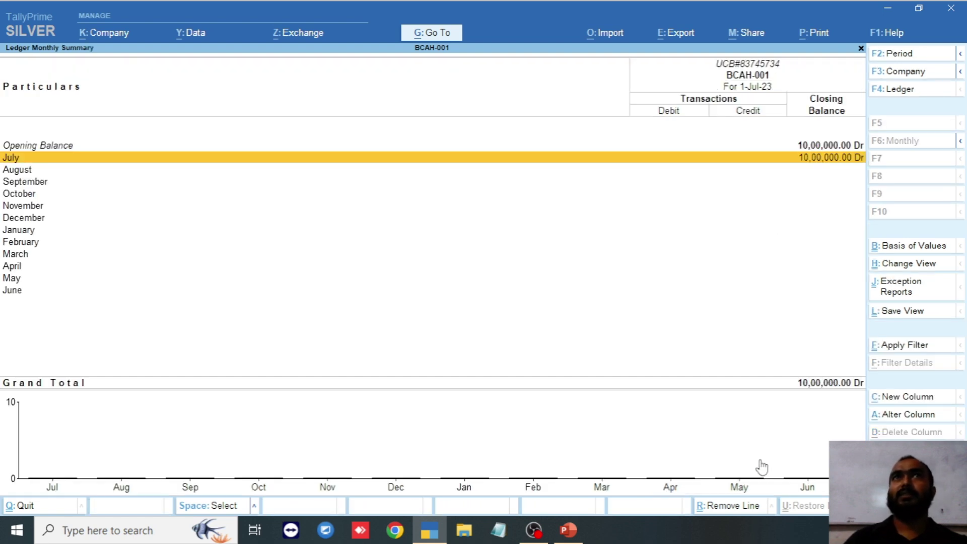
pyautogui.press('Escape')
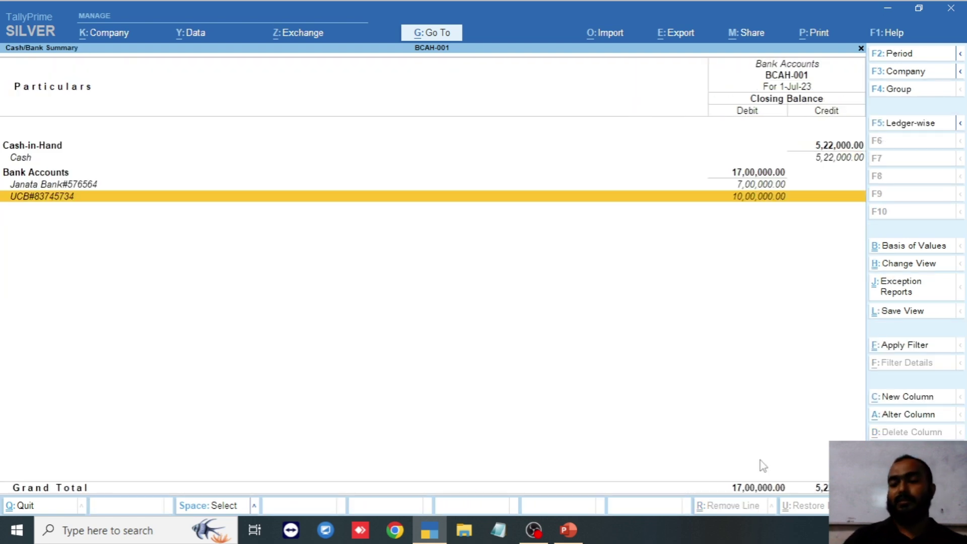
# - Review the Janata Bank and Cash ledgers' monthly summaries and July vouchers, then return to Account Books
pyautogui.press('Up')
pyautogui.press('Return')
pyautogui.press('Return')
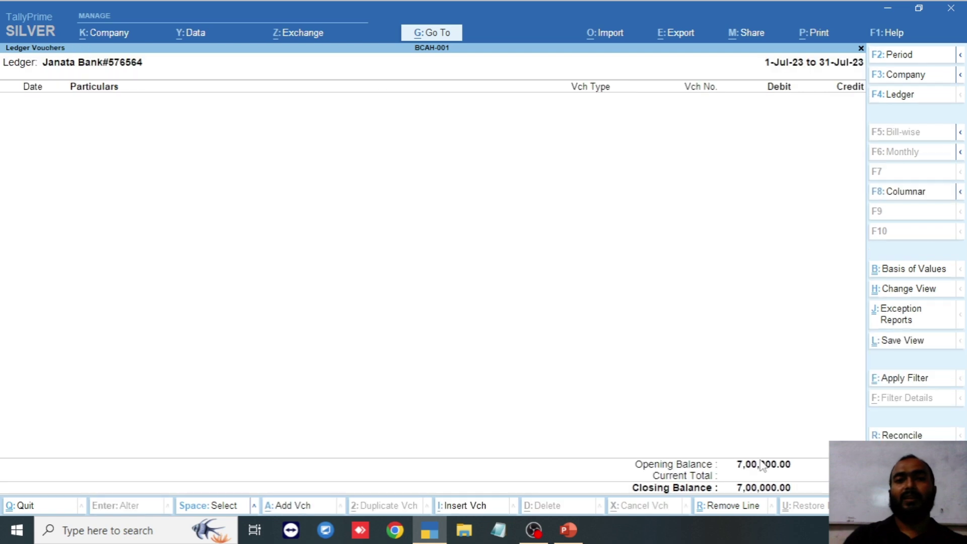
pyautogui.press('Escape')
pyautogui.press('Escape')
pyautogui.press('Up')
pyautogui.press('Up')
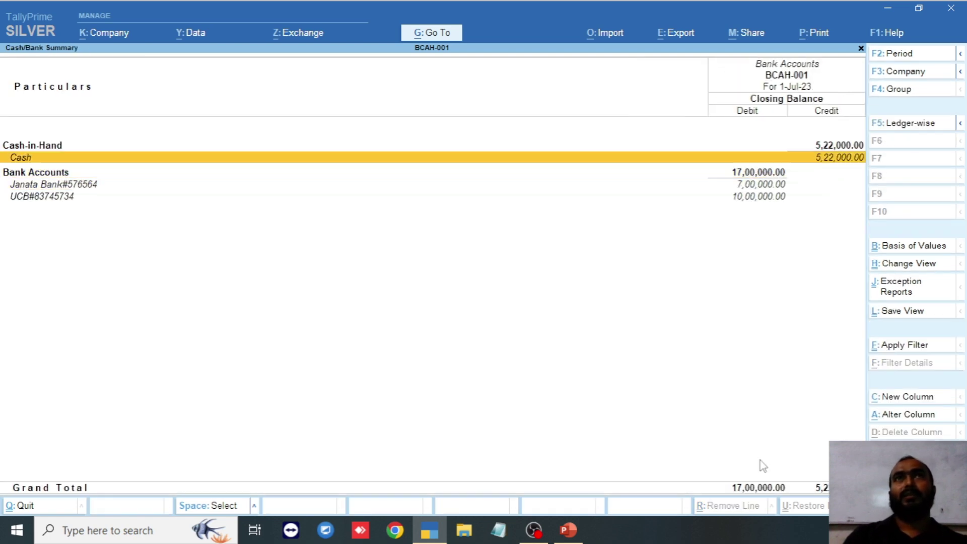
pyautogui.press('Return')
pyautogui.press('Return')
pyautogui.press('Down')
pyautogui.press('Down')
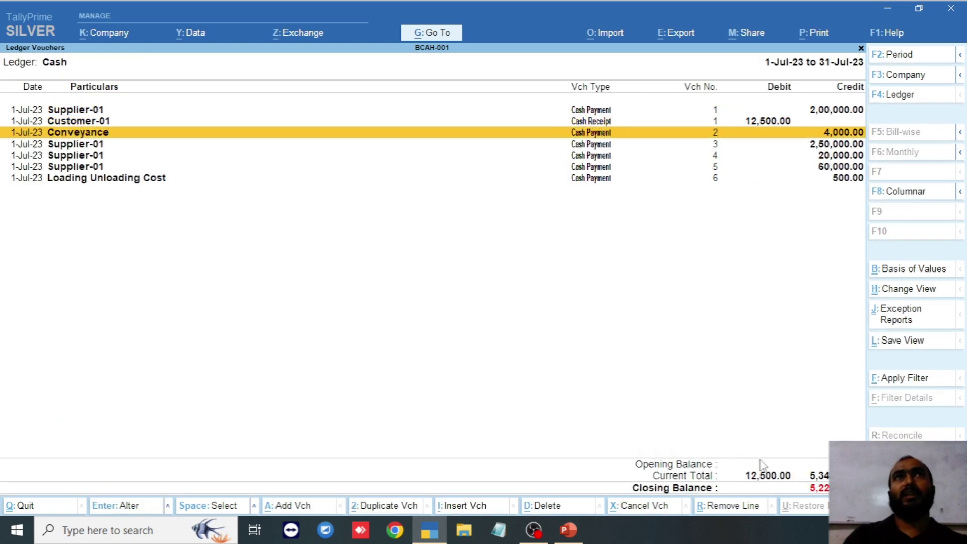
pyautogui.press('Up')
pyautogui.press('Up')
pyautogui.press('Down')
pyautogui.press('Down')
pyautogui.press('Down')
pyautogui.press('Down')
pyautogui.press('Down')
pyautogui.press('Down')
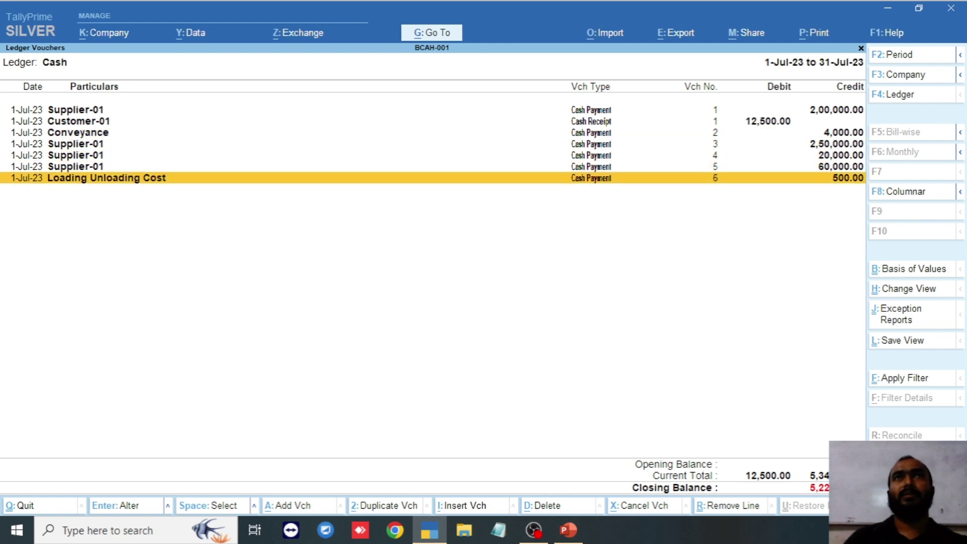
pyautogui.press('Escape')
pyautogui.press('Escape')
pyautogui.press('Escape')
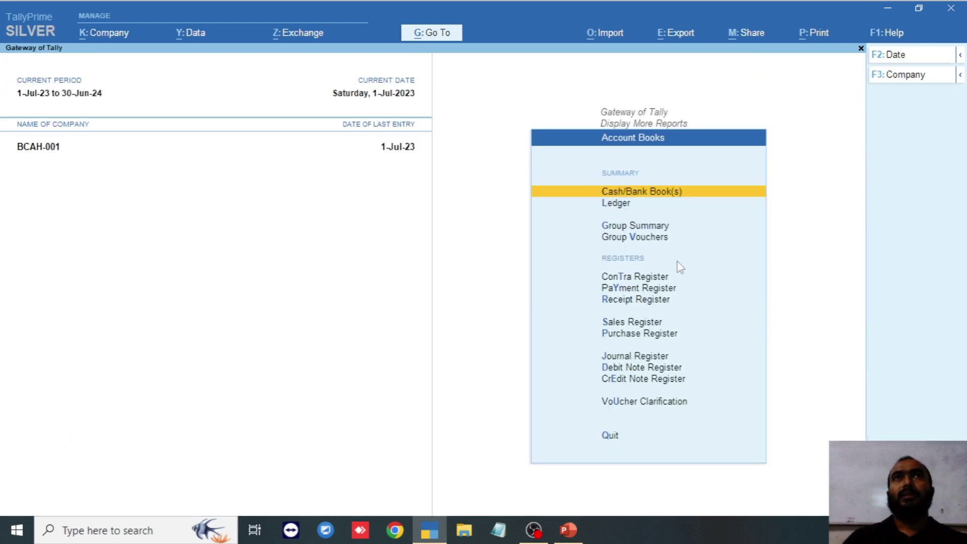
# - View the Salary & Allowance ledger from the Ledger report list
pyautogui.press('Down')
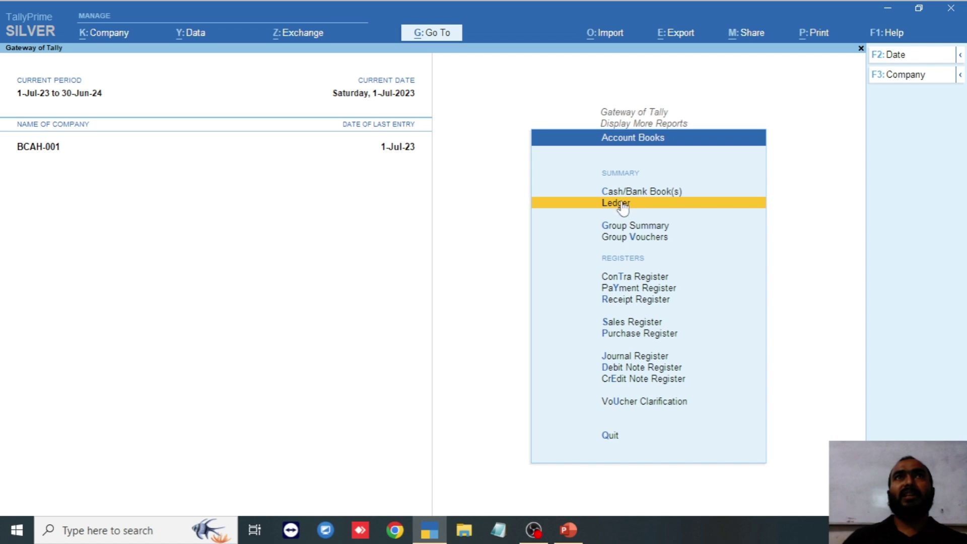
pyautogui.click(621, 203)
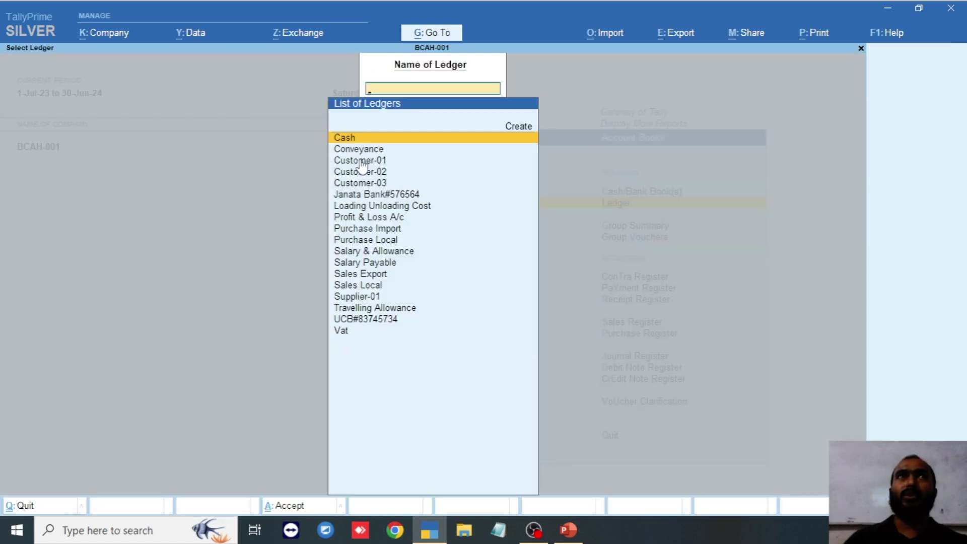
pyautogui.scroll(-7, 363, 167)
pyautogui.scroll(-3, 379, 181)
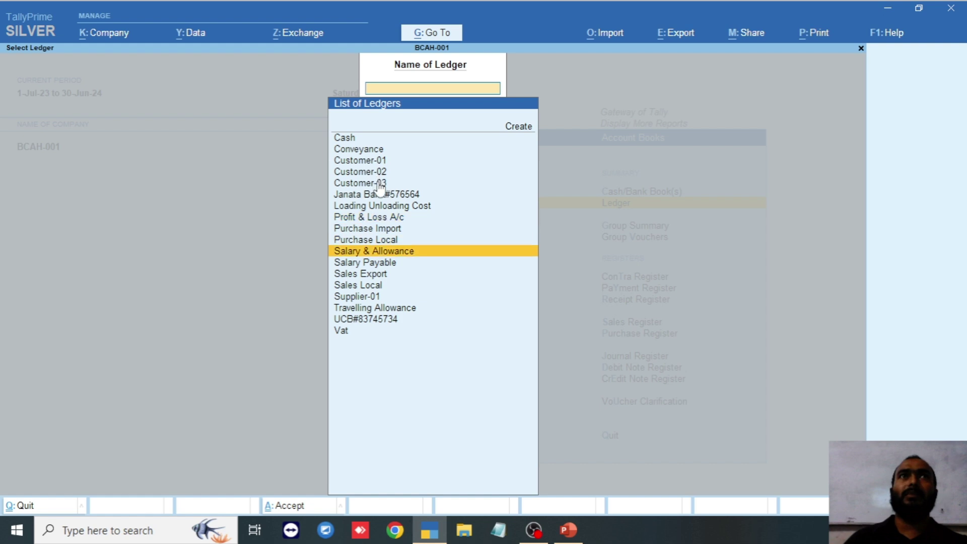
pyautogui.press('Return')
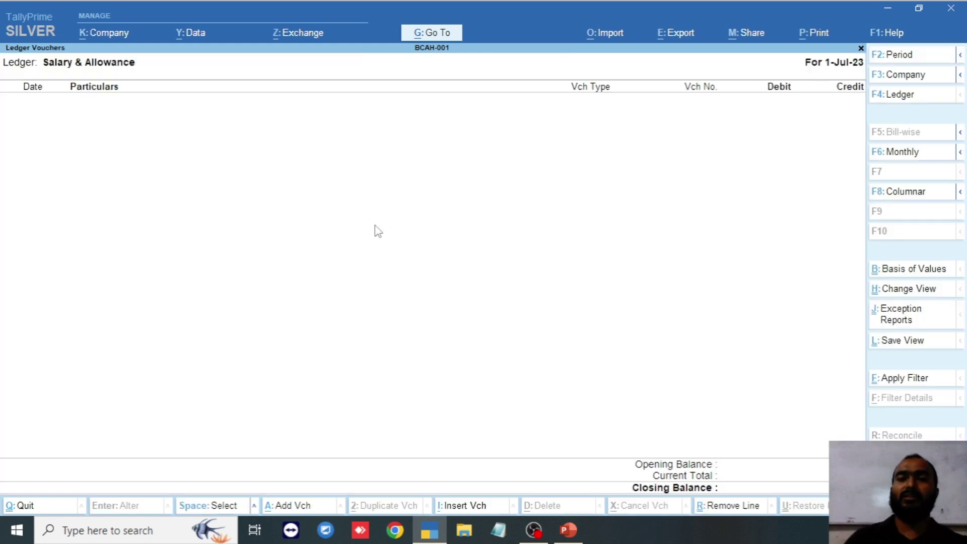
pyautogui.press('Escape')
# - Review the Cash ledger's seven 1-Jul-23 entries, then bring up the Group Summary group list
pyautogui.scroll(-6, 377, 309)
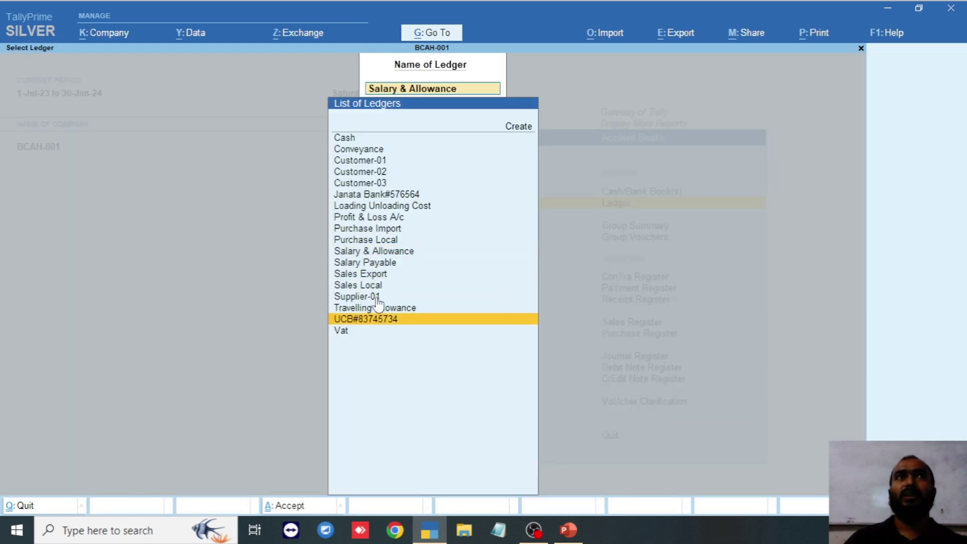
pyautogui.scroll(6, 371, 283)
pyautogui.scroll(10, 381, 286)
pyautogui.press('Return')
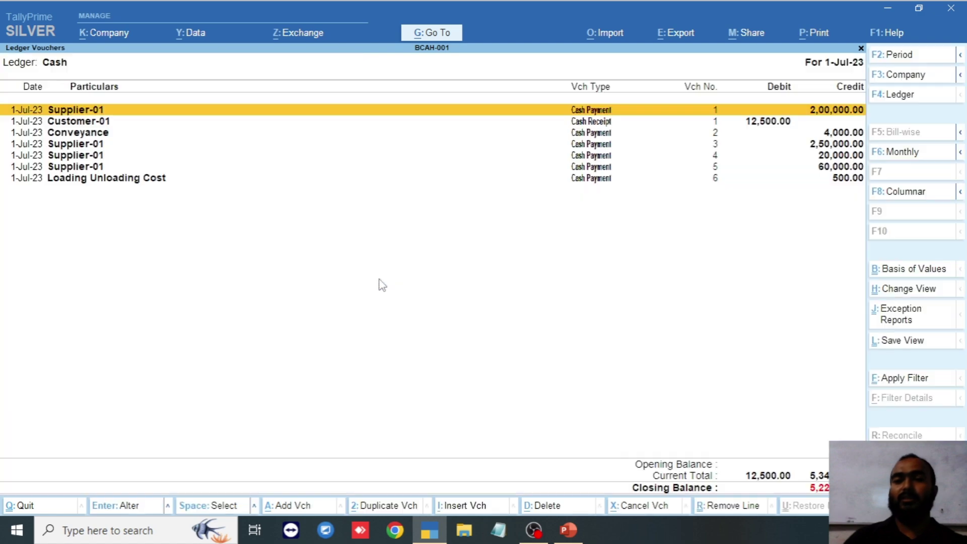
pyautogui.scroll(-6, 604, 252)
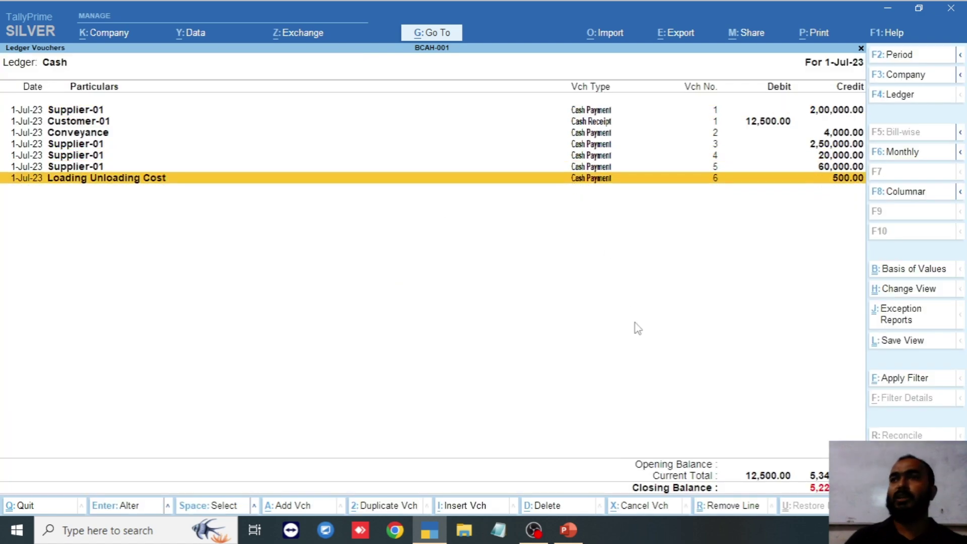
pyautogui.press('Escape')
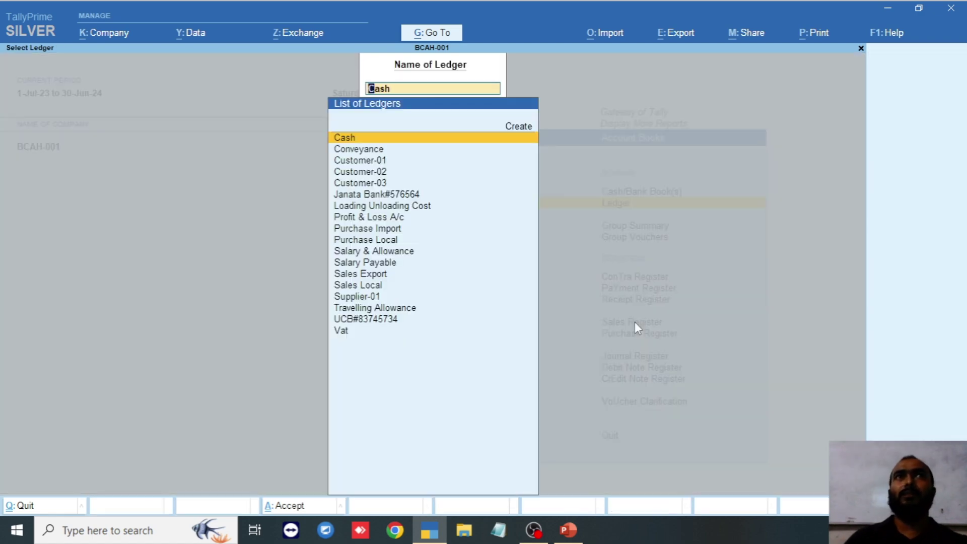
pyautogui.press('BackSpace')
pyautogui.press('Escape')
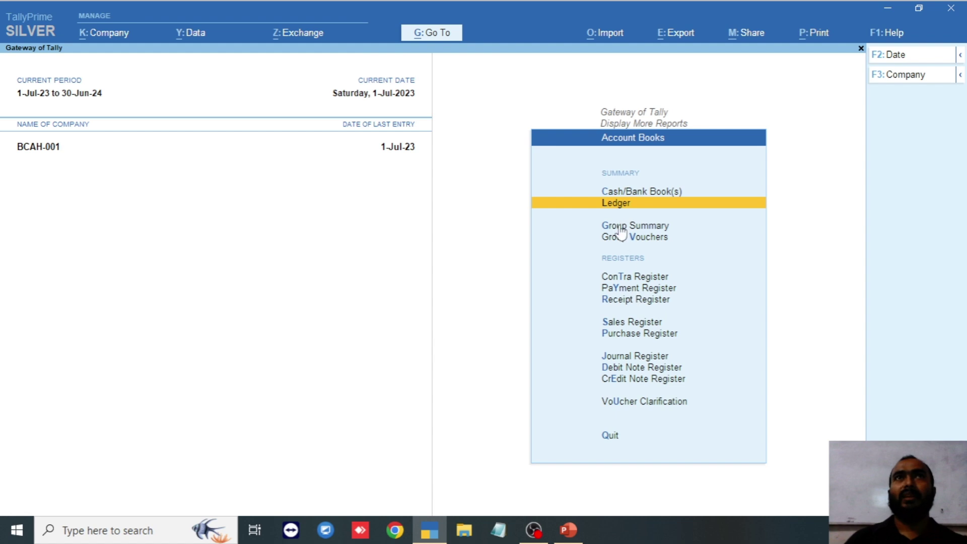
pyautogui.click(621, 227)
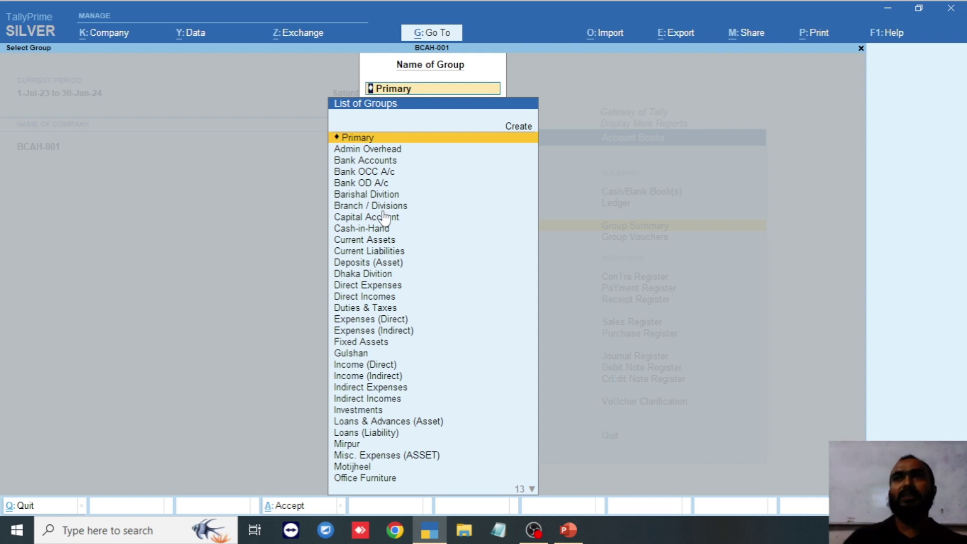
# - Open the Admin Overhead group summary and drill into the Conveyance ledger's vouchers
pyautogui.press('Down')
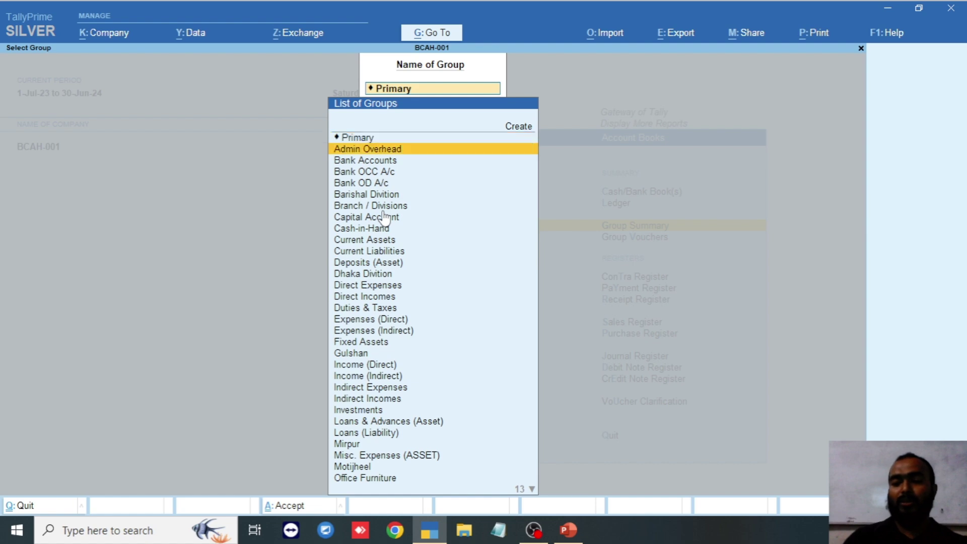
pyautogui.press('Return')
pyautogui.press('Return')
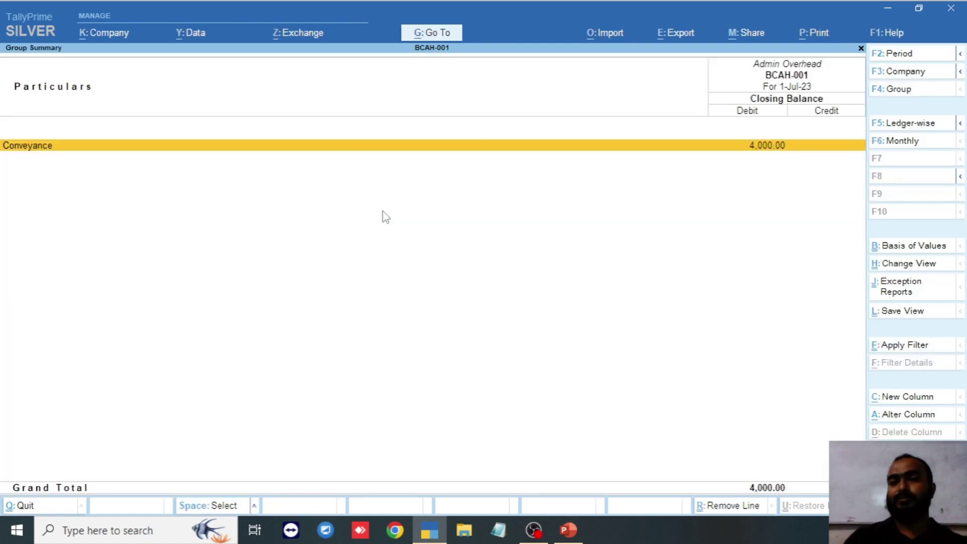
pyautogui.press('Return')
pyautogui.press('Return')
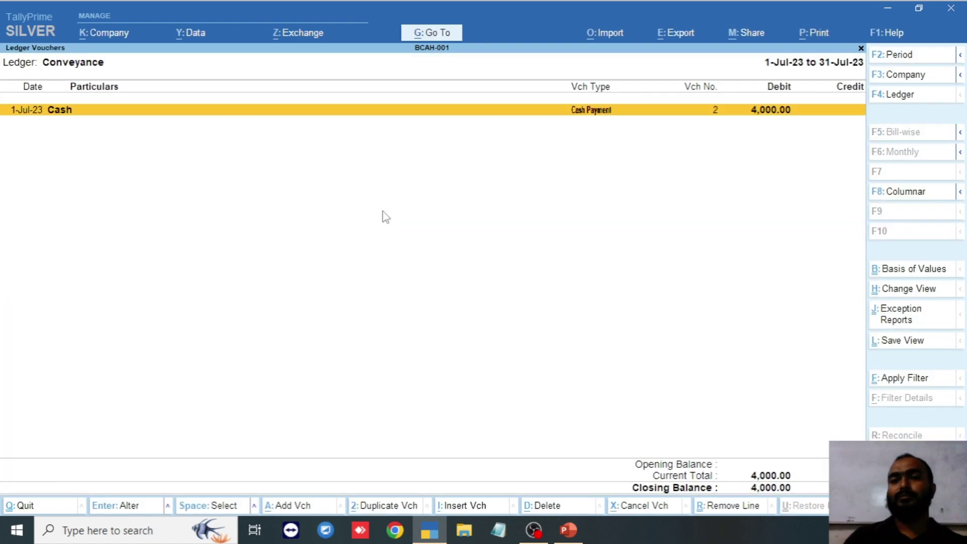
pyautogui.press('Escape')
pyautogui.press('Escape')
pyautogui.press('Escape')
pyautogui.press('Escape')
pyautogui.press('Escape')
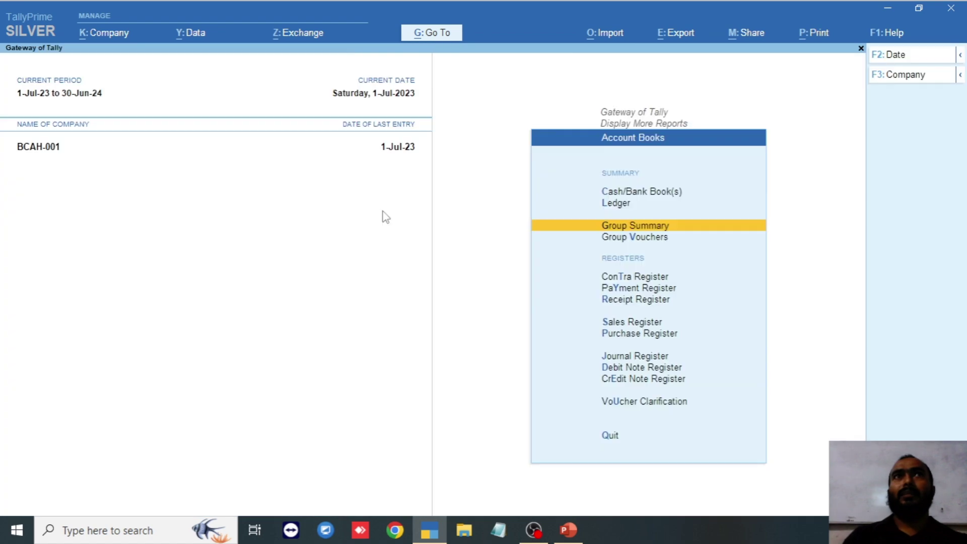
# - Show Group Vouchers for Admin Overhead, a single 4,000.00 Cash Payment, then return to Account Books
pyautogui.press('Down')
pyautogui.press('Return')
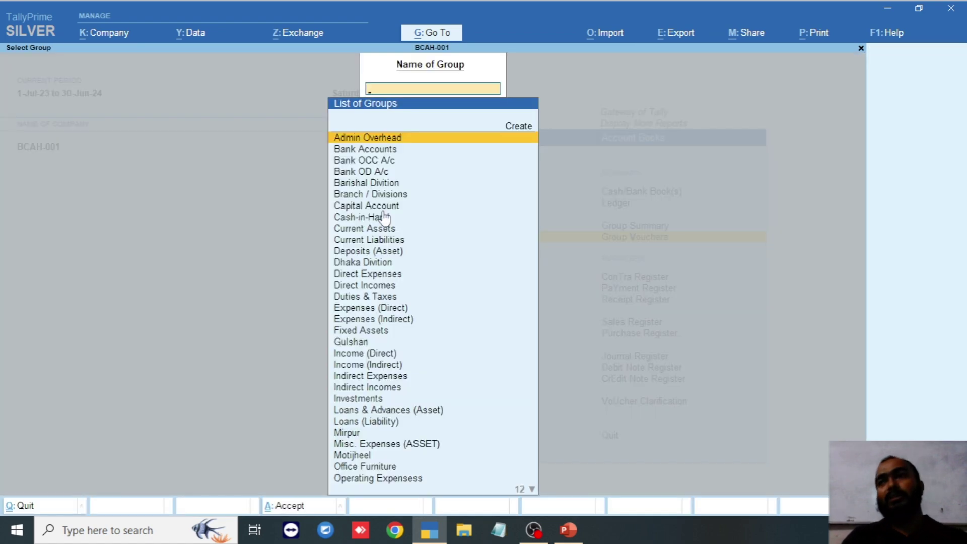
pyautogui.press('Return')
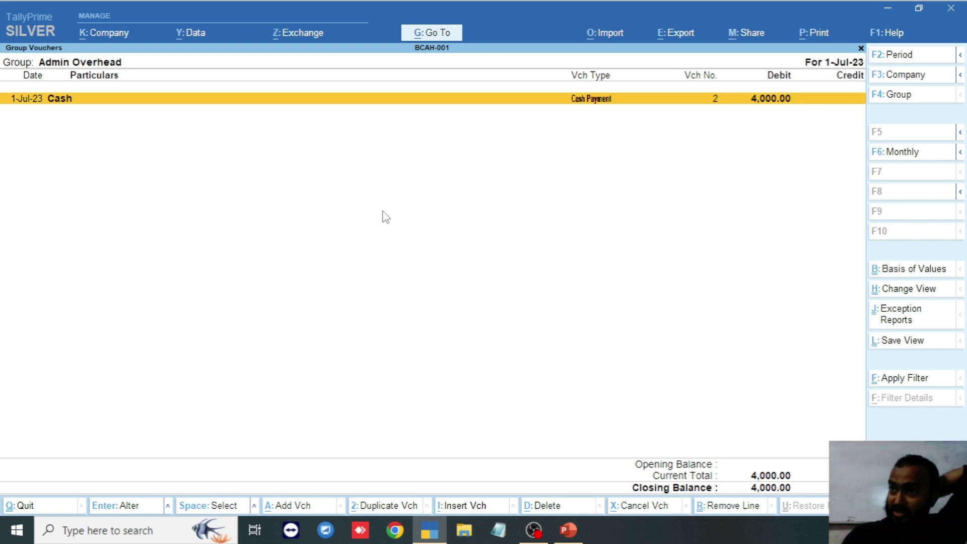
pyautogui.press('Escape')
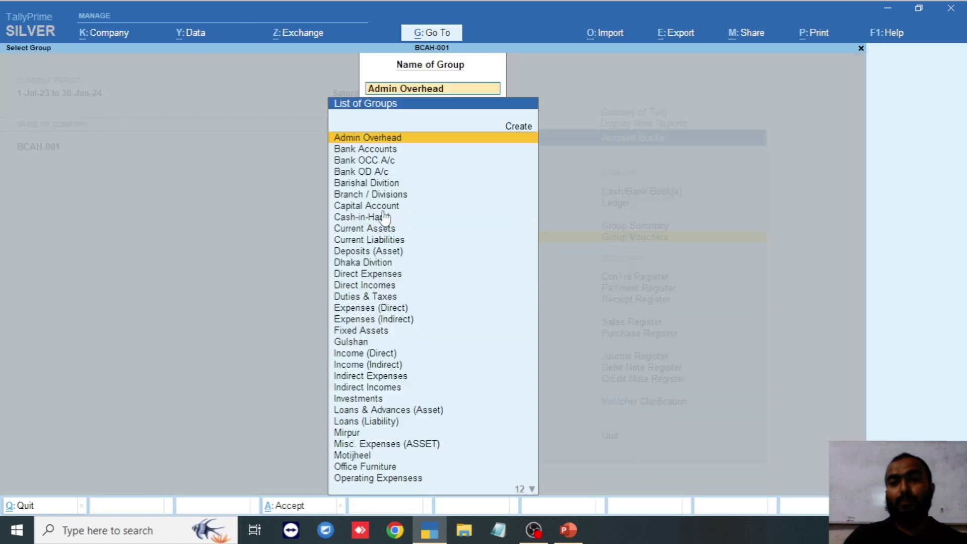
pyautogui.press('Escape')
pyautogui.press('Escape')
pyautogui.press('Down')
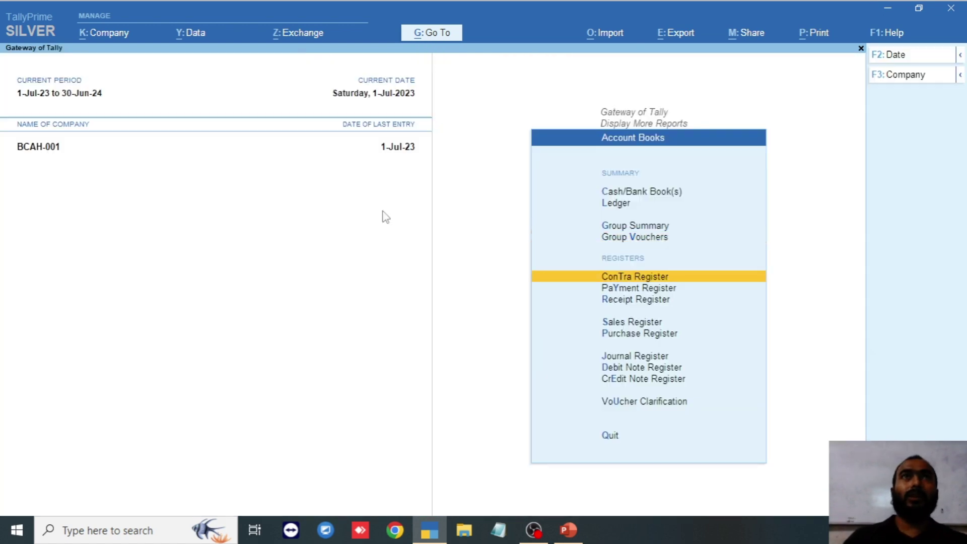
# - Check the Sales Register's single 15,000.00 Sales voucher of 1-Jul-23, then back out to More Reports
pyautogui.press('Down')
pyautogui.press('Down')
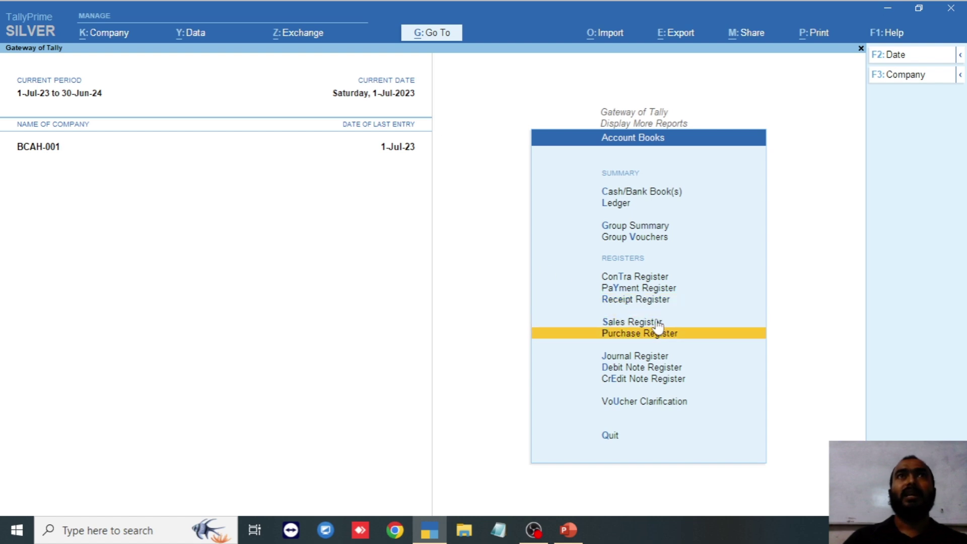
pyautogui.press('Up')
pyautogui.press('Up')
pyautogui.press('Down')
pyautogui.press('Down')
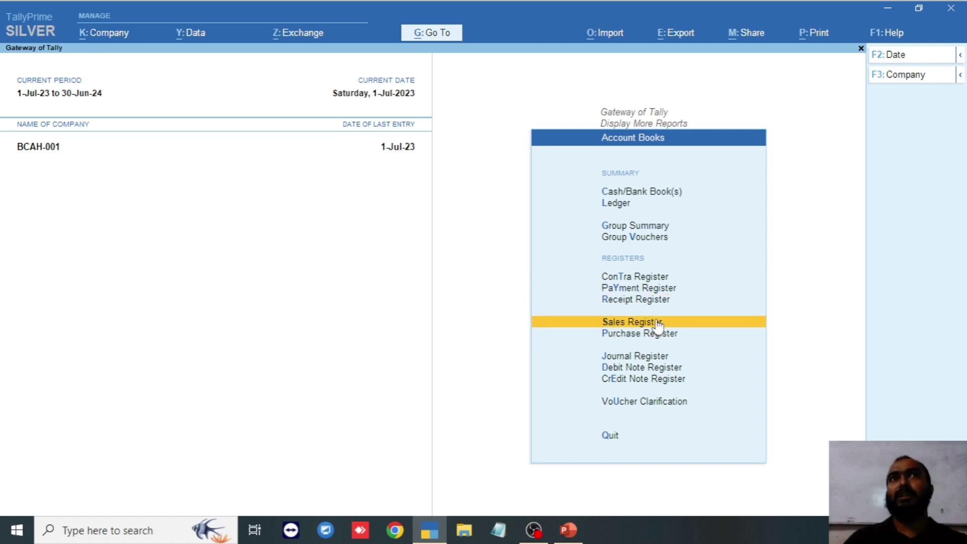
pyautogui.press('Return')
pyautogui.press('Return')
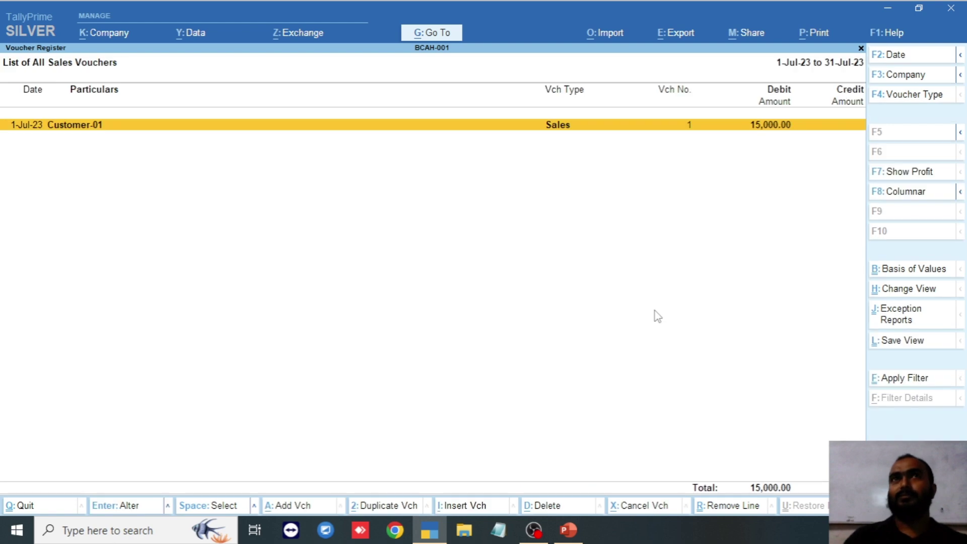
pyautogui.press('Escape')
pyautogui.press('Escape')
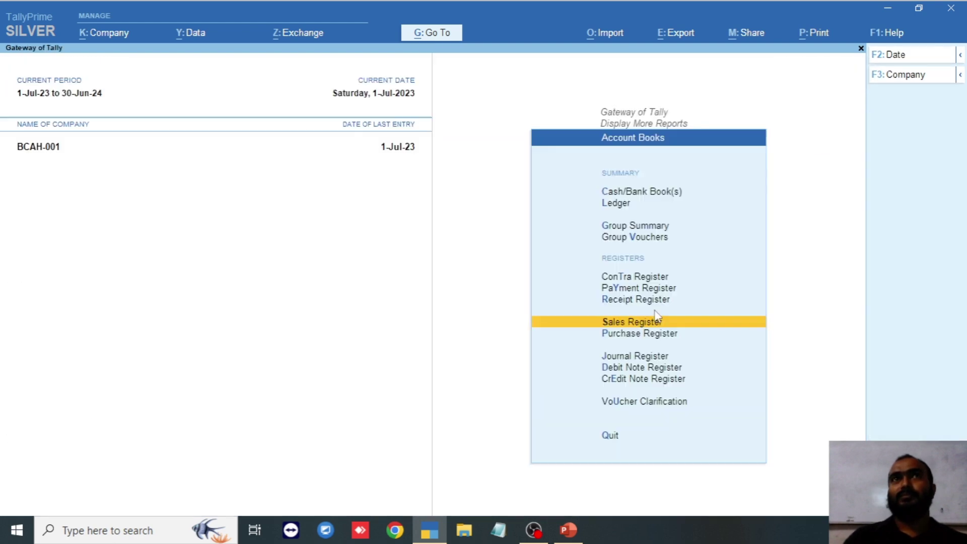
pyautogui.press('Down')
pyautogui.press('Down')
pyautogui.press('Down')
pyautogui.press('Down')
pyautogui.press('Escape')
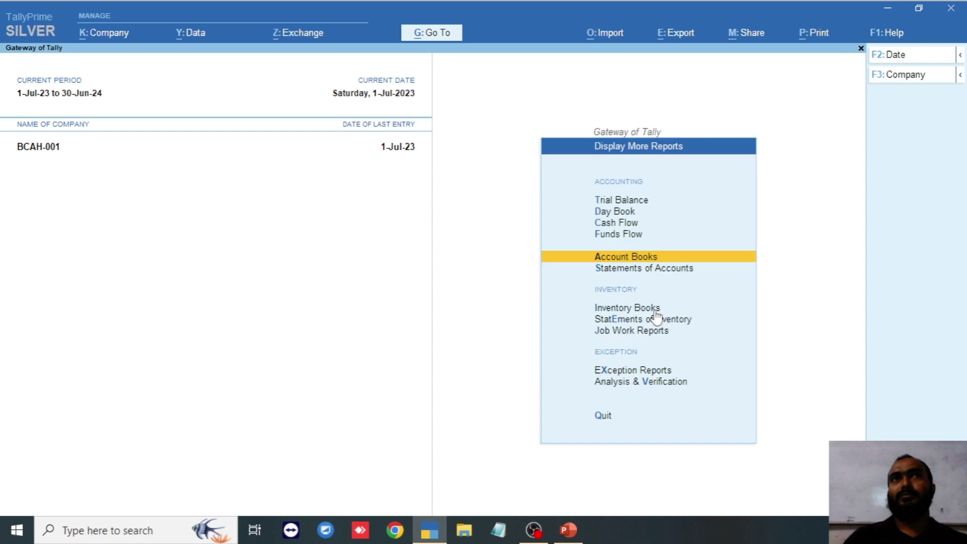
# - Open Outstandings, glance at Bills Receivable and Bills Payable, then reopen Bills Receivable
pyautogui.press('Down')
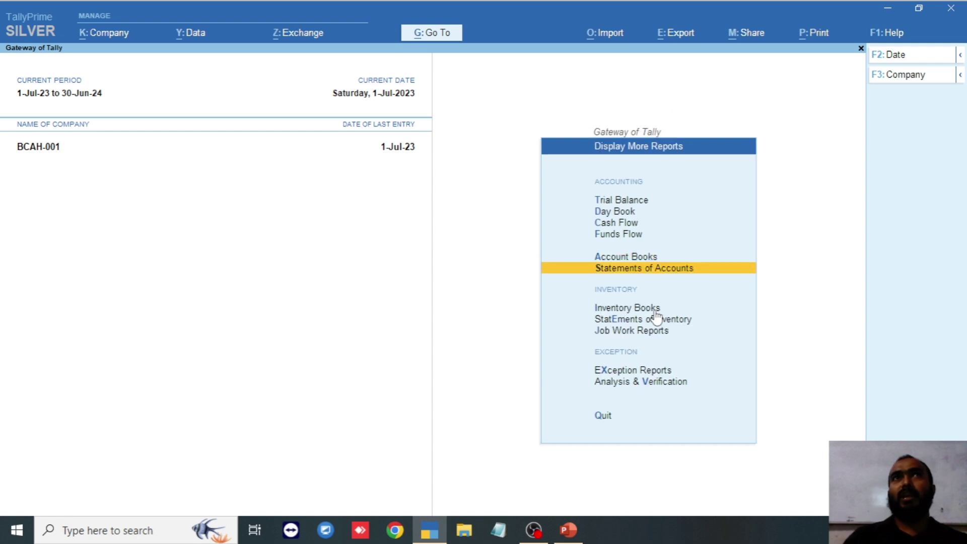
pyautogui.press('Return')
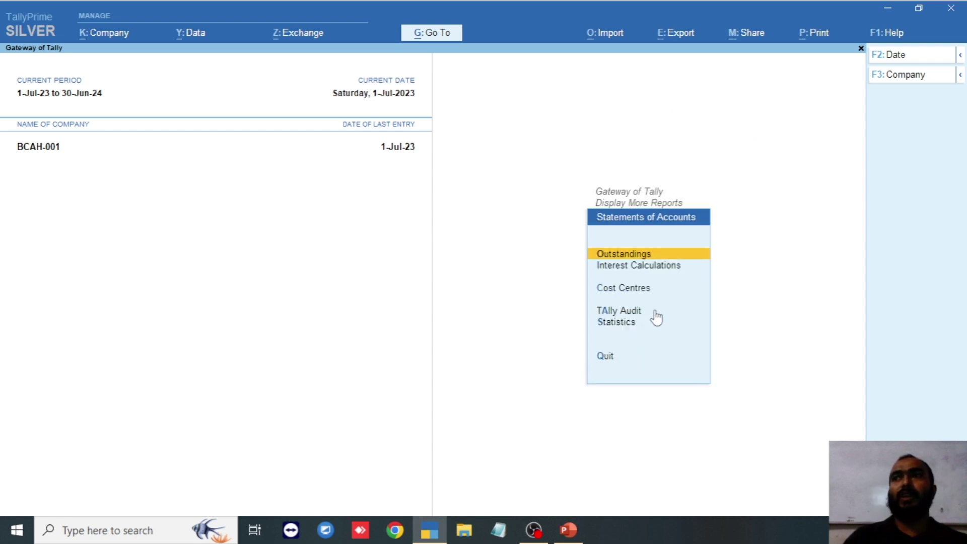
pyautogui.press('Return')
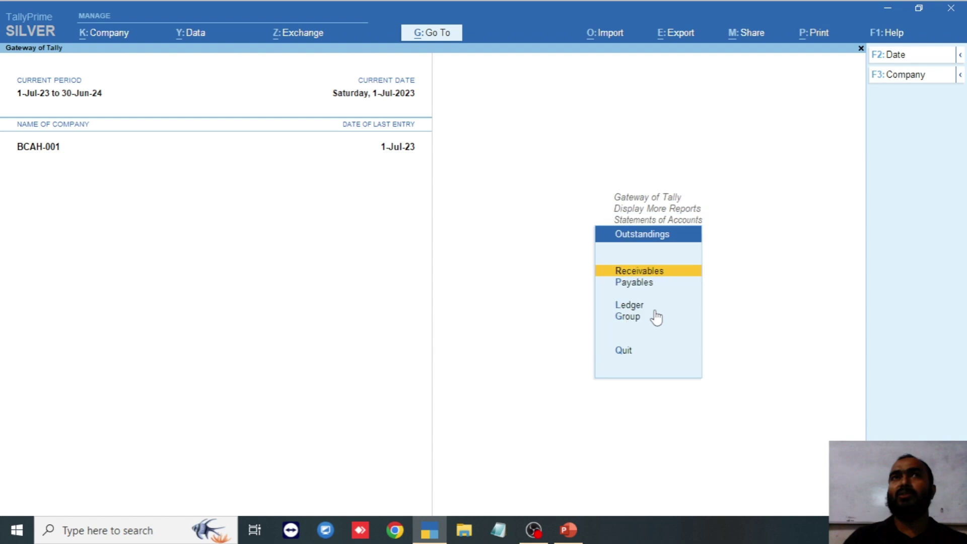
pyautogui.press('Down')
pyautogui.press('Down')
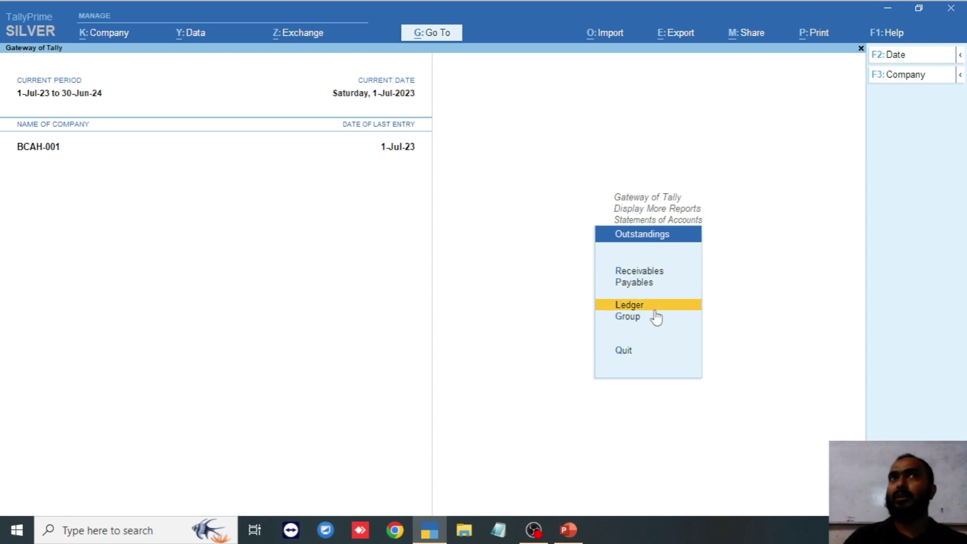
pyautogui.press('Up')
pyautogui.press('Up')
pyautogui.press('Return')
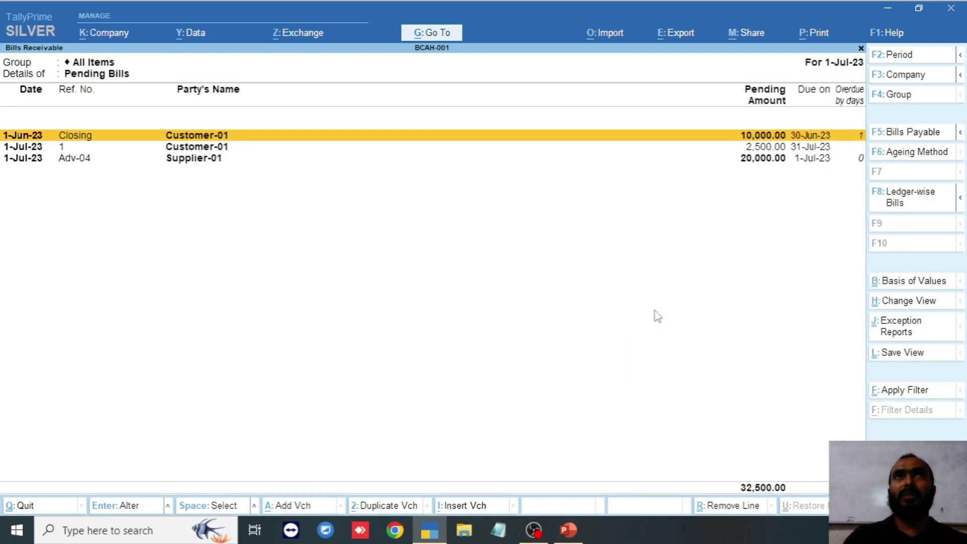
pyautogui.press('Escape')
pyautogui.press('Down')
pyautogui.press('Return')
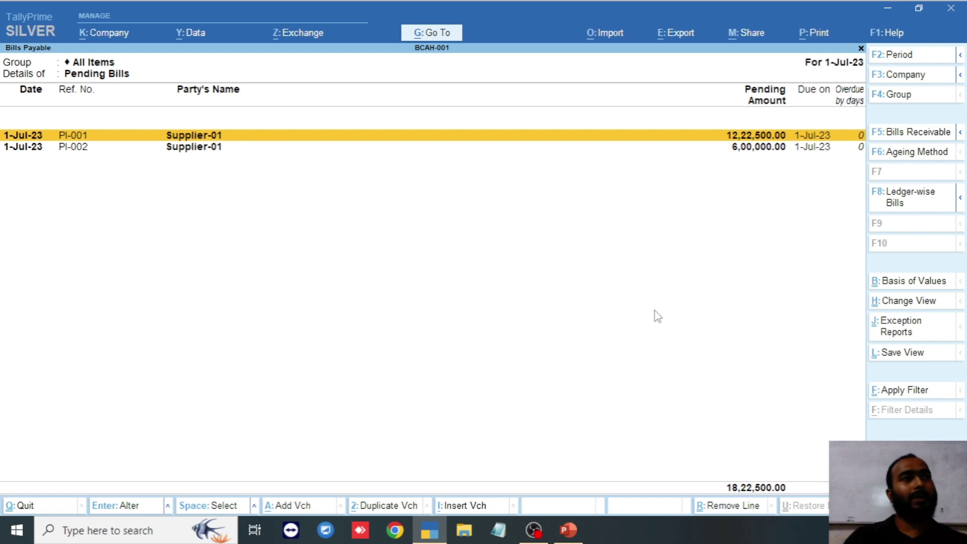
pyautogui.press('Escape')
pyautogui.press('Up')
pyautogui.press('Return')
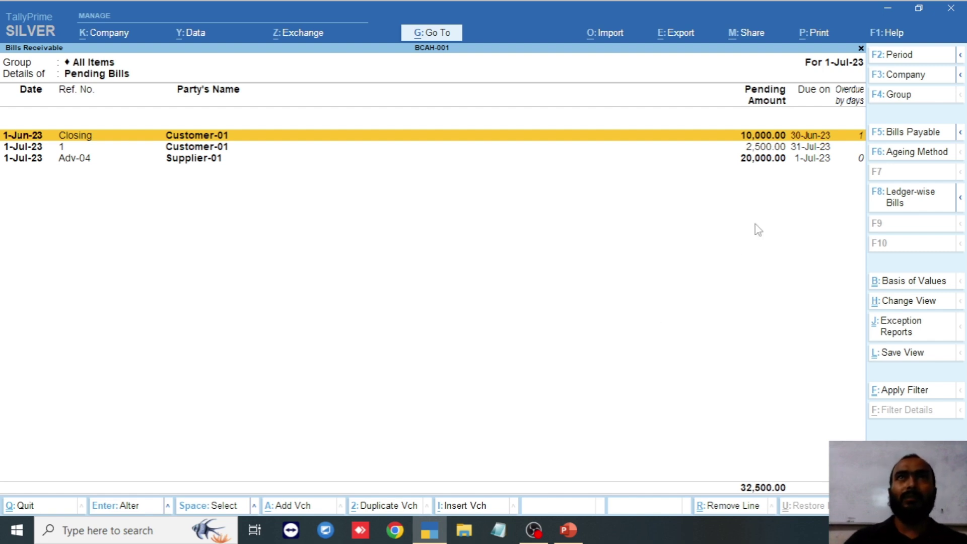
# - Age receivables by bill date into 30, 60 and 90-day bands, then close the report
pyautogui.click(915, 161)
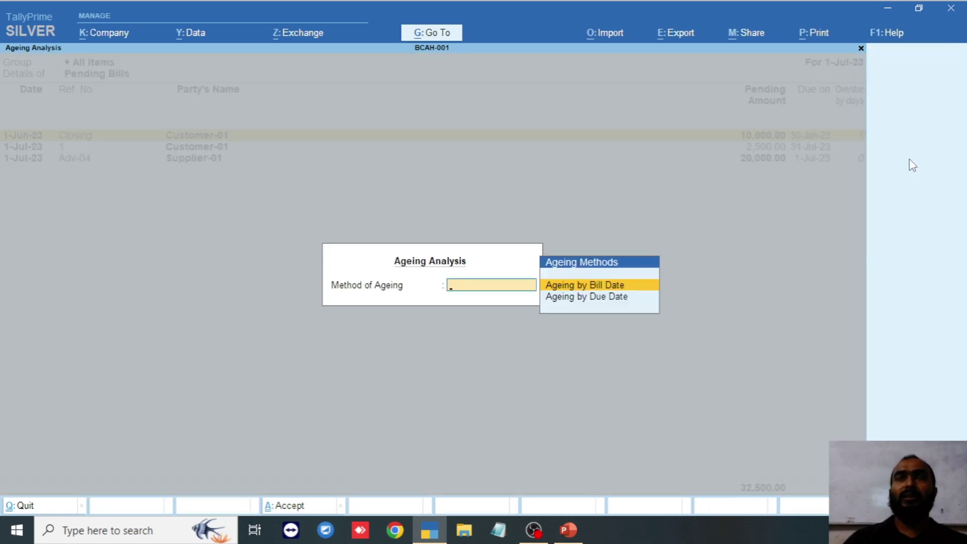
pyautogui.press('Down')
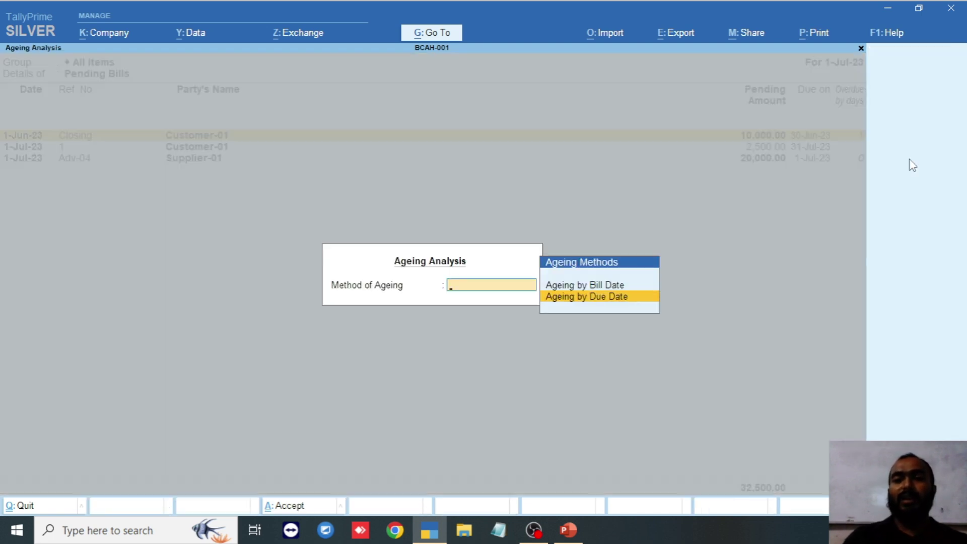
pyautogui.press('Up')
pyautogui.press('Return')
pyautogui.write('30')
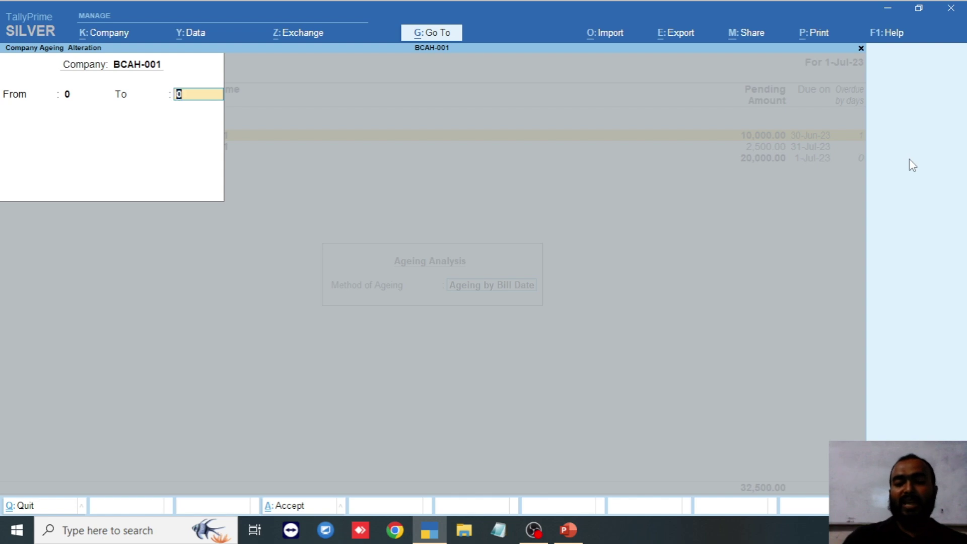
pyautogui.press('Return')
pyautogui.write('60')
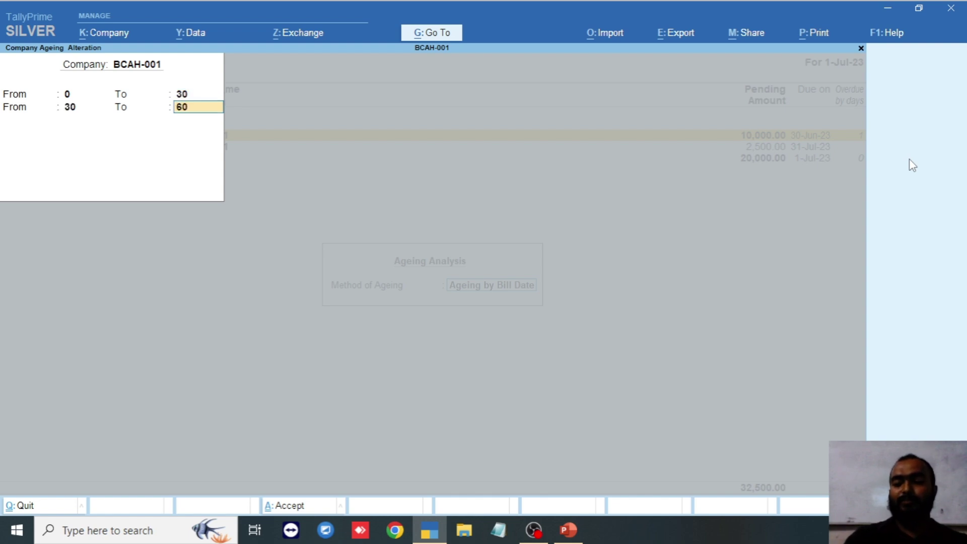
pyautogui.press('Return')
pyautogui.write('9')
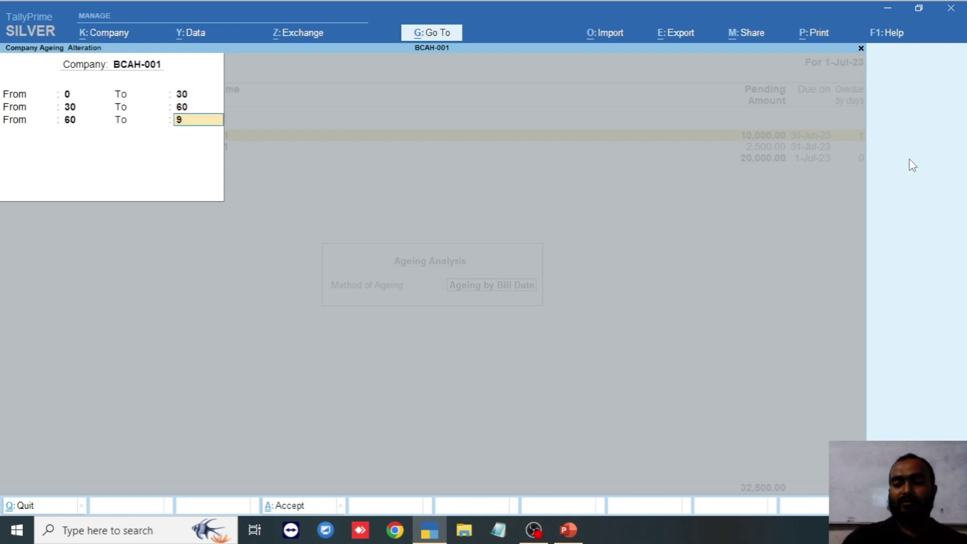
pyautogui.write('0')
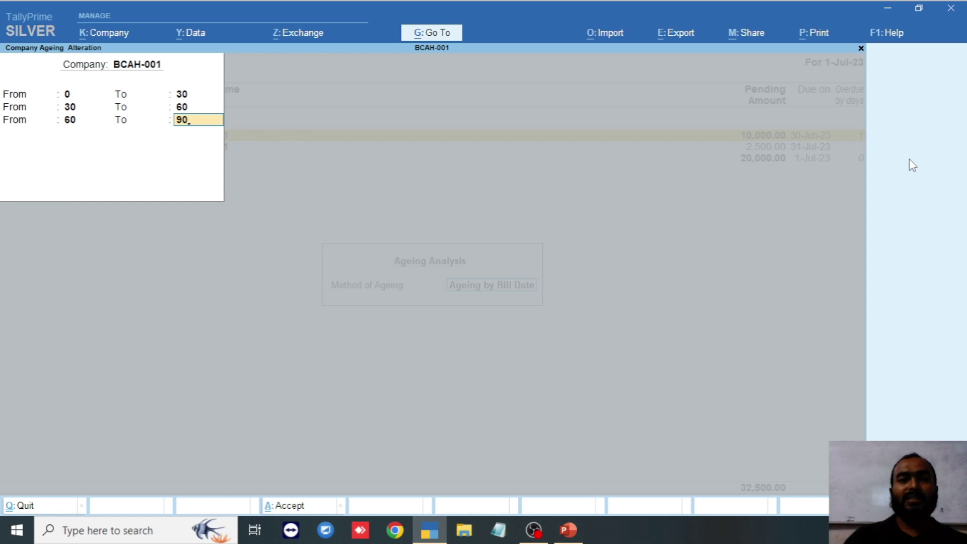
pyautogui.press('Return')
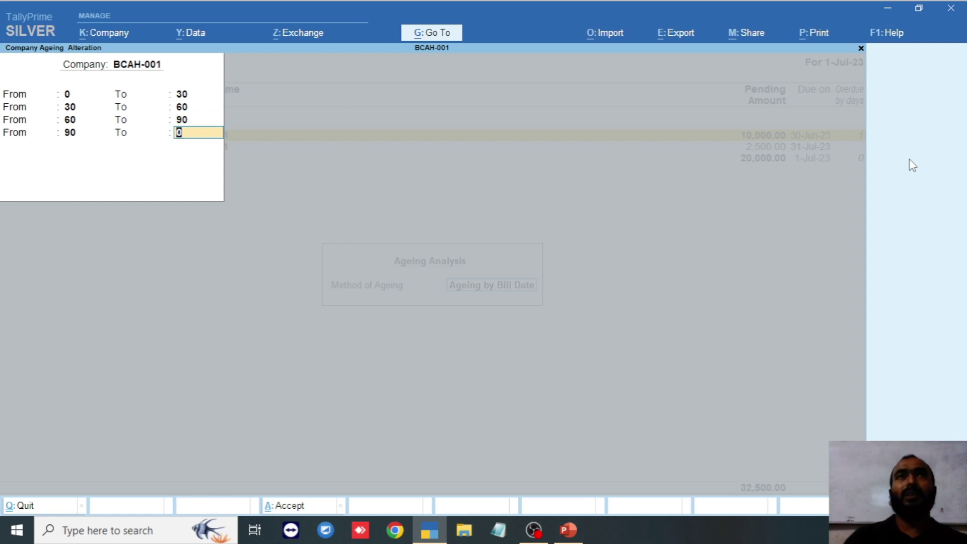
pyautogui.press('Return')
pyautogui.press('Return')
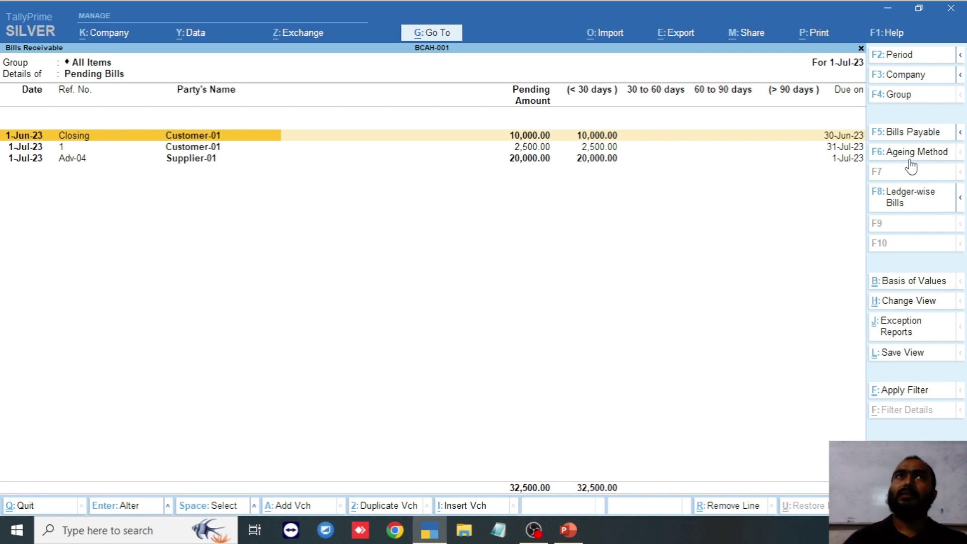
pyautogui.press('Escape')
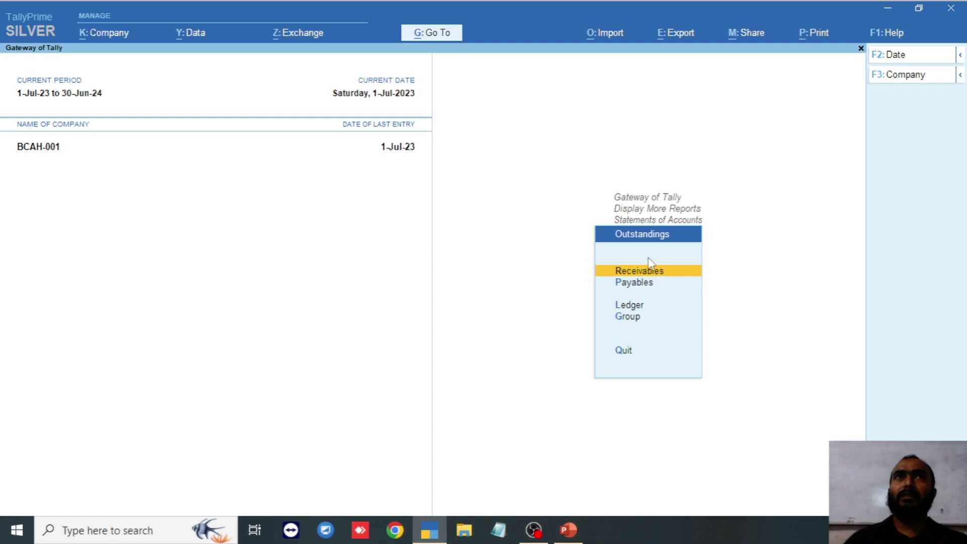
# - Show the ledger outstandings for Customer-01, then close the report
pyautogui.press('Down')
pyautogui.press('Down')
pyautogui.press('Up')
pyautogui.press('Down')
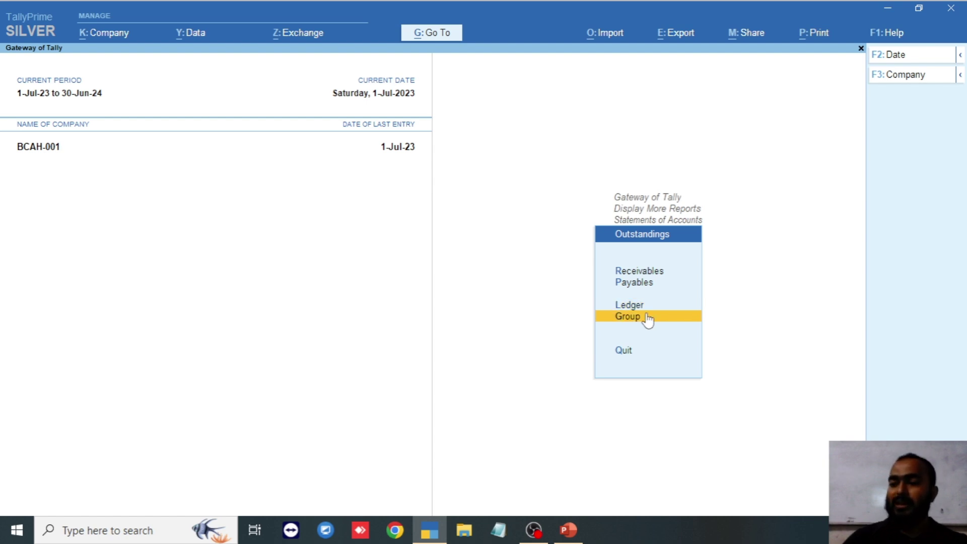
pyautogui.press('Up')
pyautogui.press('Up')
pyautogui.press('Up')
pyautogui.press('Down')
pyautogui.press('Up')
pyautogui.press('Down')
pyautogui.press('Down')
pyautogui.press('Down')
pyautogui.press('Down')
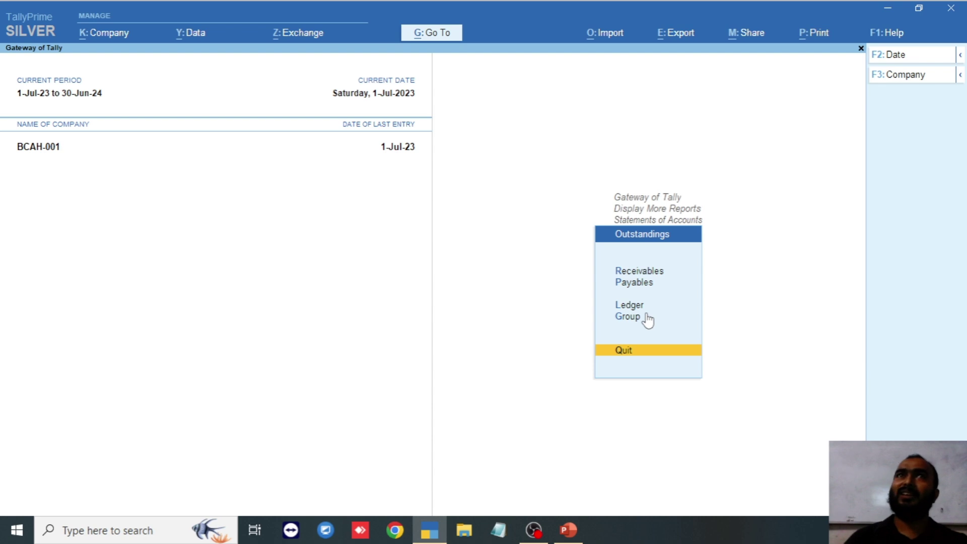
pyautogui.press('Up')
pyautogui.press('Up')
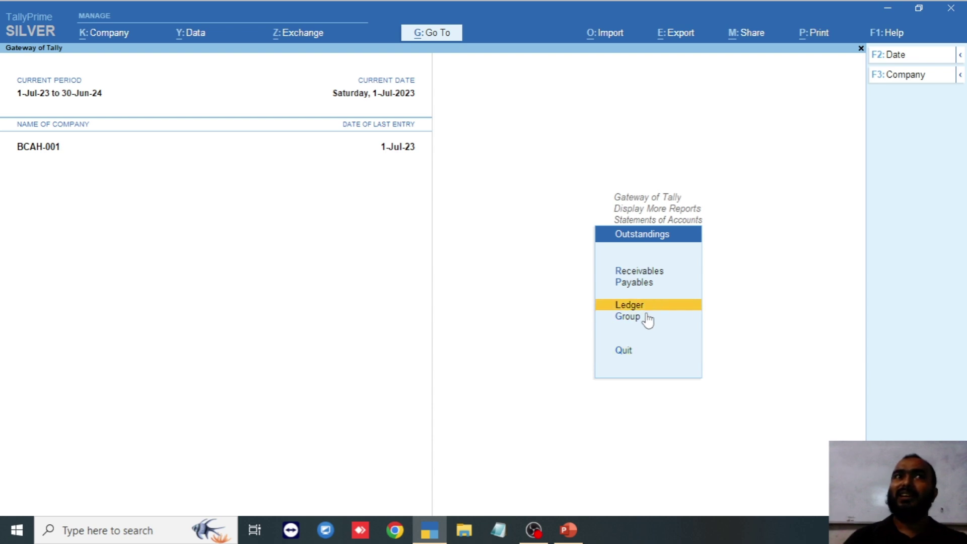
pyautogui.press('Up')
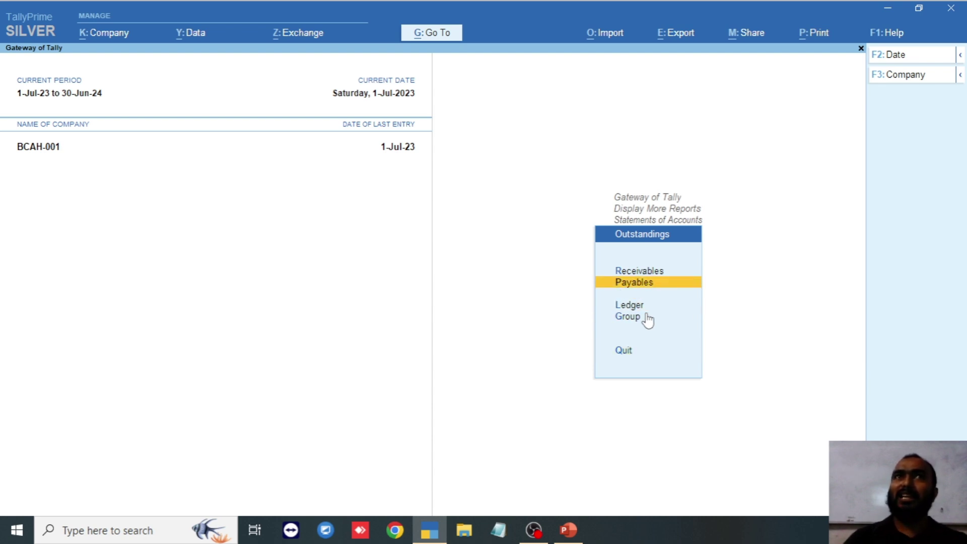
pyautogui.press('Up')
pyautogui.press('Down')
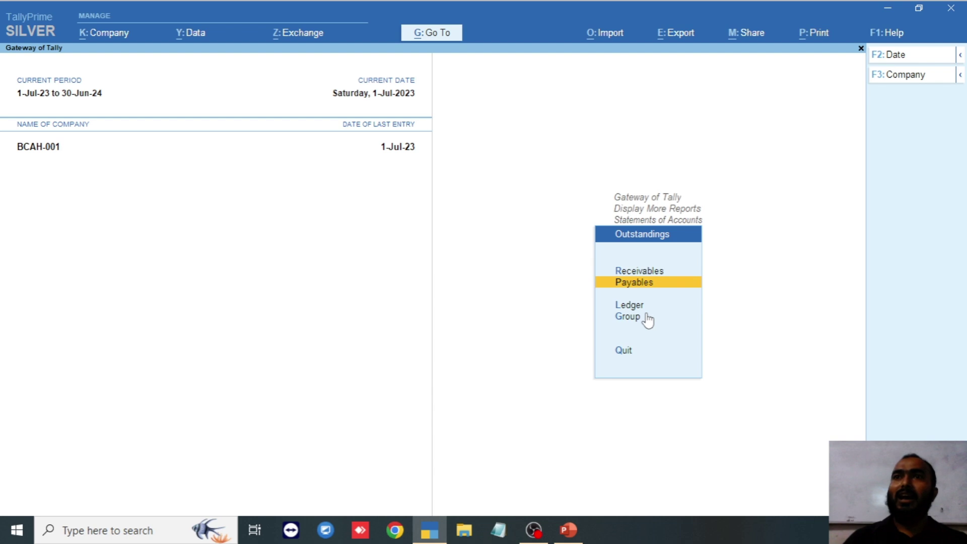
pyautogui.press('Down')
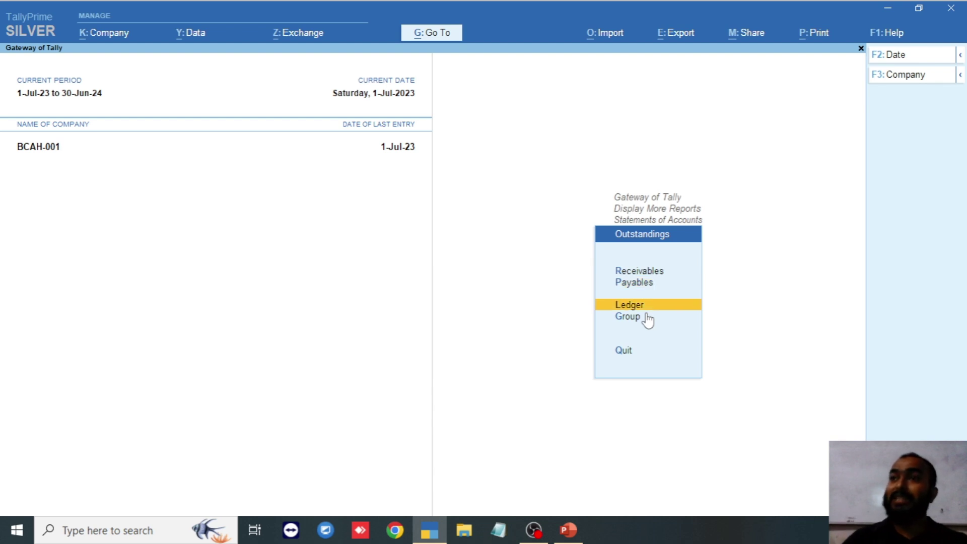
pyautogui.press('Return')
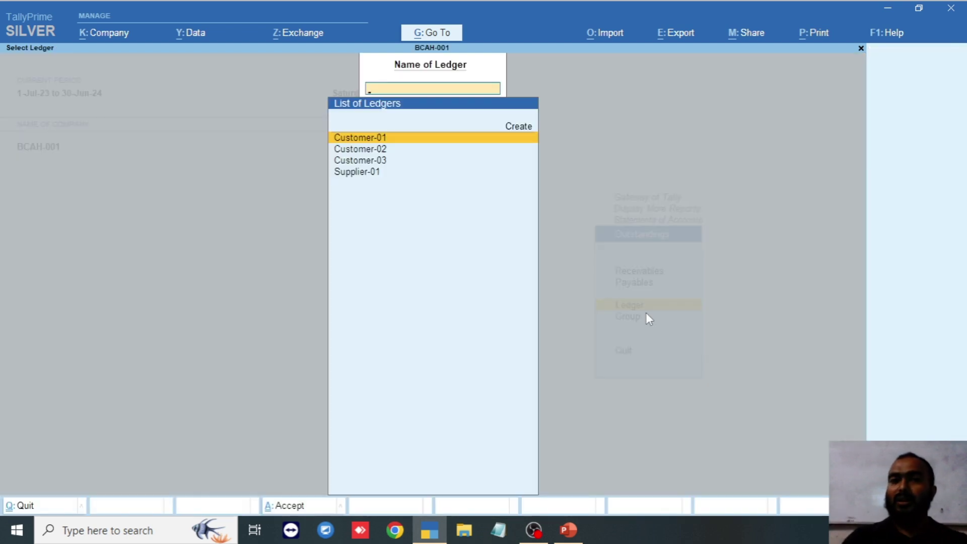
pyautogui.press('Return')
pyautogui.press('Escape')
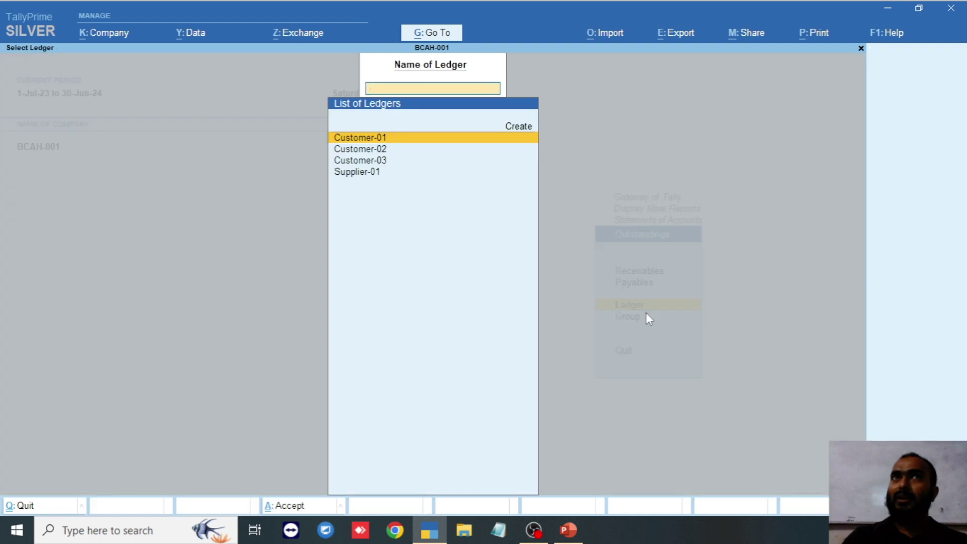
pyautogui.press('Escape')
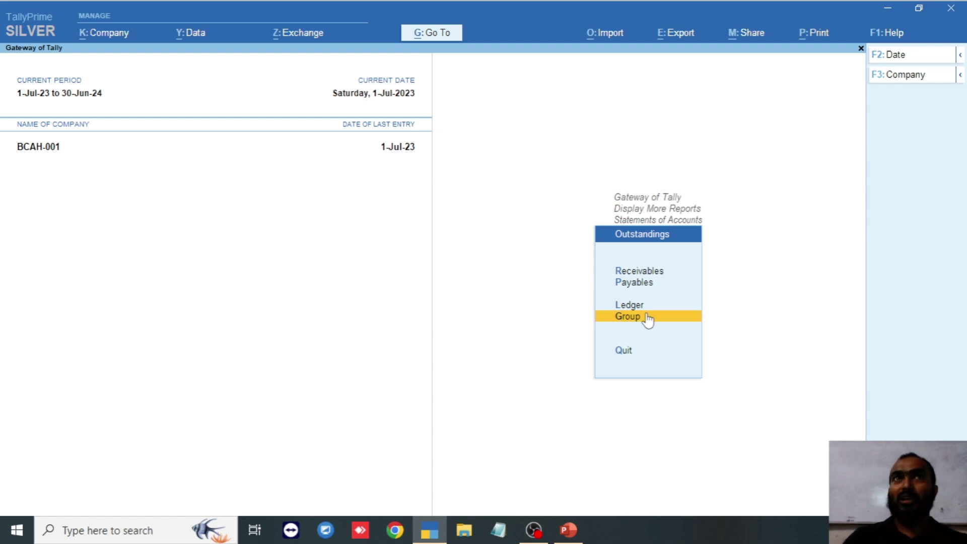
# - Show group outstandings for Dhaka Divition (Customer-01 at 12,500.00), then return to Statements of Accounts
pyautogui.click(648, 318)
pyautogui.press('Down')
pyautogui.press('Down')
pyautogui.press('Down')
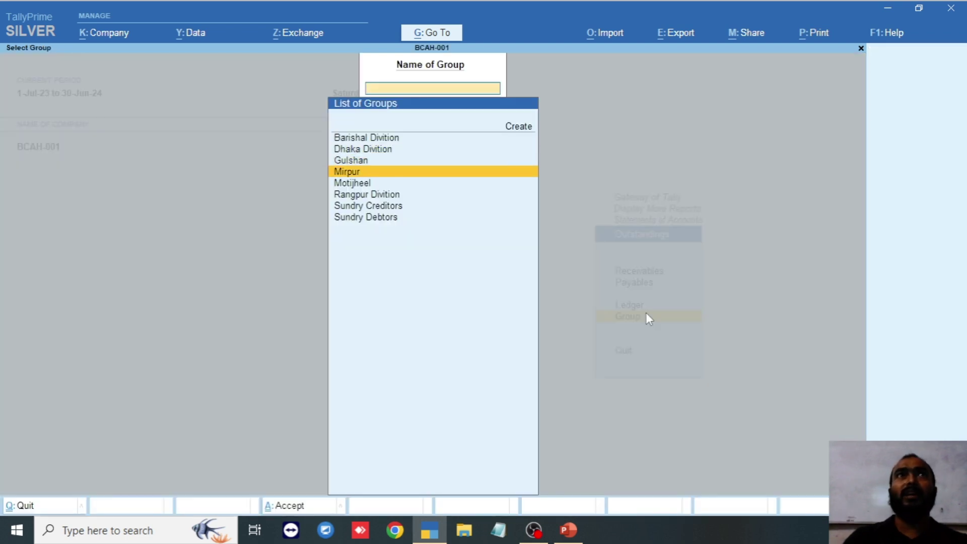
pyautogui.press('Up')
pyautogui.press('Up')
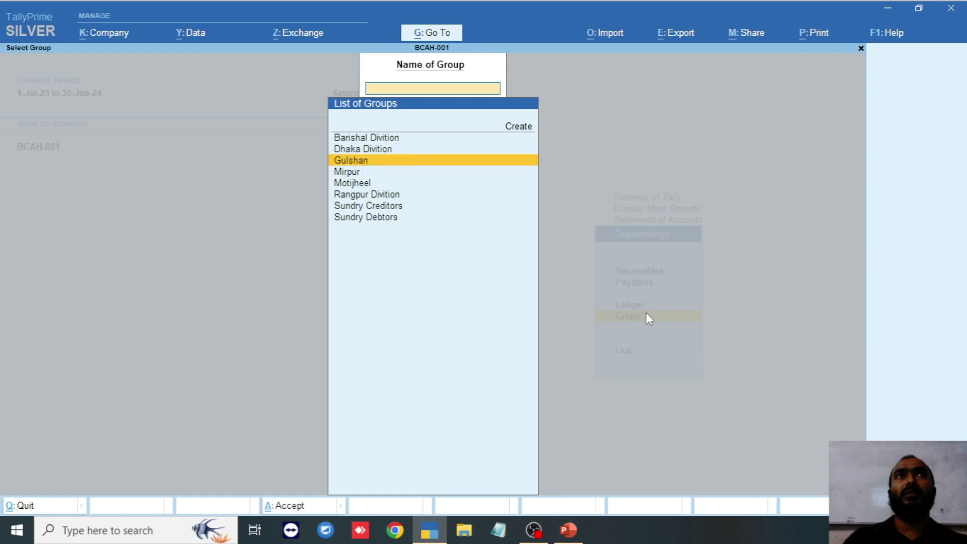
pyautogui.press('Return')
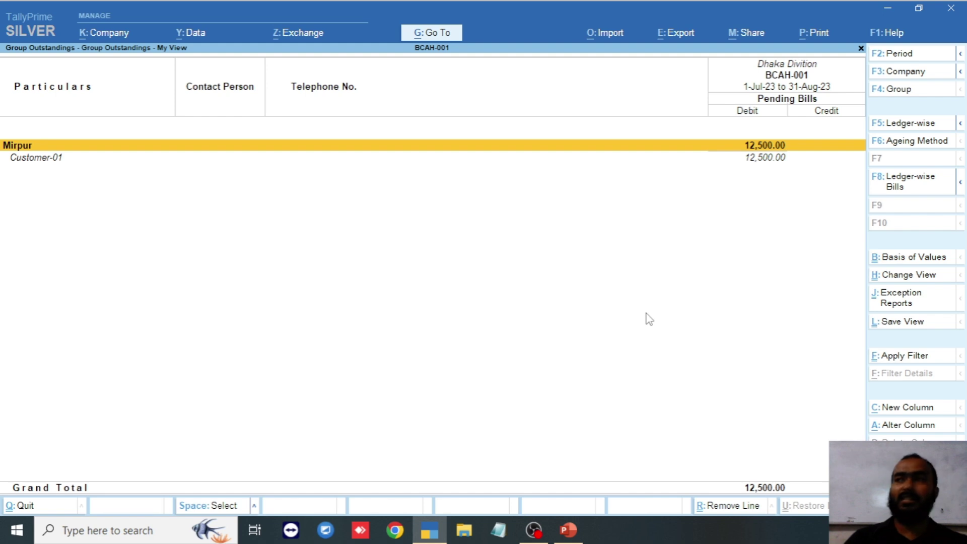
pyautogui.press('Escape')
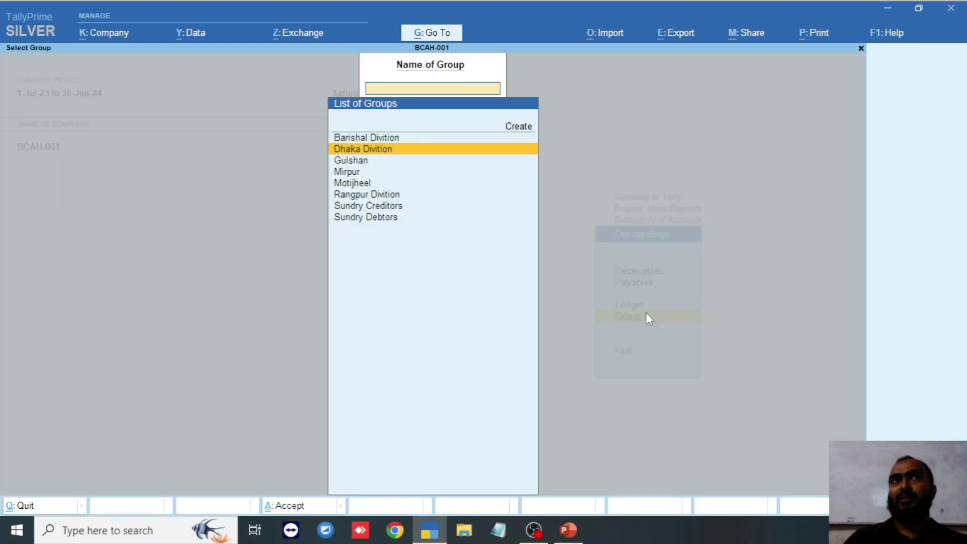
pyautogui.press('Escape')
pyautogui.press('Up')
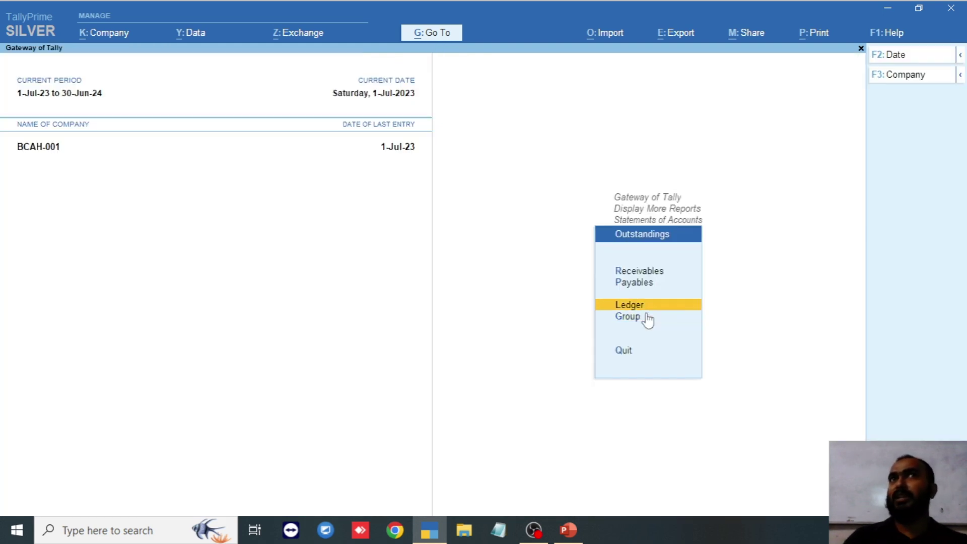
pyautogui.press('Up')
pyautogui.press('Up')
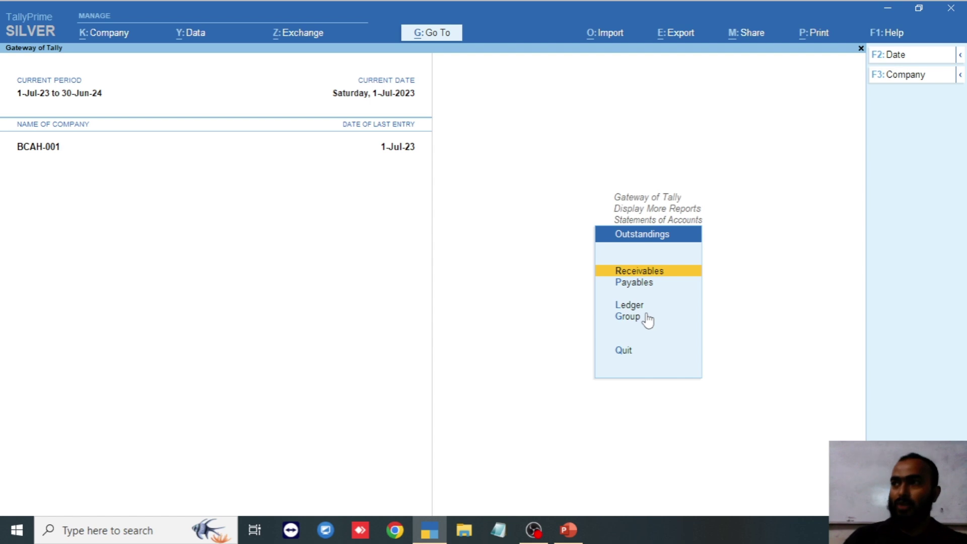
pyautogui.press('Down')
pyautogui.press('Escape')
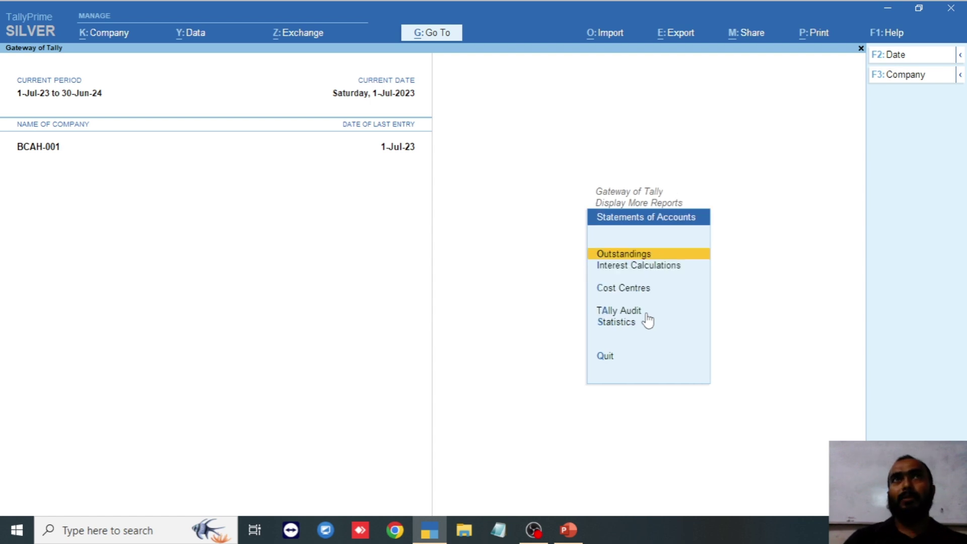
# - Open the Cost Centre Break-up for Project-01 and review its expense rows
pyautogui.press('Down')
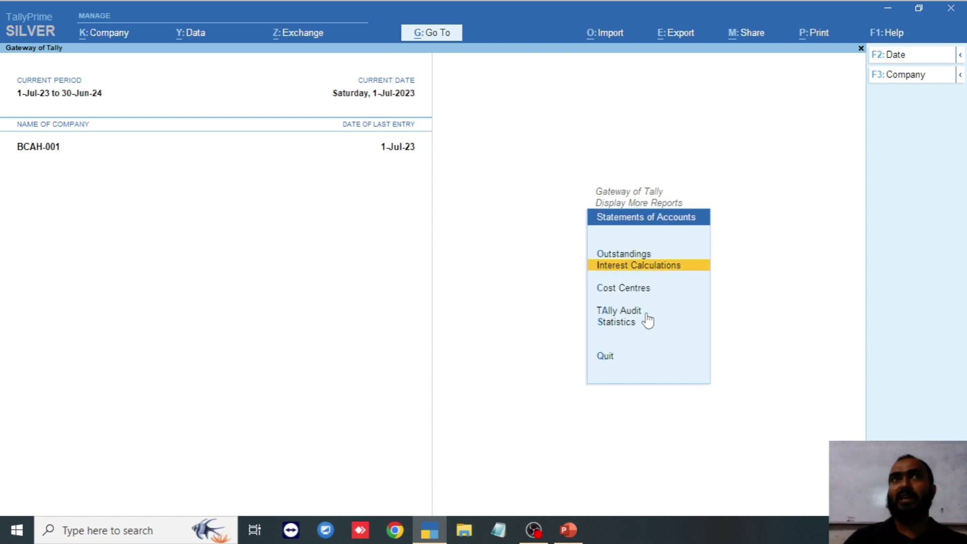
pyautogui.press('Down')
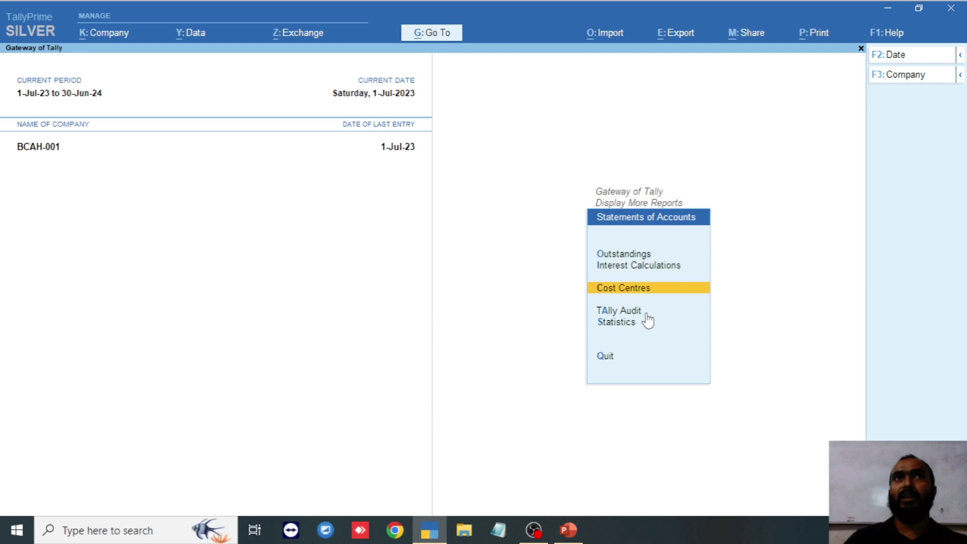
pyautogui.press('Return')
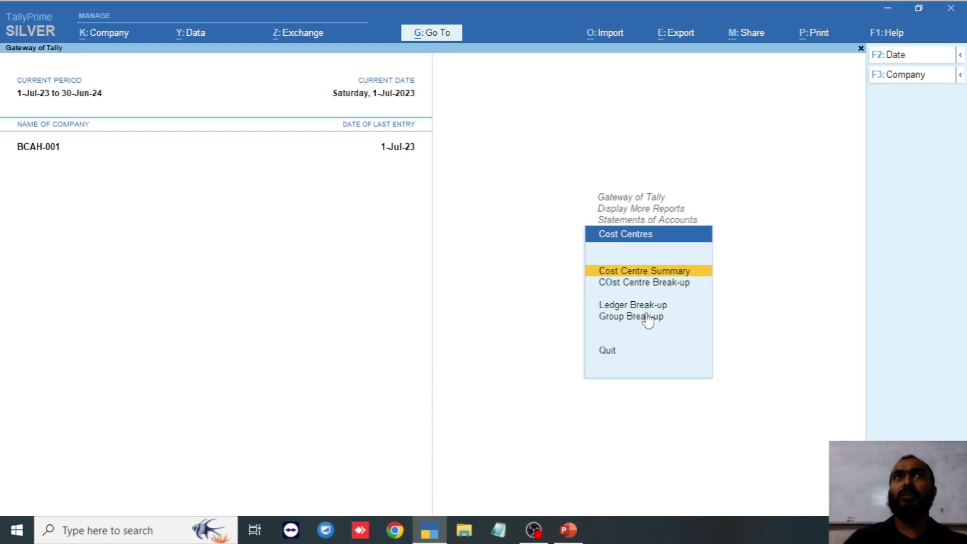
pyautogui.press('Down')
pyautogui.press('Return')
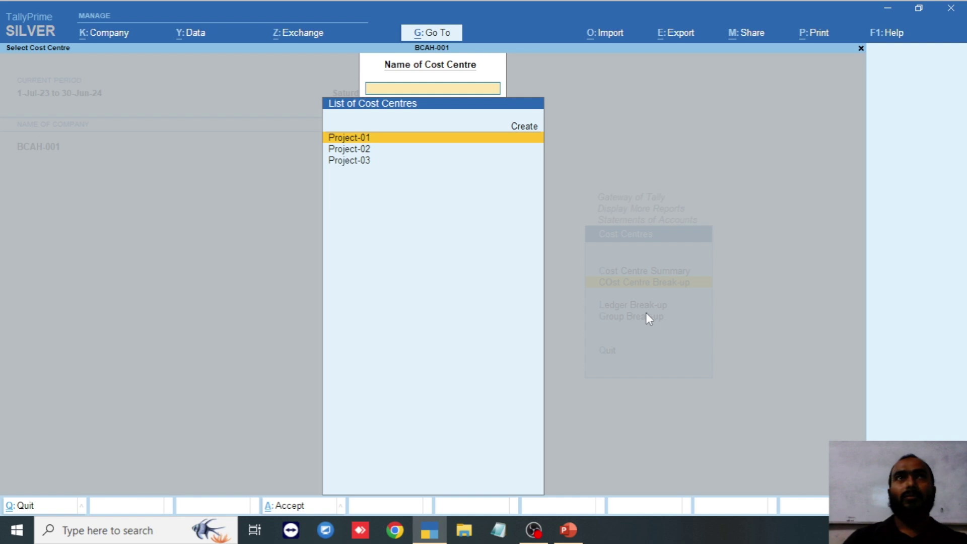
pyautogui.press('Return')
pyautogui.press('Down')
pyautogui.press('Down')
pyautogui.press('Down')
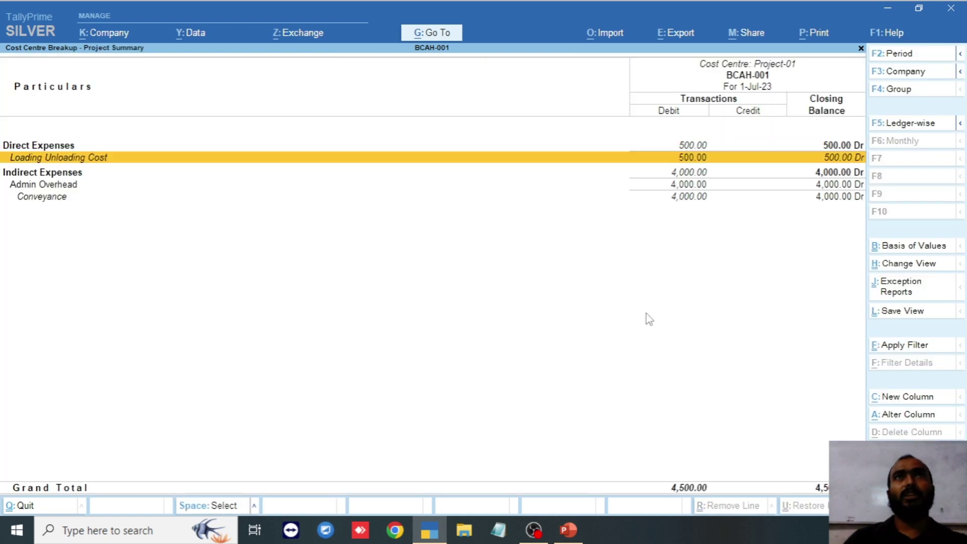
pyautogui.press('Down')
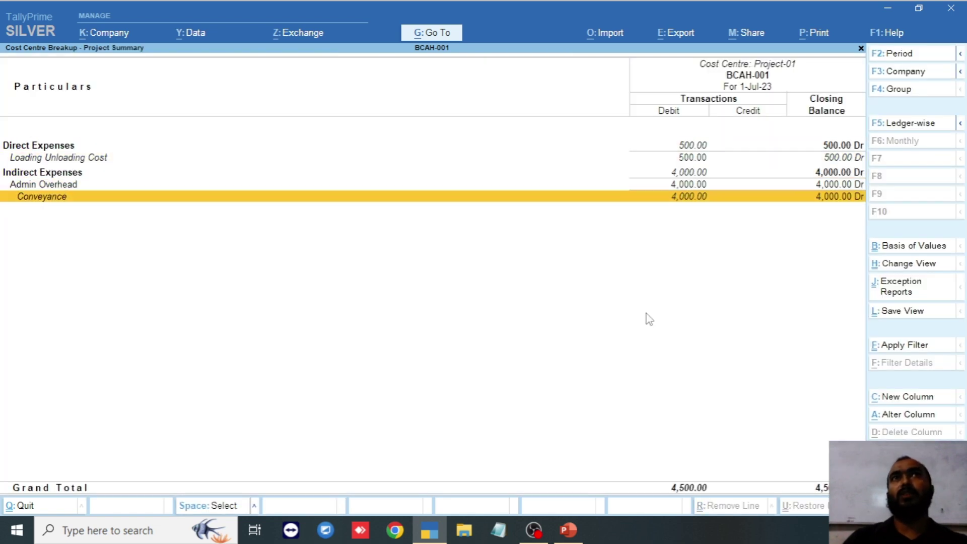
pyautogui.press('Up')
pyautogui.press('Up')
pyautogui.press('Up')
pyautogui.press('Up')
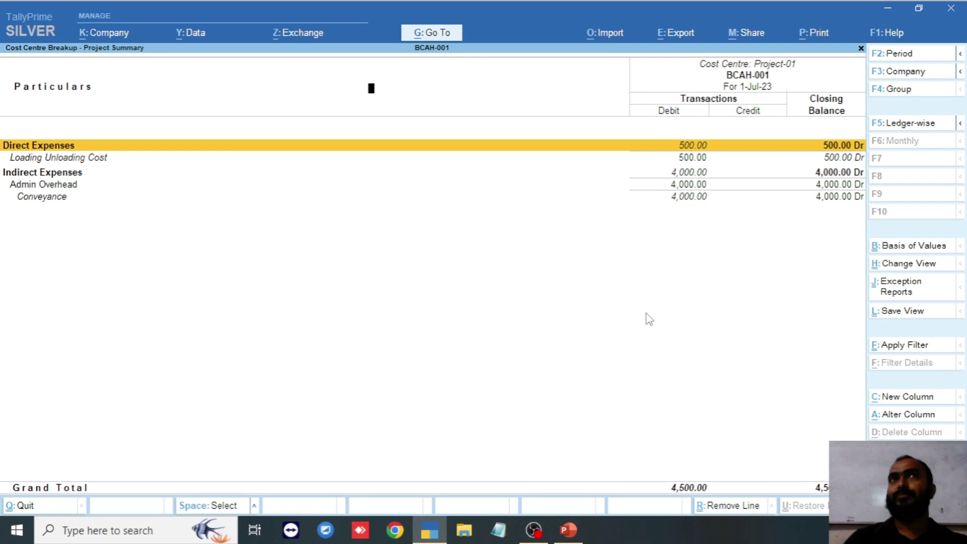
pyautogui.press('Escape')
# - Check the Project-02 and empty Project-03 break-ups, then revisit Project-01's Conveyance row
pyautogui.press('Down')
pyautogui.press('Return')
pyautogui.press('Escape')
pyautogui.press('Down')
pyautogui.press('Return')
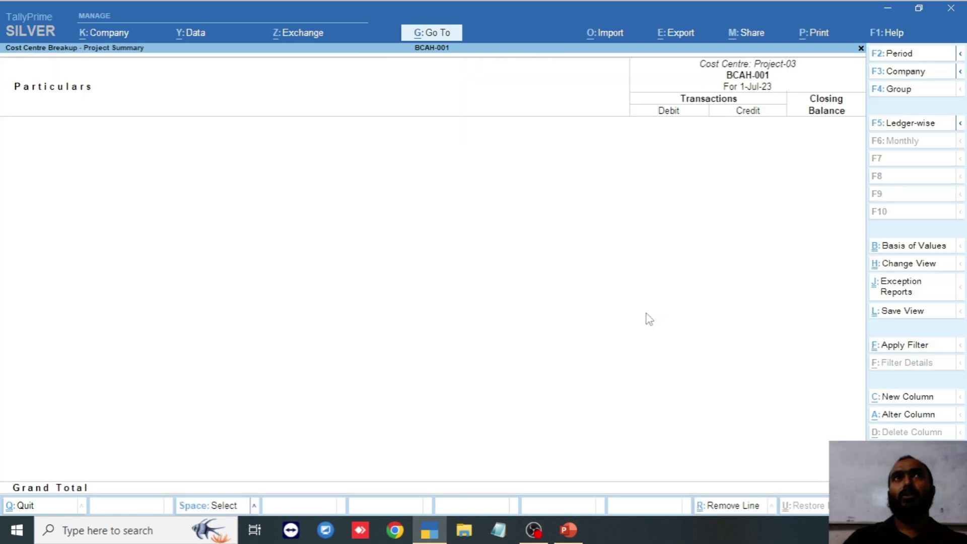
pyautogui.press('Escape')
pyautogui.press('Up')
pyautogui.press('Up')
pyautogui.press('Return')
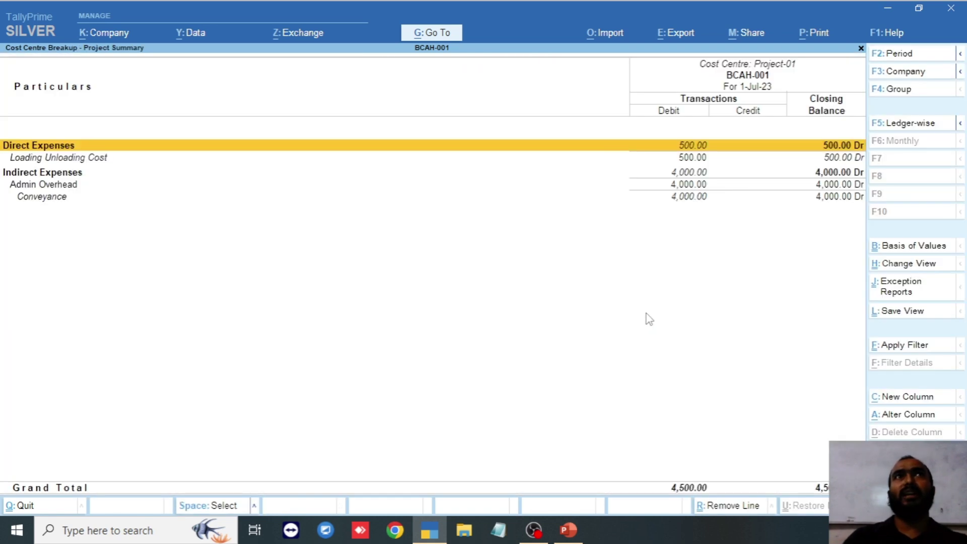
pyautogui.press('Down')
pyautogui.press('Down')
pyautogui.press('Down')
pyautogui.press('Down')
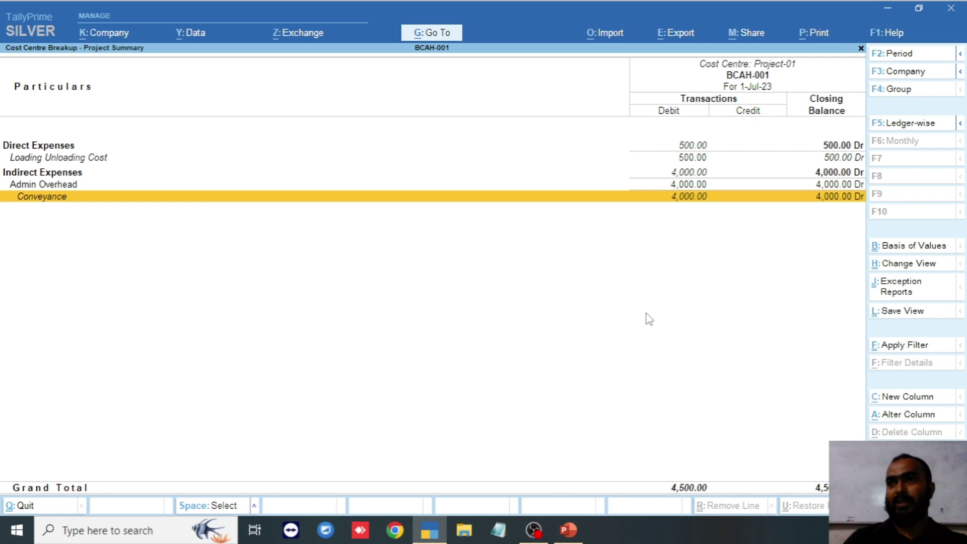
pyautogui.press('Escape')
pyautogui.press('Escape')
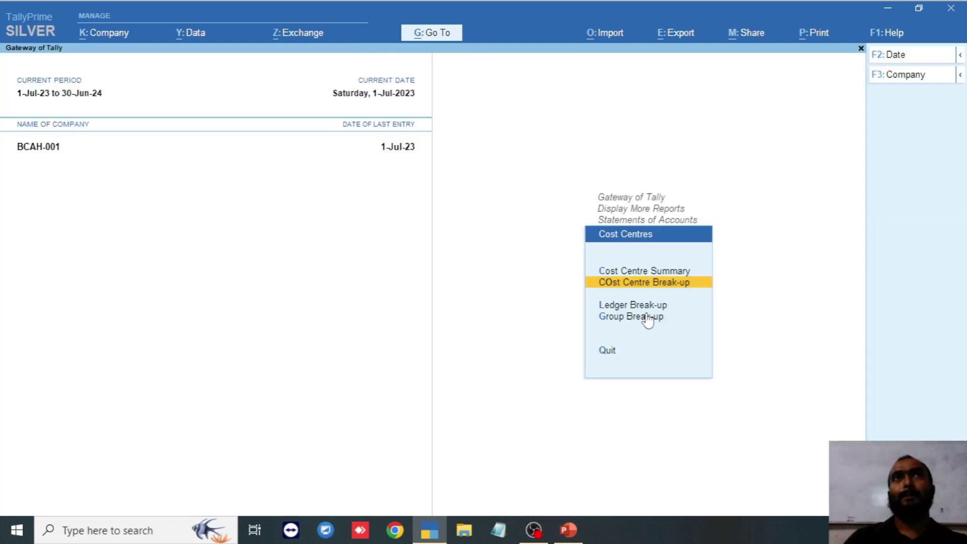
# - Show the Conveyance ledger's cost centre break-up, with Project-01 at 4,000.00 Dr
pyautogui.press('Down')
pyautogui.press('Return')
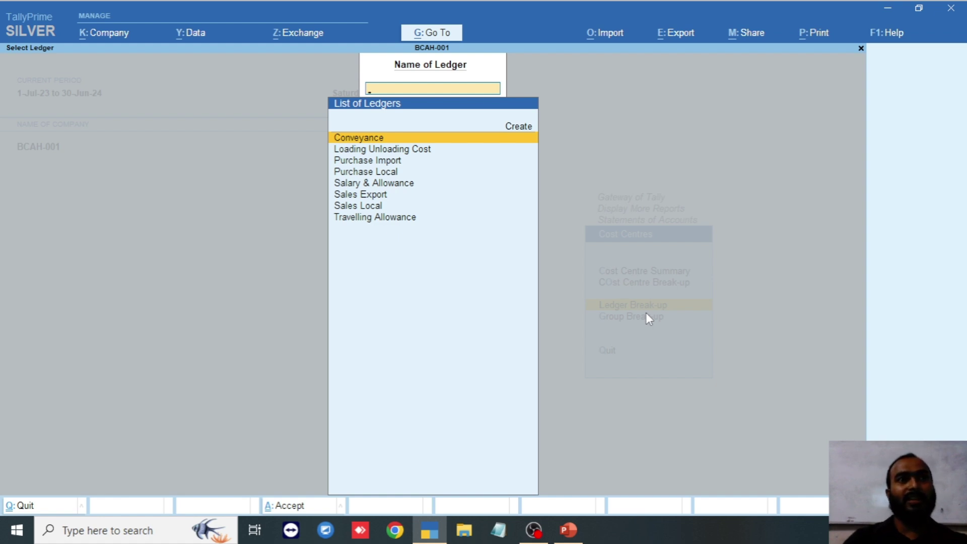
pyautogui.press('Return')
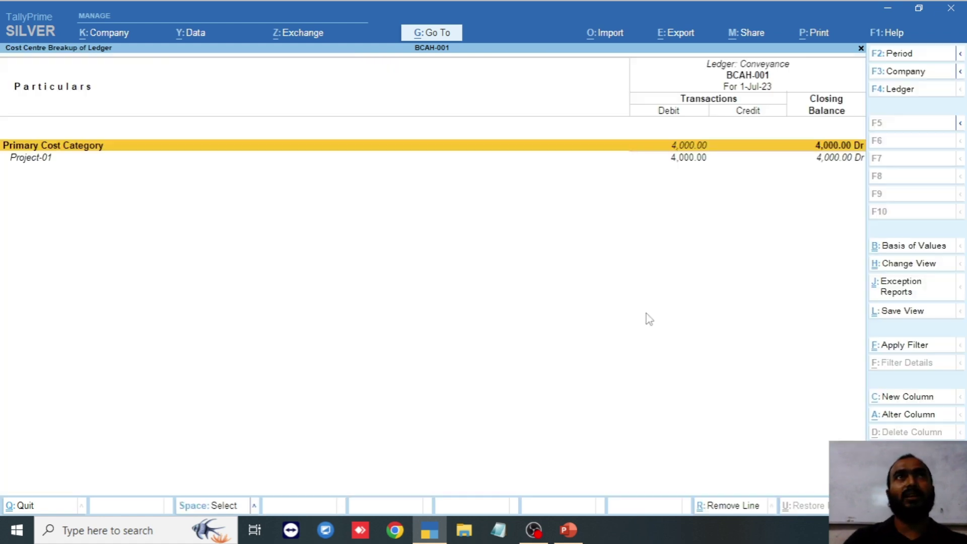
pyautogui.press('Down')
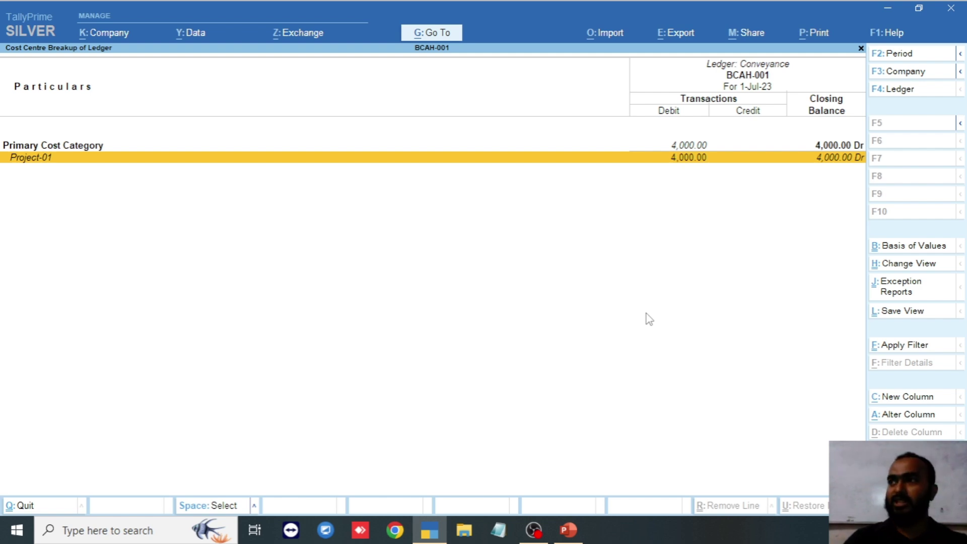
pyautogui.press('Escape')
pyautogui.press('Escape')
pyautogui.press('Escape')
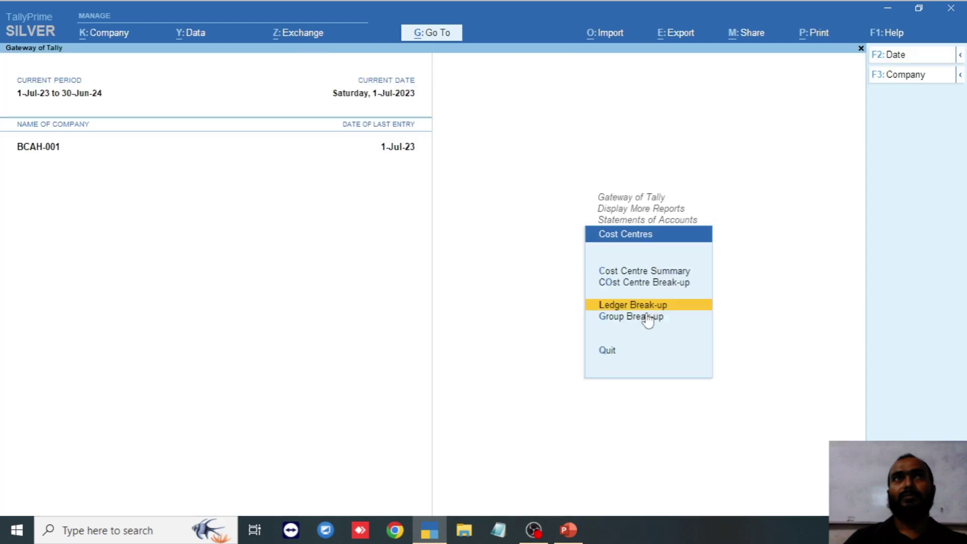
# - Browse the Group Break-up group list, then return to Statements of Accounts on Tally Audit
pyautogui.press('Down')
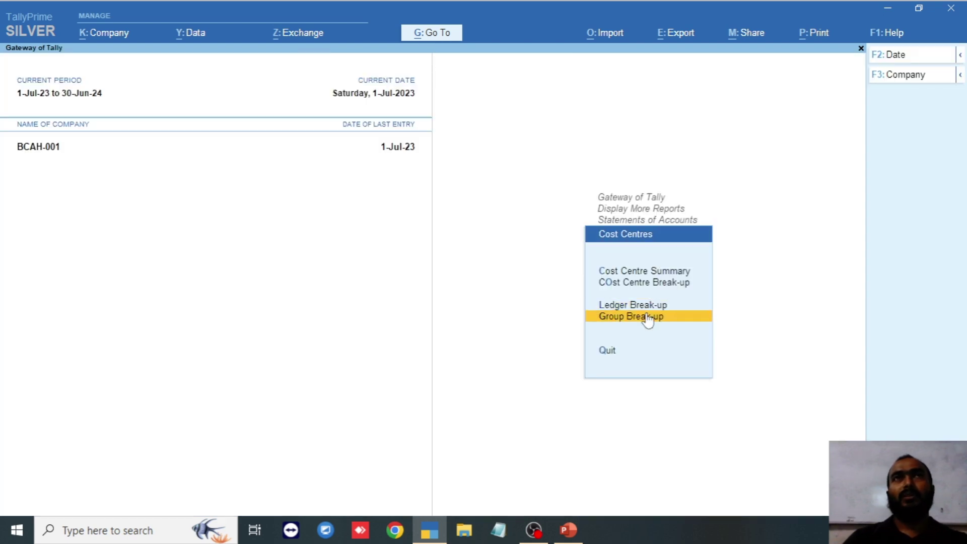
pyautogui.click(647, 317)
pyautogui.press('Down')
pyautogui.press('Down')
pyautogui.press('Down')
pyautogui.press('Down')
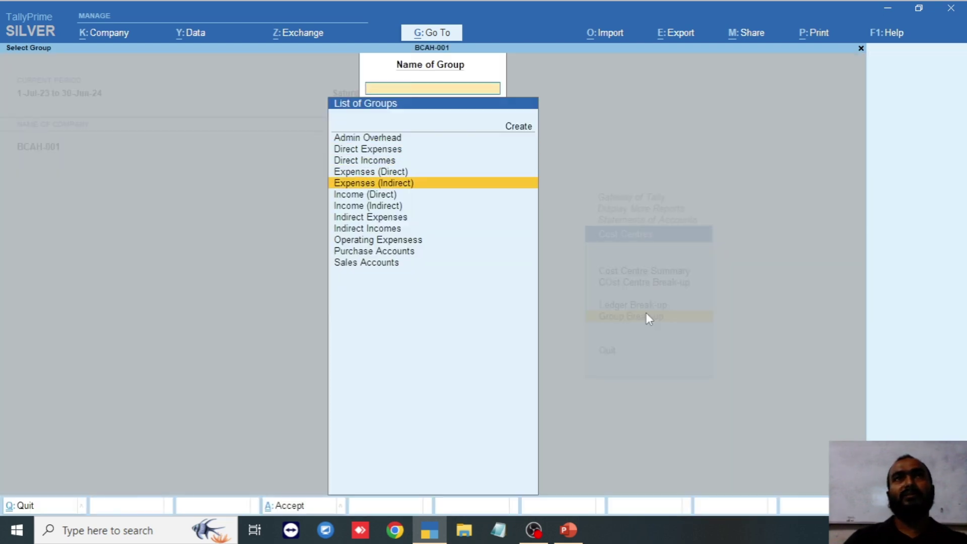
pyautogui.press('Escape')
pyautogui.press('Escape')
pyautogui.press('Down')
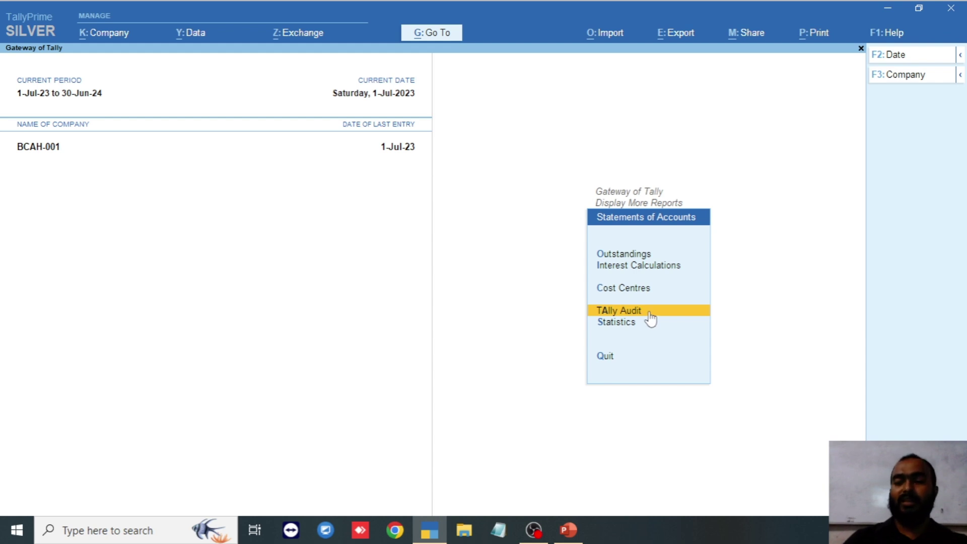
# - Review the admin user's audit statistics: 28 entries, 18 ledgers and 10 vouchers
pyautogui.click(649, 313)
pyautogui.press('Down')
pyautogui.press('Down')
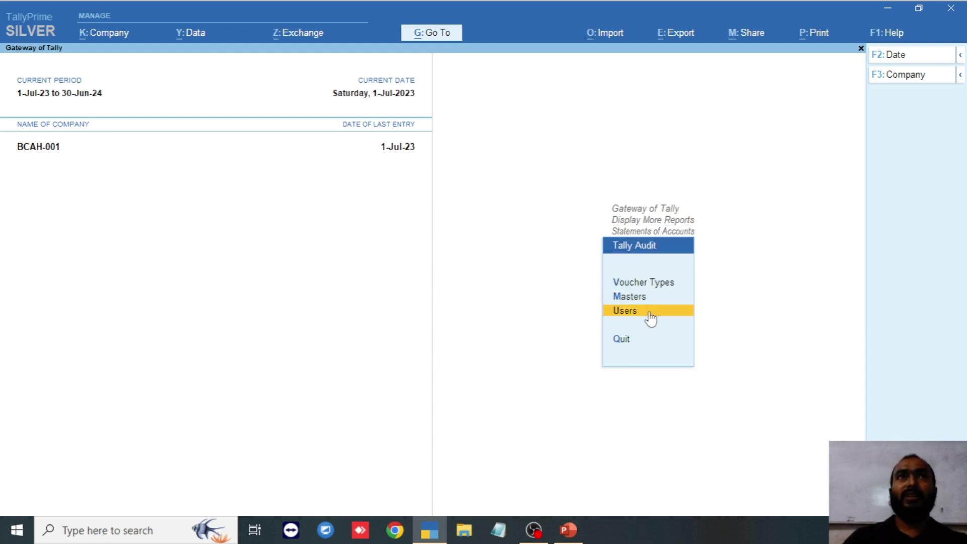
pyautogui.click(650, 313)
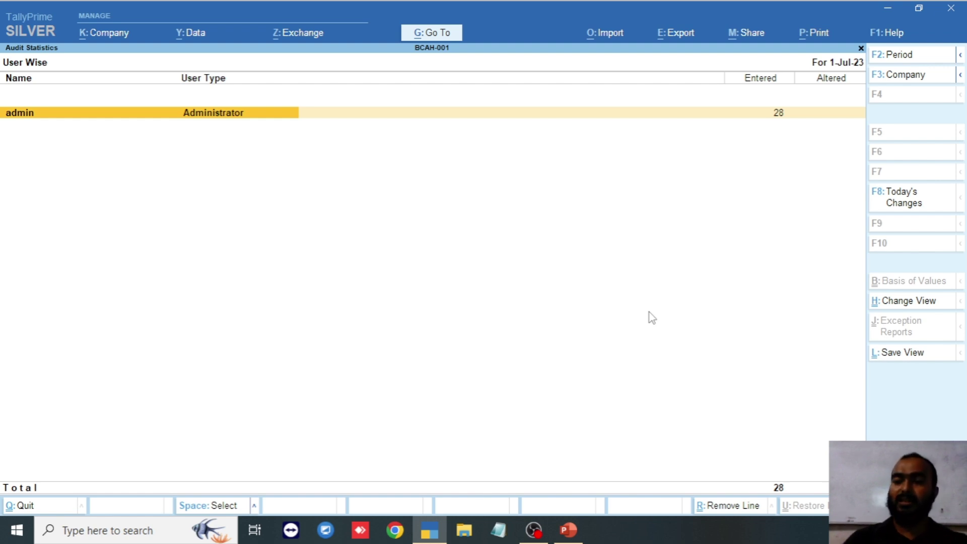
pyautogui.press('Return')
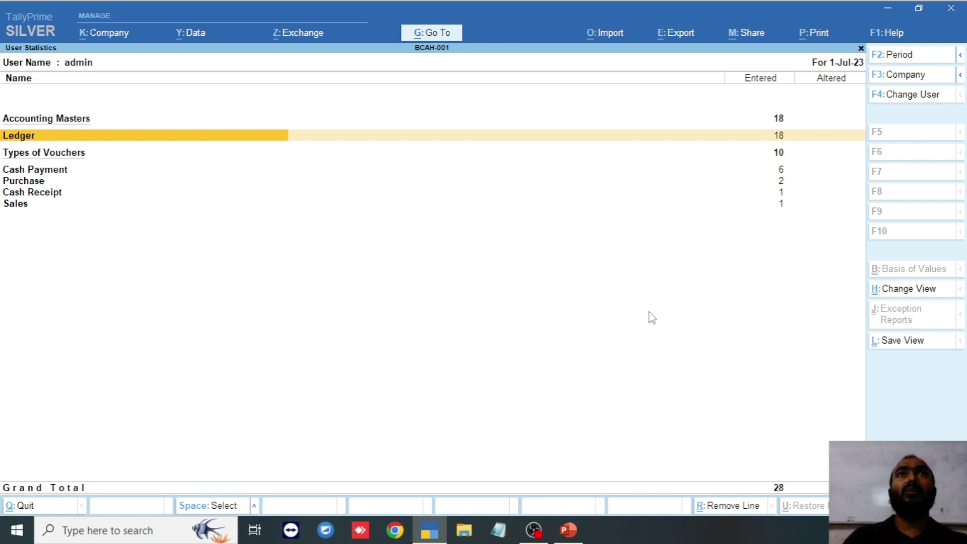
pyautogui.press('Down')
pyautogui.press('Down')
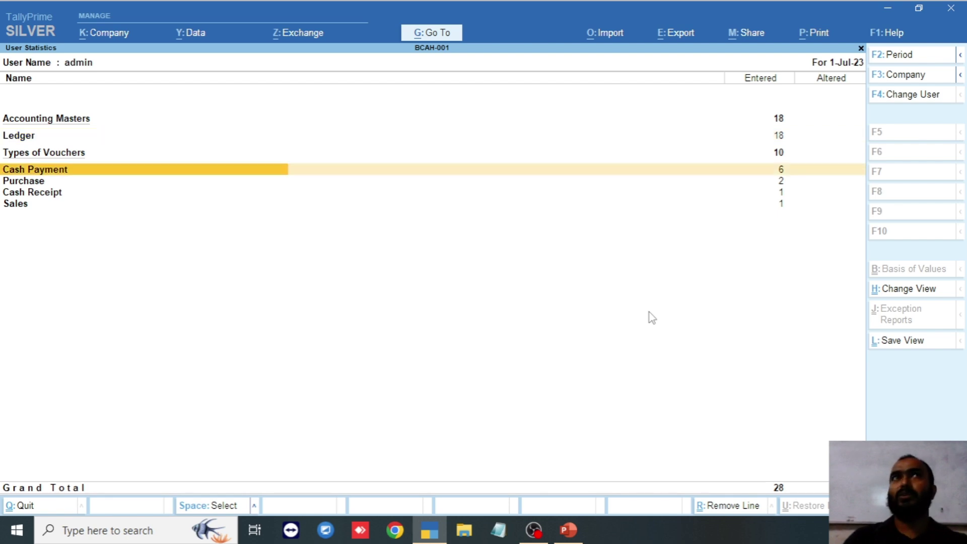
pyautogui.press('Escape')
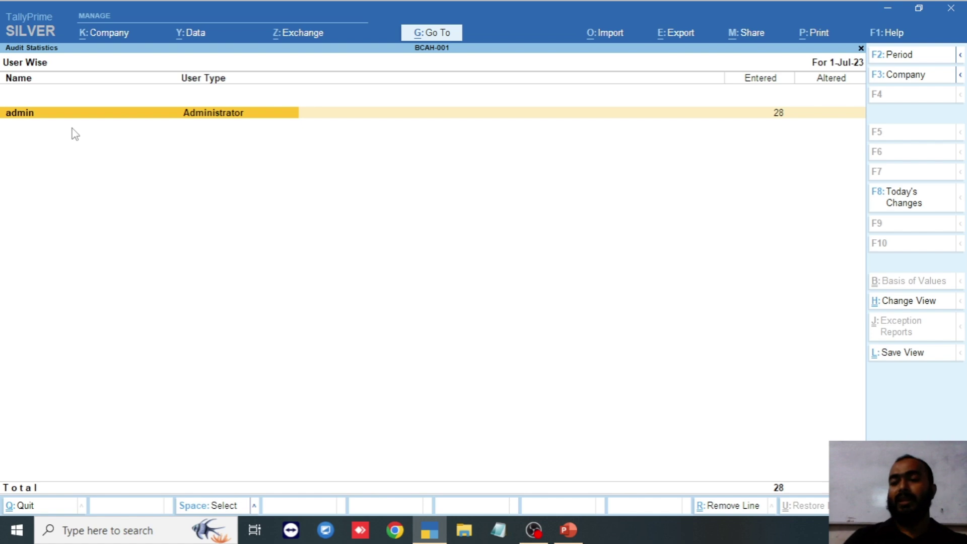
pyautogui.press('Return')
pyautogui.press('Down')
pyautogui.press('Down')
pyautogui.press('Down')
pyautogui.press('Down')
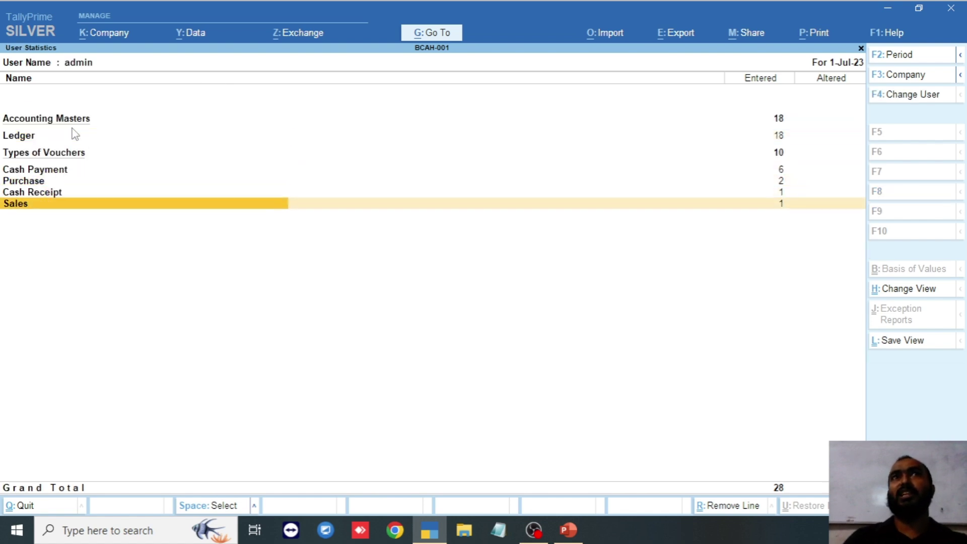
pyautogui.press('Up')
pyautogui.press('Up')
pyautogui.press('Up')
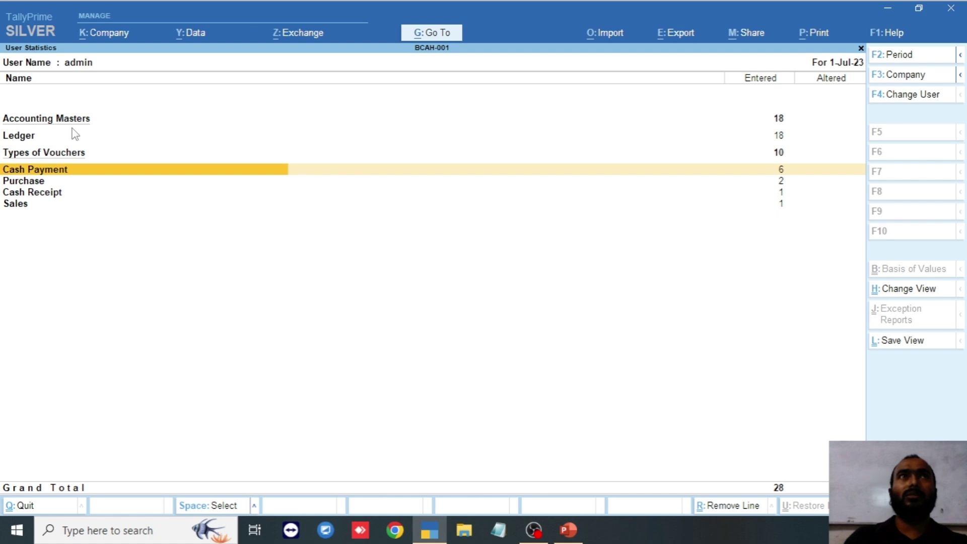
pyautogui.press('Up')
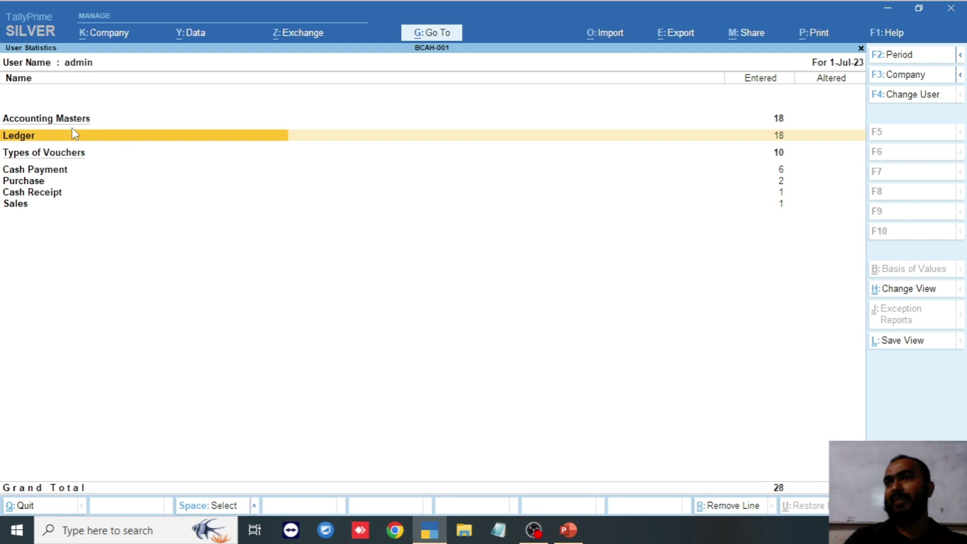
pyautogui.press('Escape')
pyautogui.press('Escape')
# - Check the company Statistics report showing 15 vouchers and 18 ledgers, down to Stock Journal
pyautogui.press('Down')
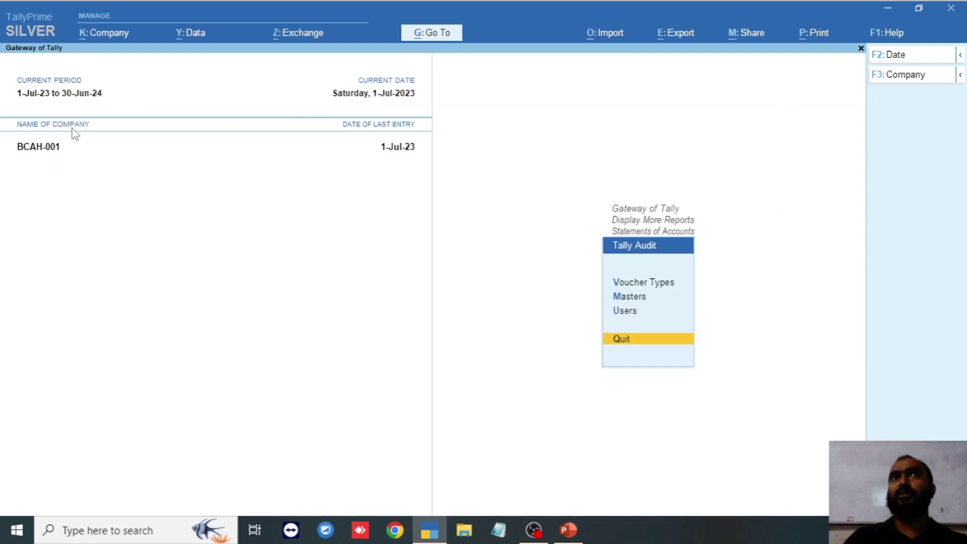
pyautogui.press('Up')
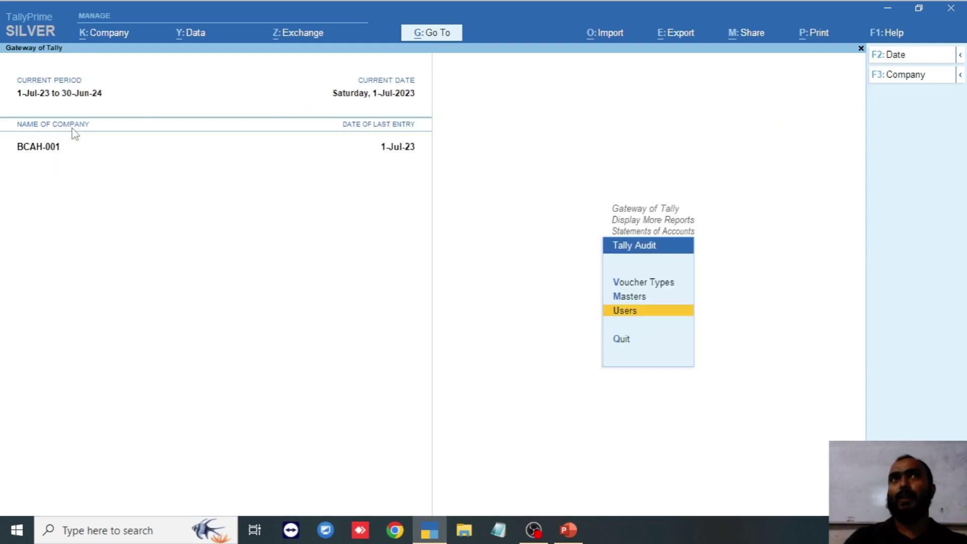
pyautogui.press('Escape')
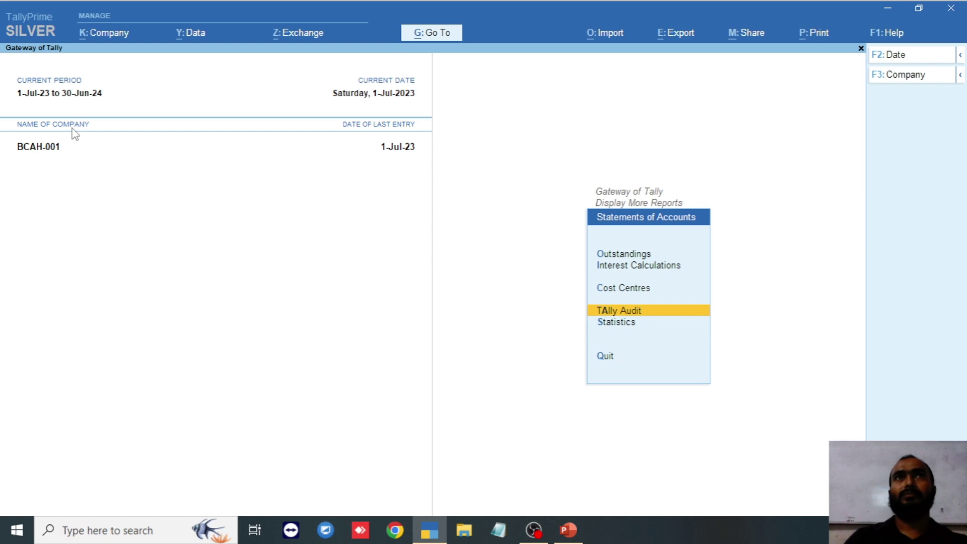
pyautogui.press('Down')
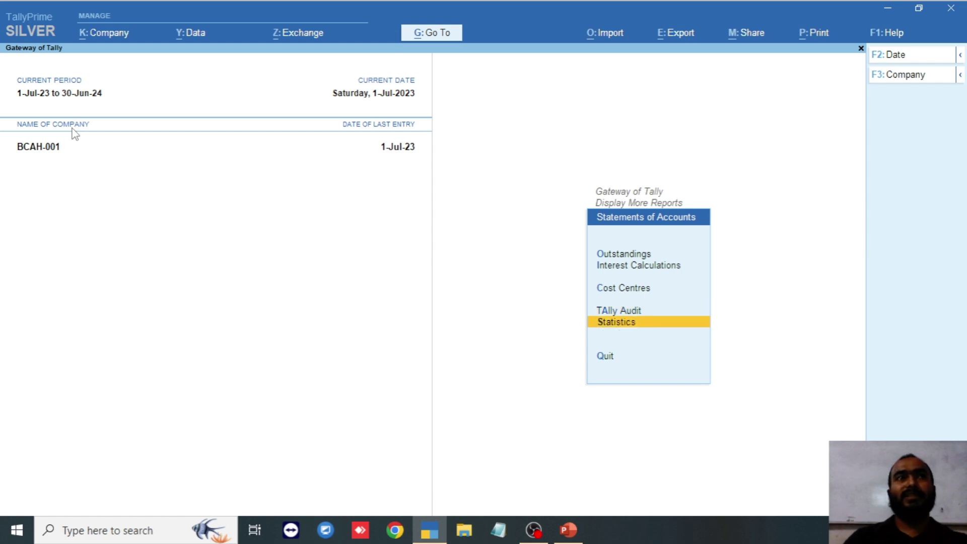
pyautogui.press('Return')
pyautogui.press('Down')
pyautogui.press('Down')
pyautogui.press('Down')
pyautogui.press('Down')
pyautogui.press('Down')
pyautogui.press('Down')
pyautogui.press('Down')
pyautogui.press('Down')
pyautogui.press('Down')
pyautogui.press('Down')
pyautogui.press('Down')
pyautogui.press('Down')
pyautogui.press('Down')
pyautogui.press('Down')
pyautogui.press('Down')
pyautogui.press('Down')
pyautogui.press('Down')
pyautogui.press('Down')
pyautogui.press('Down')
pyautogui.press('Down')
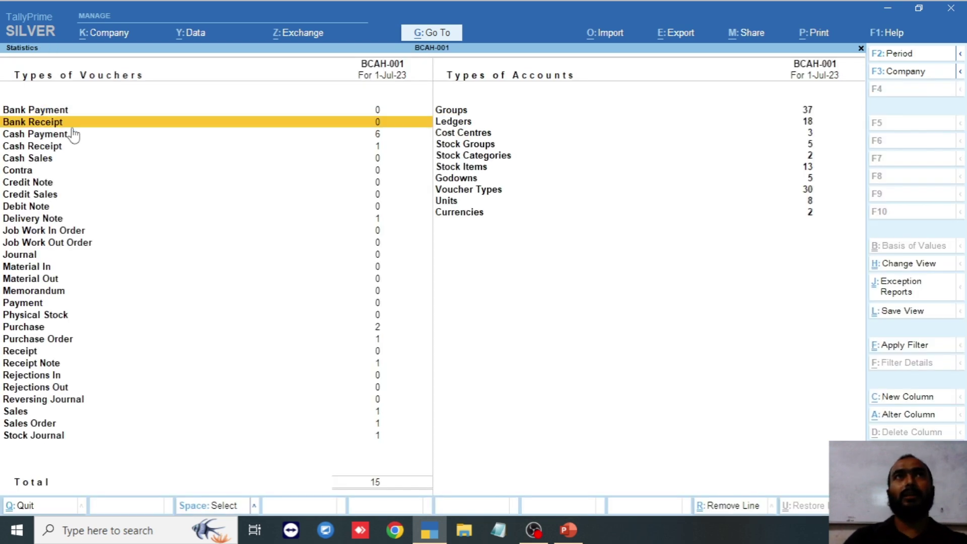
pyautogui.press('Up')
pyautogui.press('Up')
pyautogui.press('Up')
pyautogui.press('Up')
pyautogui.press('Up')
pyautogui.press('Up')
pyautogui.press('Up')
pyautogui.press('Up')
pyautogui.press('Up')
pyautogui.press('Up')
pyautogui.press('Up')
pyautogui.press('Up')
pyautogui.press('Up')
pyautogui.press('Up')
pyautogui.press('Up')
pyautogui.press('Up')
pyautogui.press('Up')
pyautogui.press('Up')
pyautogui.press('Up')
pyautogui.press('Up')
pyautogui.press('Up')
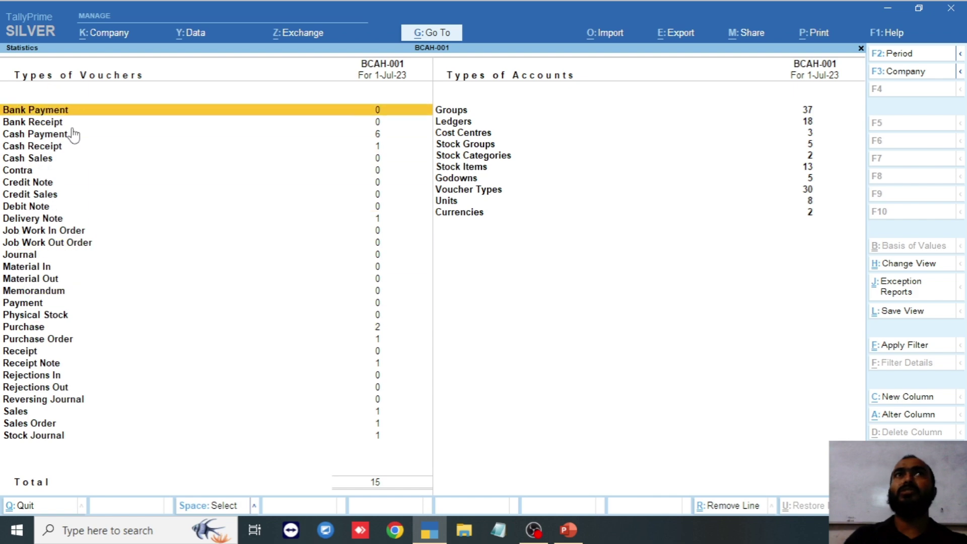
pyautogui.press('Down')
pyautogui.press('Down')
pyautogui.press('Down')
pyautogui.press('Down')
pyautogui.press('Down')
pyautogui.press('Down')
pyautogui.press('Down')
pyautogui.press('Down')
pyautogui.press('Down')
pyautogui.press('Down')
pyautogui.press('Down')
pyautogui.press('Down')
pyautogui.press('Down')
pyautogui.press('Down')
pyautogui.press('Down')
pyautogui.press('Down')
pyautogui.press('Down')
pyautogui.press('Down')
pyautogui.press('Down')
pyautogui.press('Down')
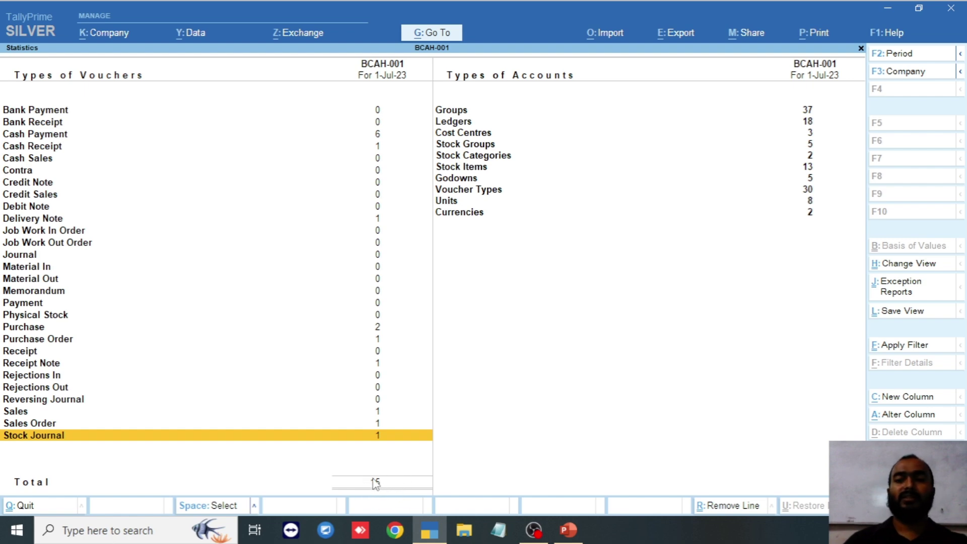
pyautogui.press('Escape')
pyautogui.press('Escape')
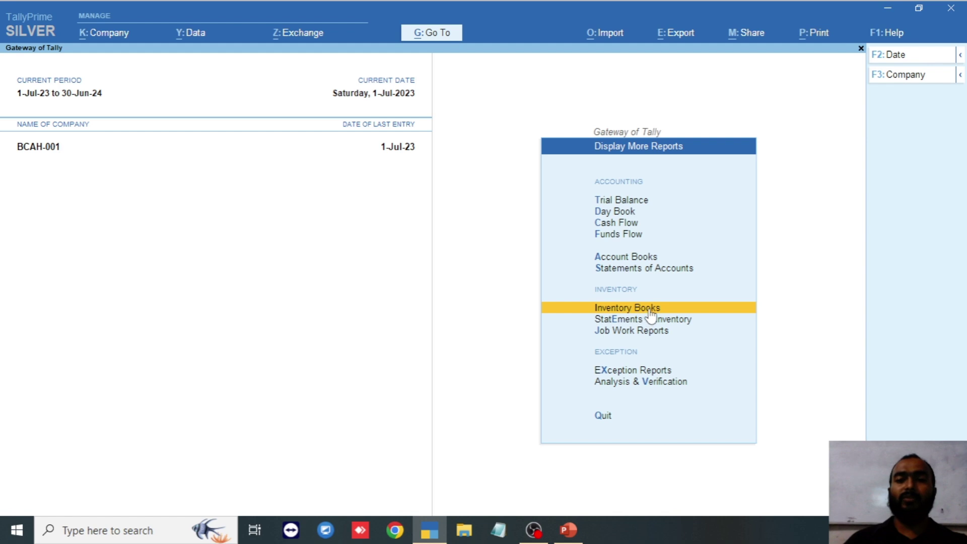
# - View monthly stock item summaries for Dry Cake (30.00 kg) and Costip (12,960 pcs)
pyautogui.click(650, 311)
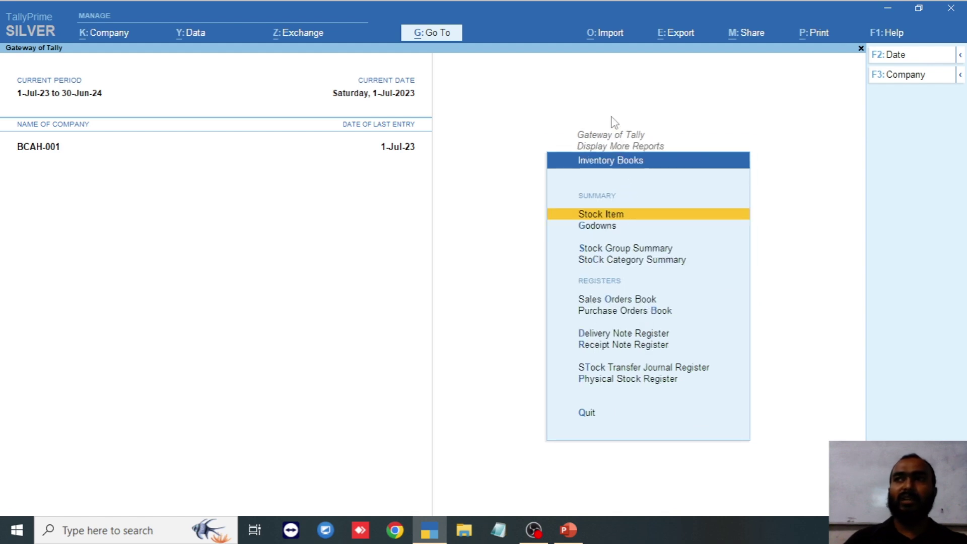
pyautogui.click(612, 216)
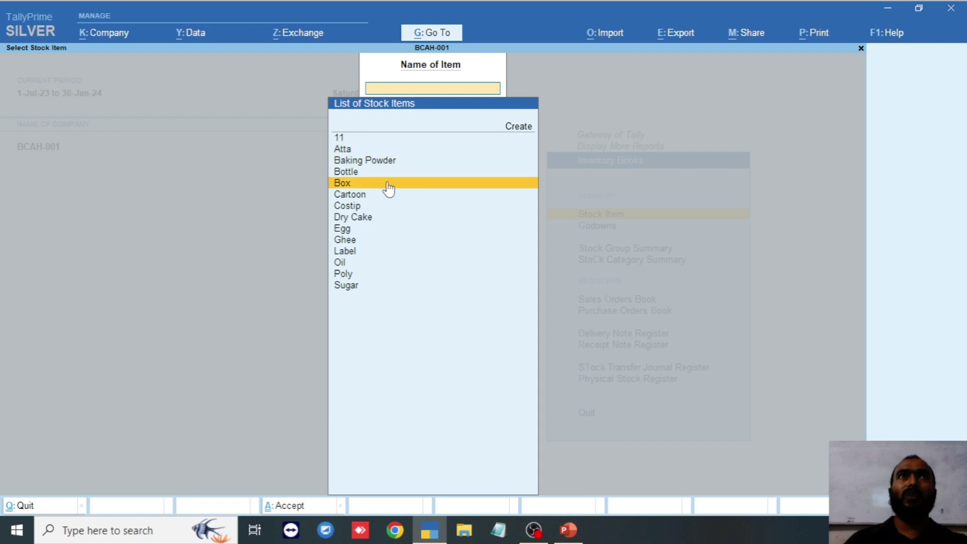
pyautogui.click(385, 222)
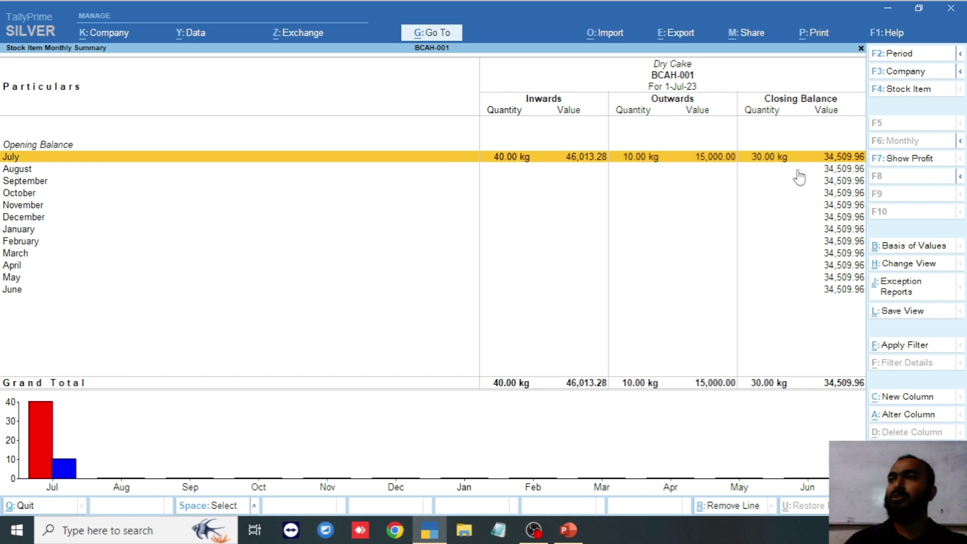
pyautogui.press('Escape')
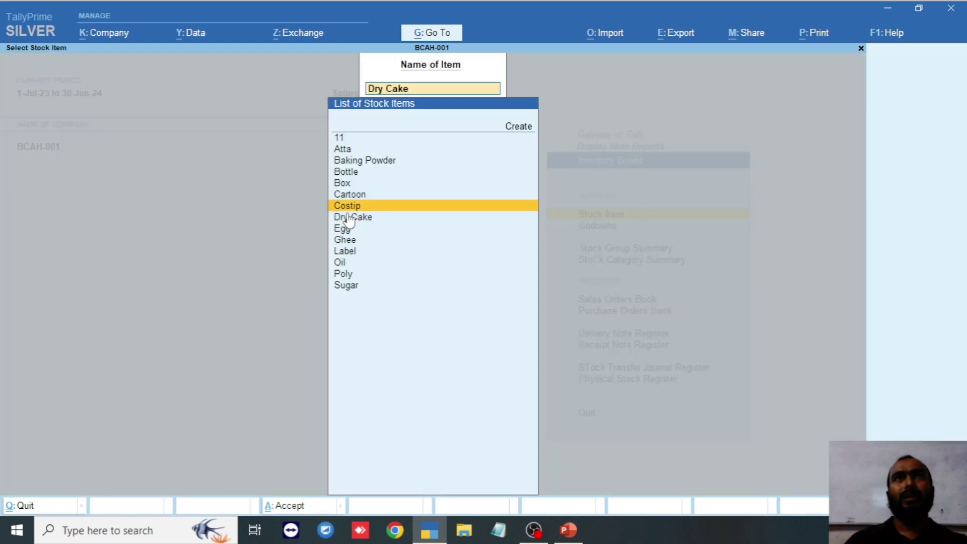
pyautogui.click(353, 207)
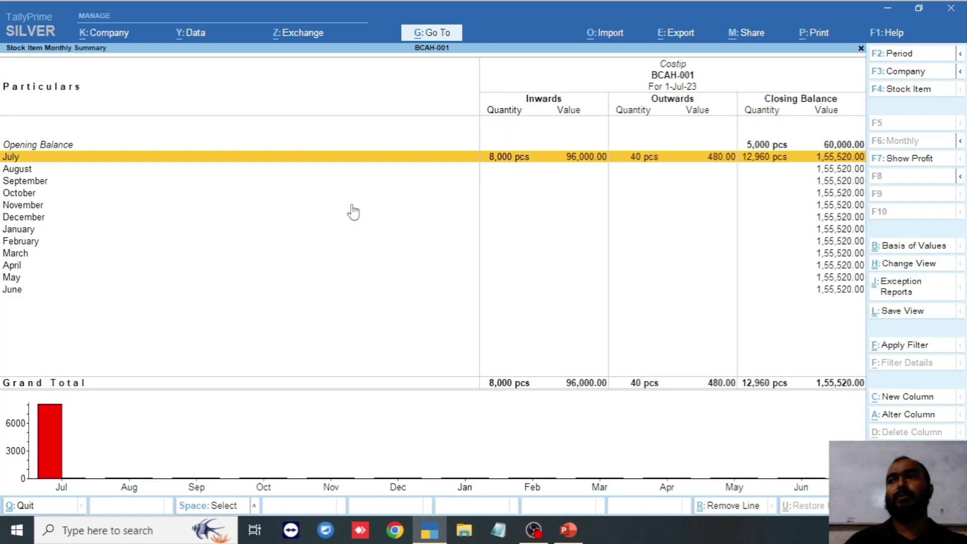
pyautogui.press('Escape')
pyautogui.press('Escape')
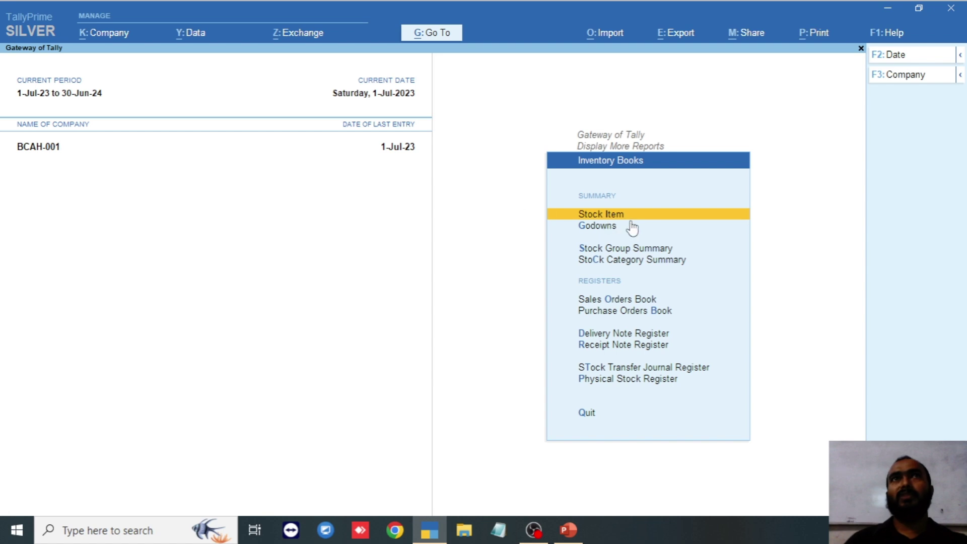
# - Review the Factory godown summary: Raw Materials closing at 6,15,000.00, including 5,005 kg Sugar
pyautogui.click(598, 231)
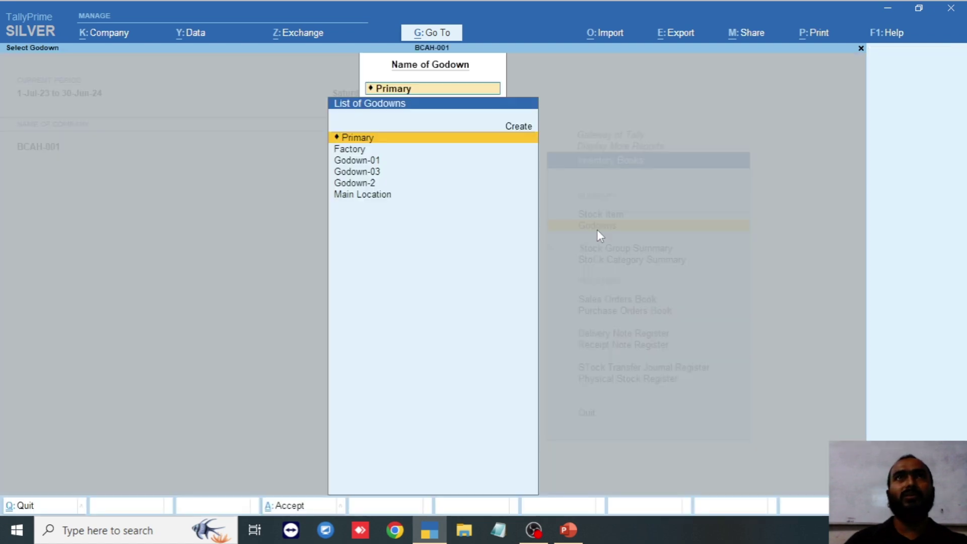
pyautogui.press('Down')
pyautogui.press('Down')
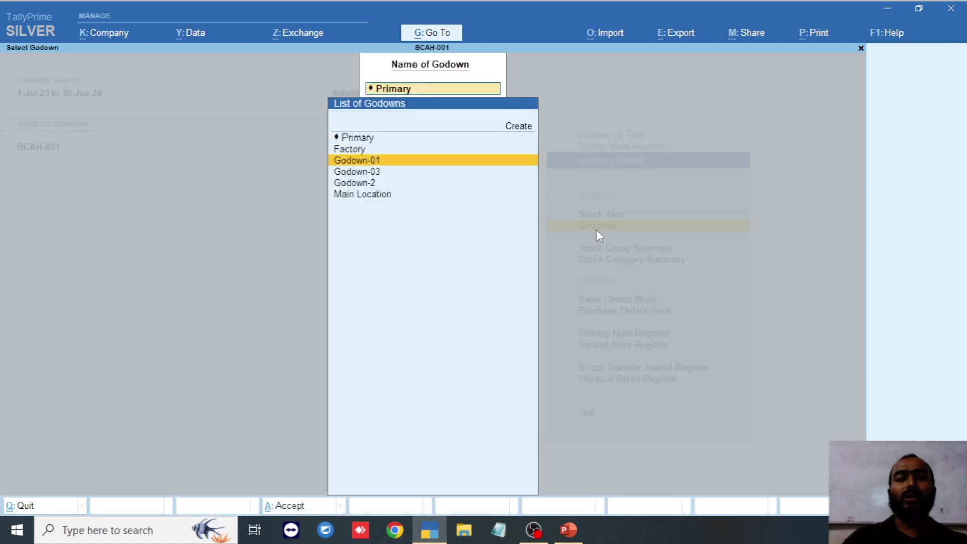
pyautogui.press('Up')
pyautogui.press('Return')
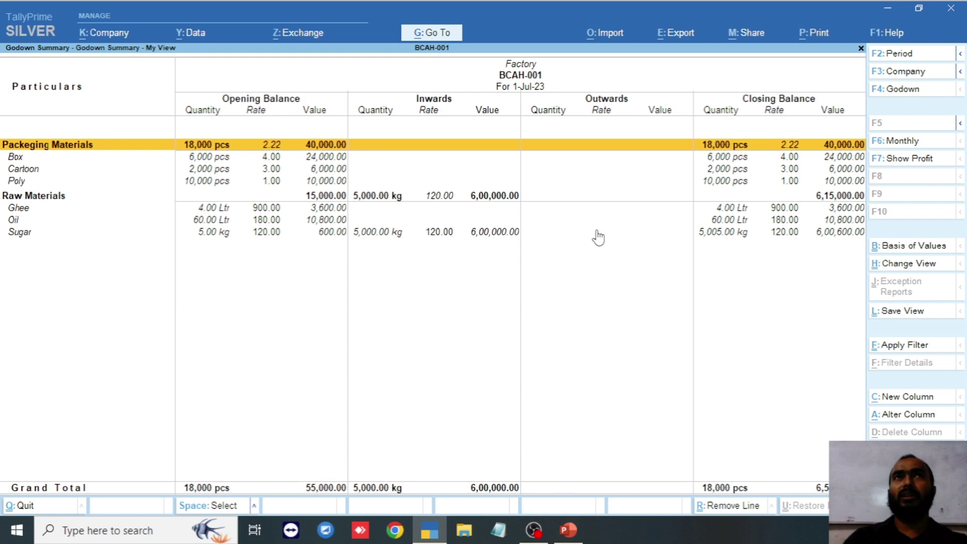
pyautogui.press('Down')
pyautogui.press('Down')
pyautogui.press('Down')
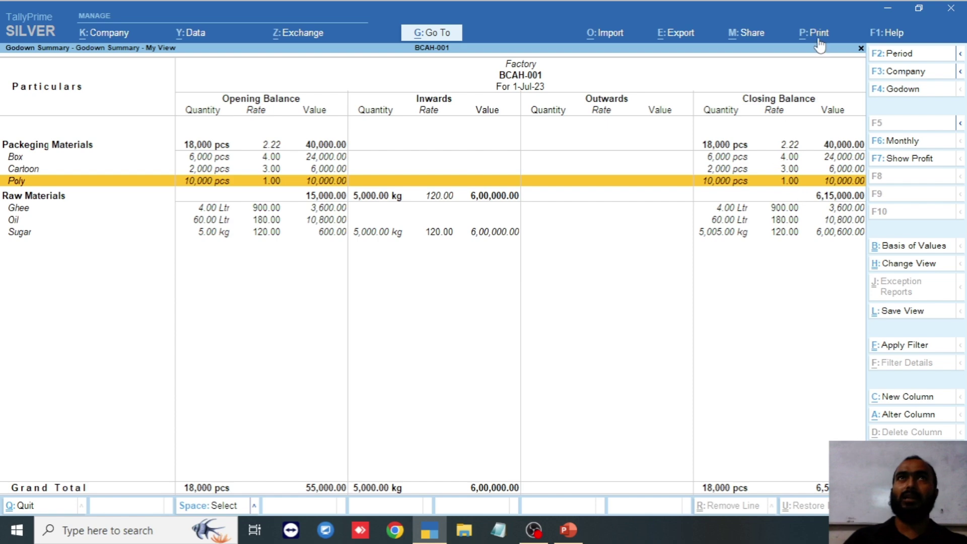
pyautogui.press('Escape')
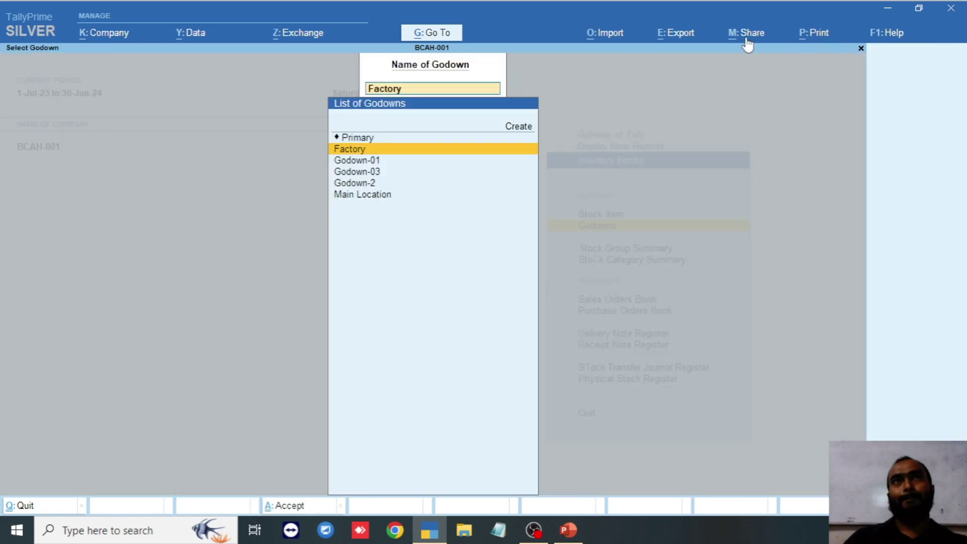
pyautogui.press('Escape')
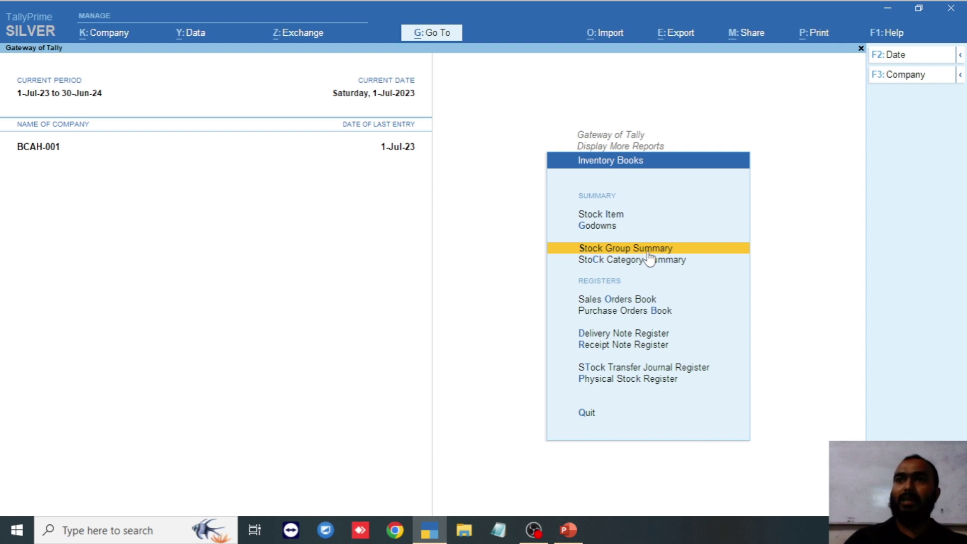
pyautogui.click(628, 249)
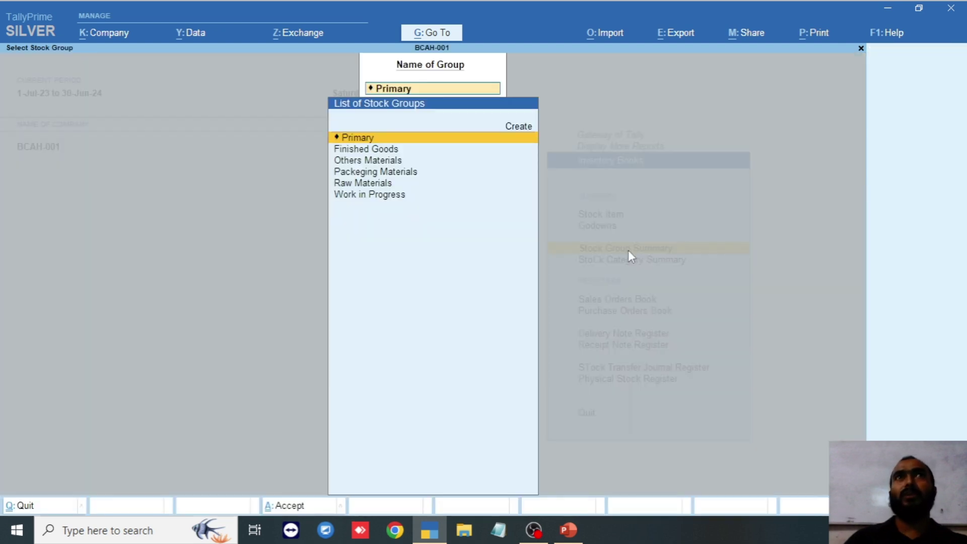
pyautogui.press('Down')
pyautogui.press('Up')
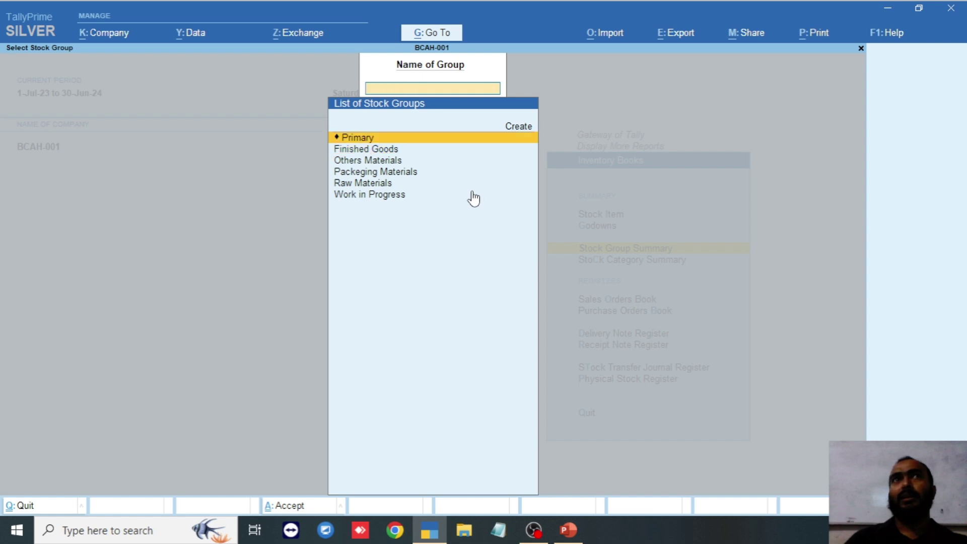
pyautogui.press('Escape')
pyautogui.click(643, 267)
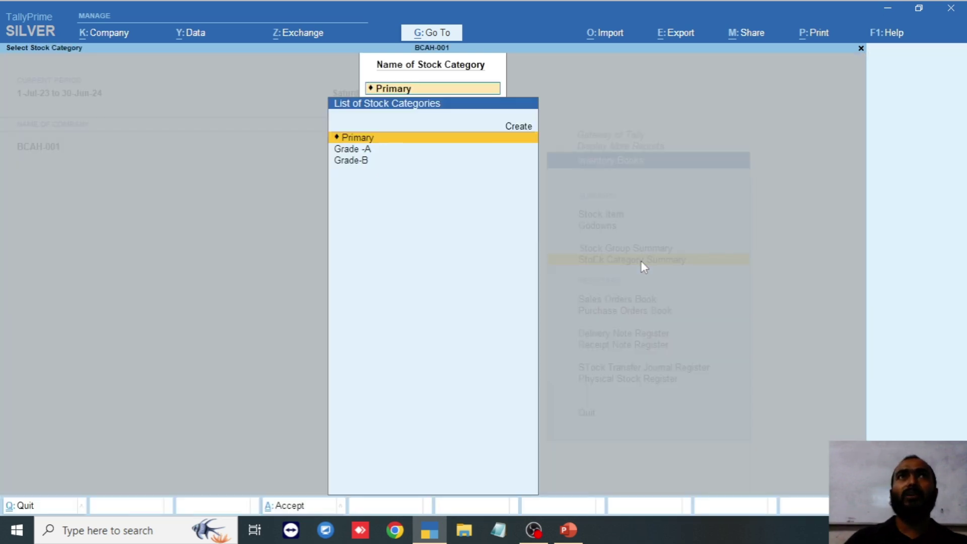
pyautogui.press('Down')
pyautogui.press('Down')
pyautogui.press('Up')
pyautogui.press('Up')
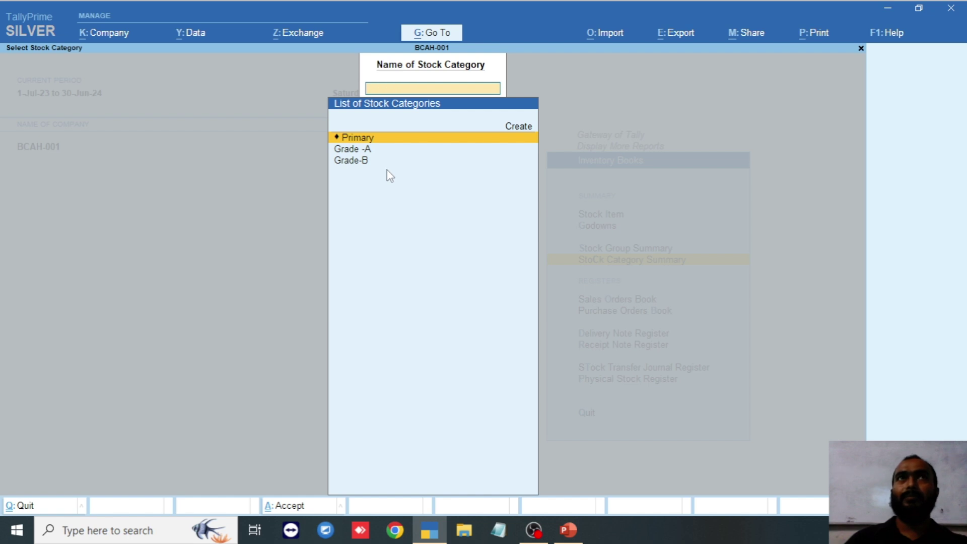
pyautogui.press('Escape')
pyautogui.press('Down')
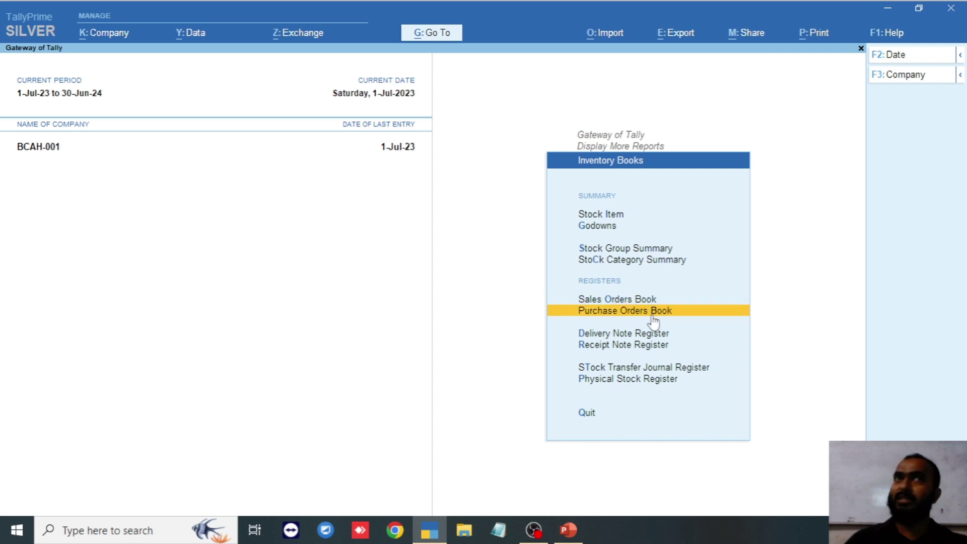
# - Look over the Receipt Note Register
pyautogui.click(681, 341)
pyautogui.scroll(-5, 223, 257)
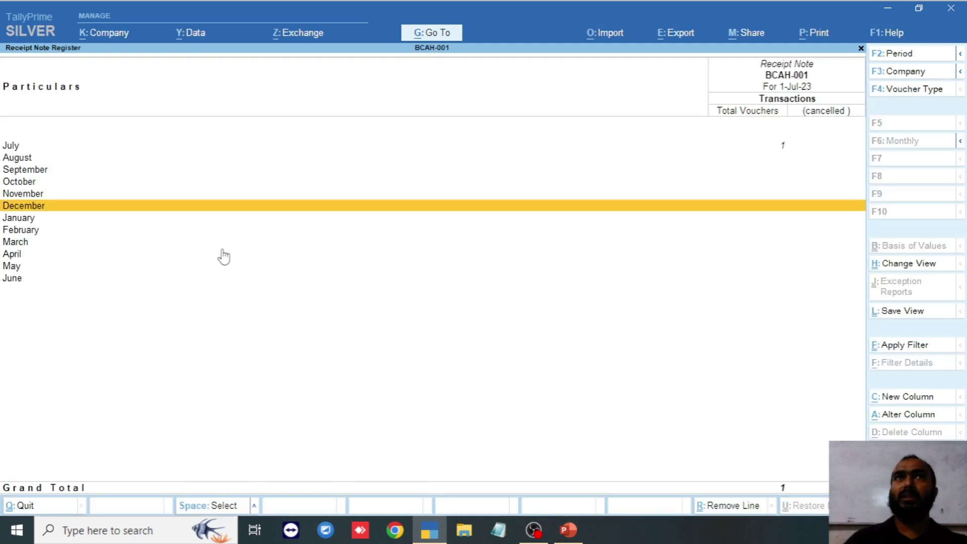
pyautogui.scroll(2, 223, 257)
pyautogui.scroll(-3, 223, 257)
pyautogui.press('Escape')
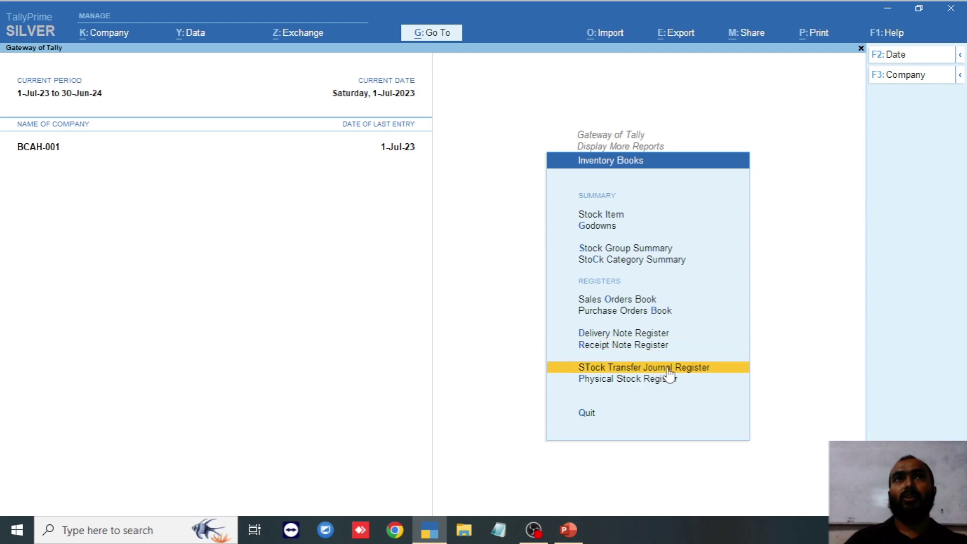
# - Check the Stock Transfer Journal and Physical Stock Registers, then leave Inventory Books
pyautogui.click(699, 373)
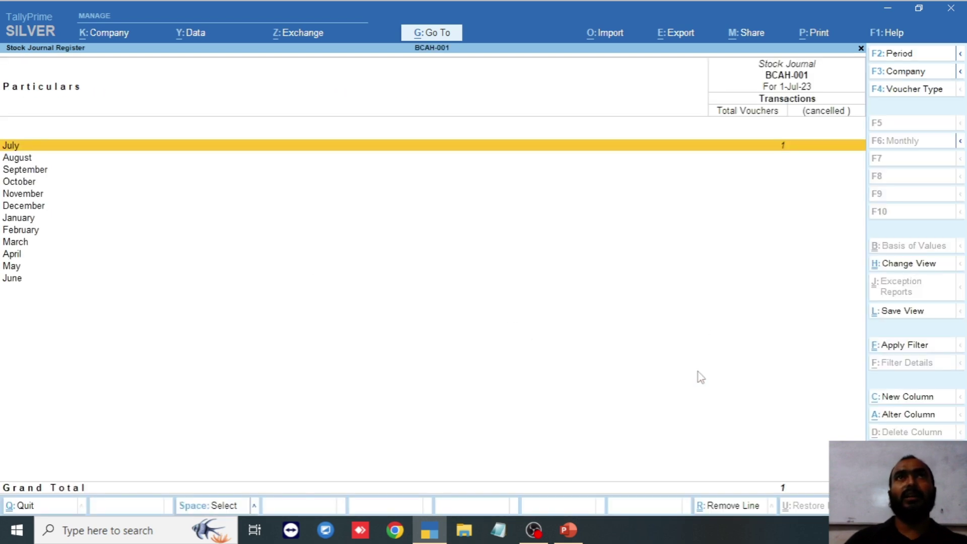
pyautogui.press('Escape')
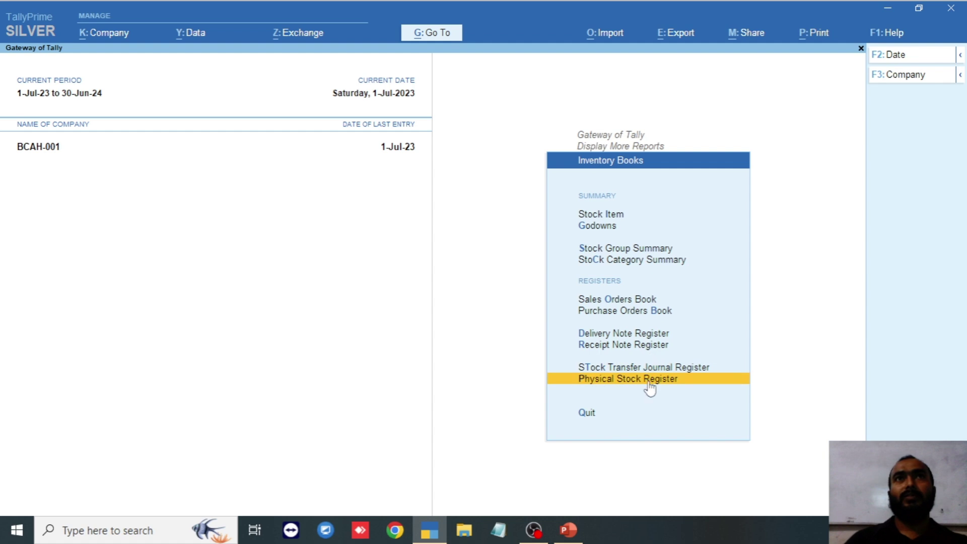
pyautogui.click(649, 381)
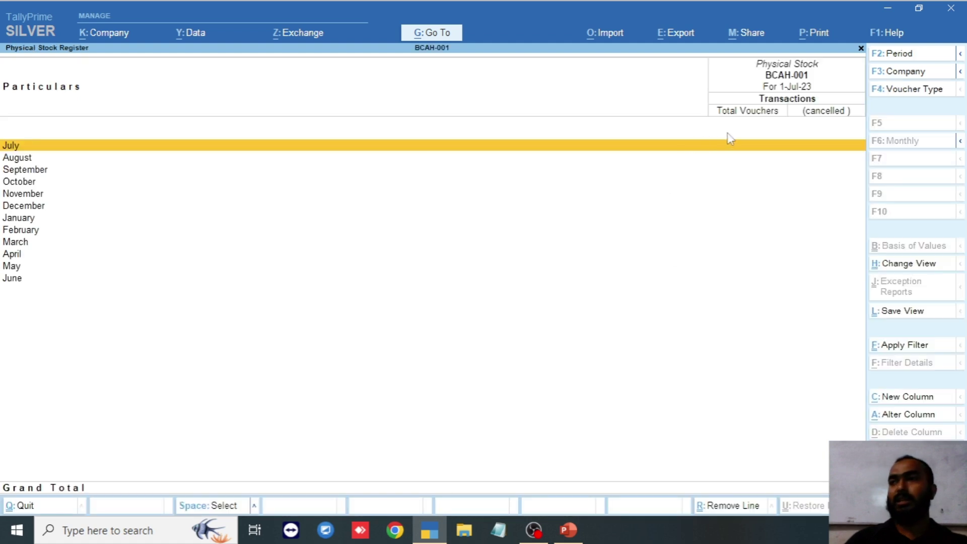
pyautogui.press('Escape')
pyautogui.press('Up')
pyautogui.press('Up')
pyautogui.press('Up')
pyautogui.press('Up')
pyautogui.press('Up')
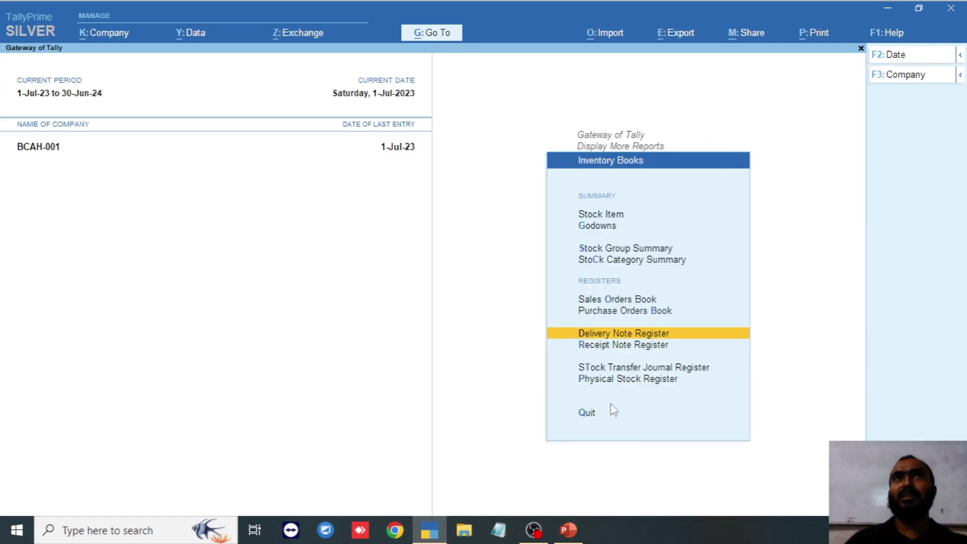
pyautogui.press('Down')
pyautogui.press('Down')
pyautogui.press('Down')
pyautogui.press('Down')
pyautogui.press('Down')
pyautogui.press('Down')
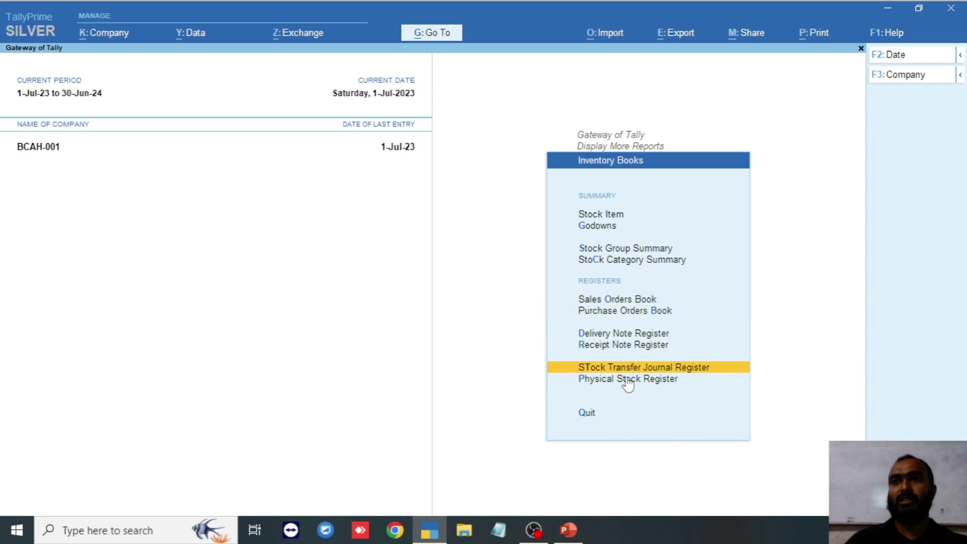
pyautogui.press('Return')
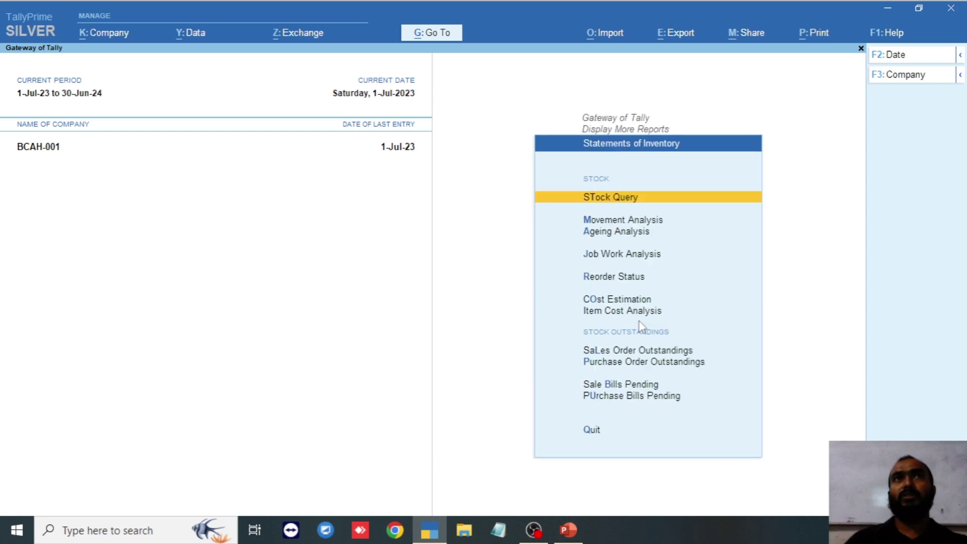
pyautogui.click(641, 322)
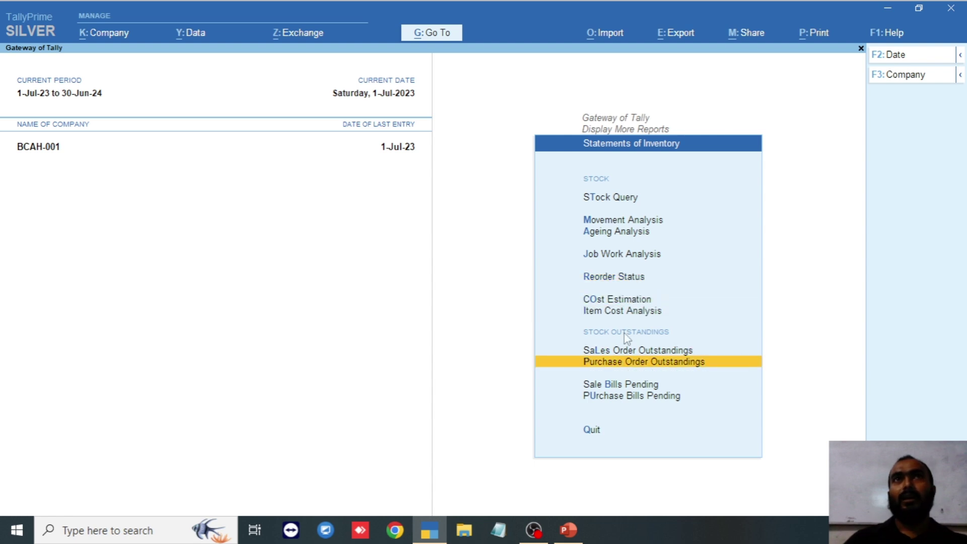
pyautogui.press('Up')
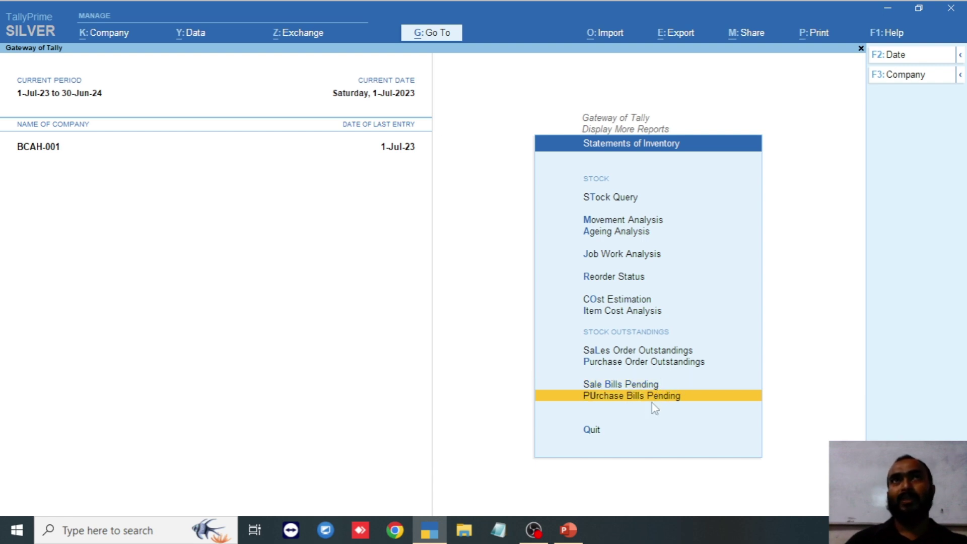
pyautogui.press('Escape')
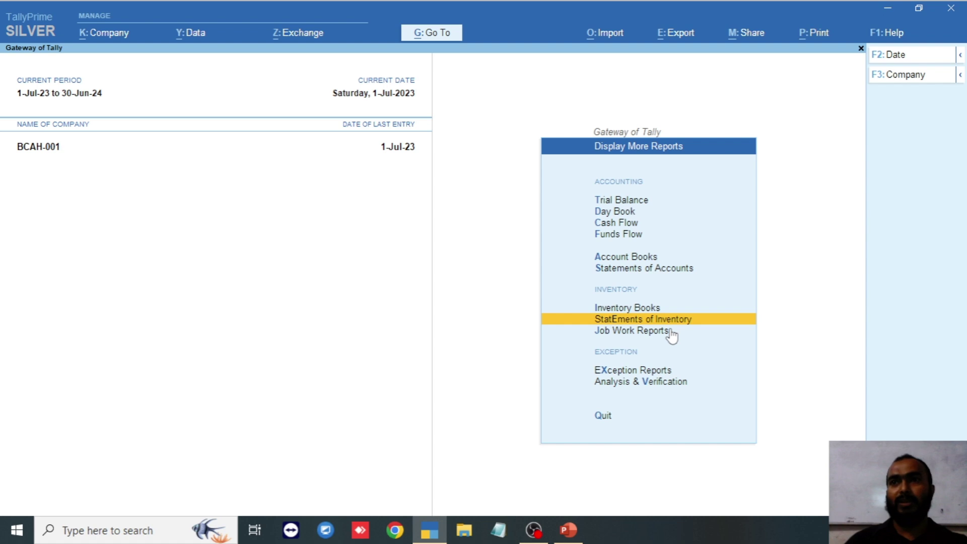
pyautogui.press('Down')
pyautogui.press('Down')
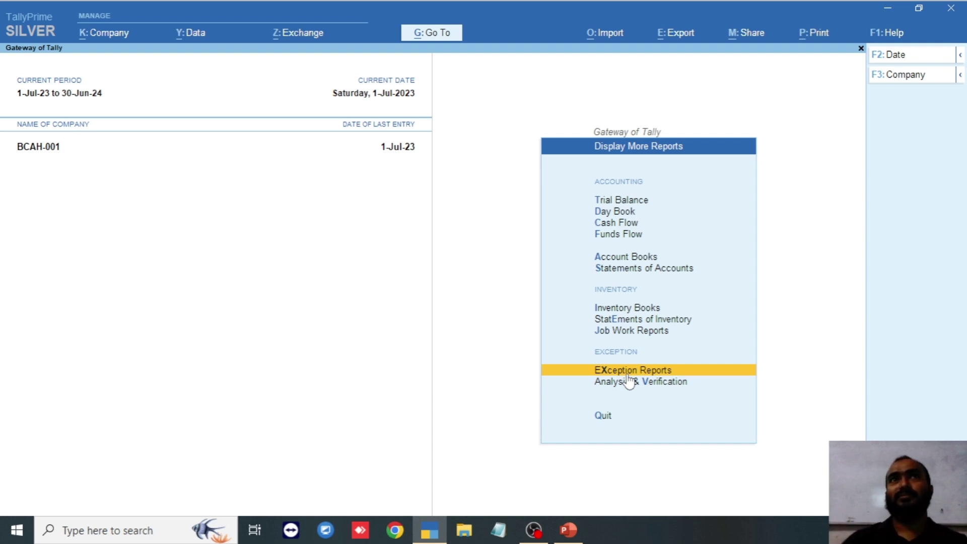
# - Show the Exception Reports list and browse Negative Ledgers and overdue receivables
pyautogui.click(624, 372)
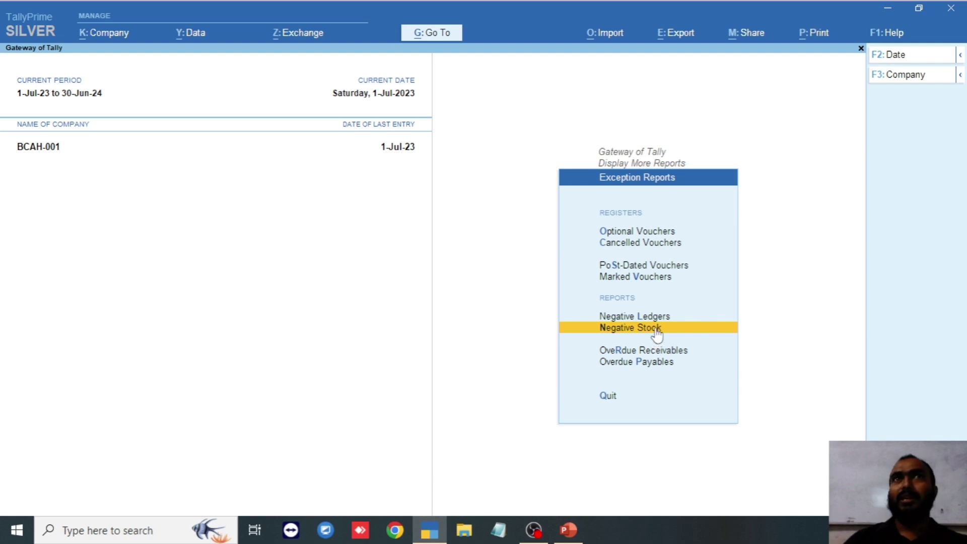
pyautogui.press('Up')
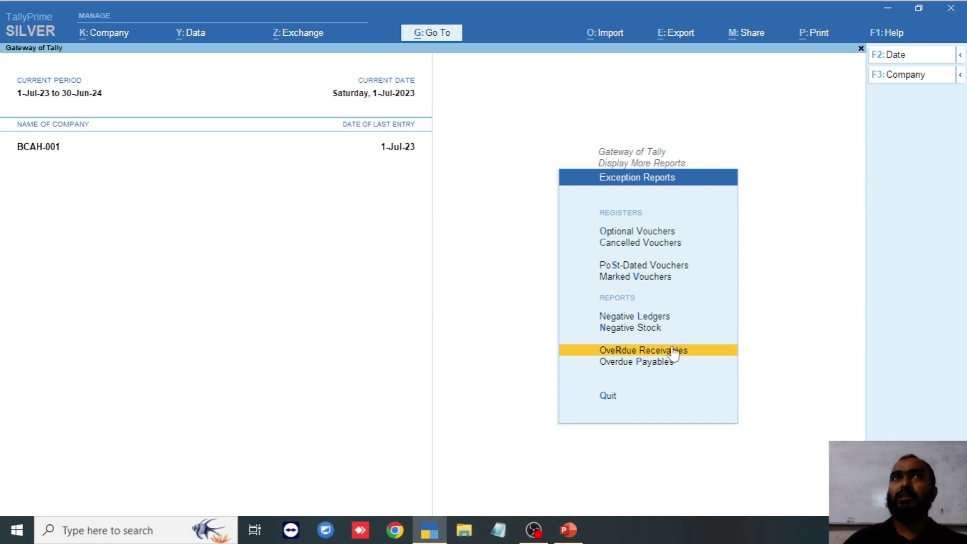
pyautogui.press('Up')
pyautogui.press('Up')
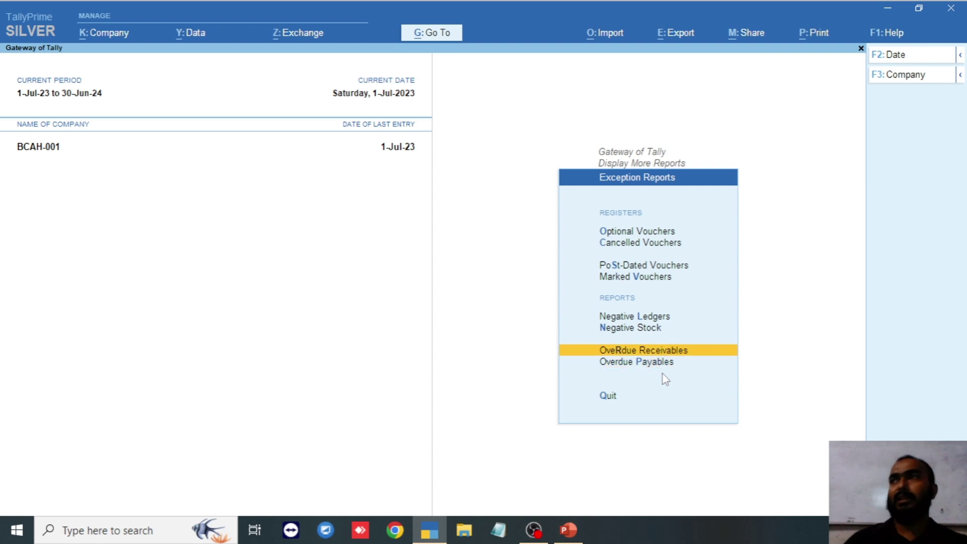